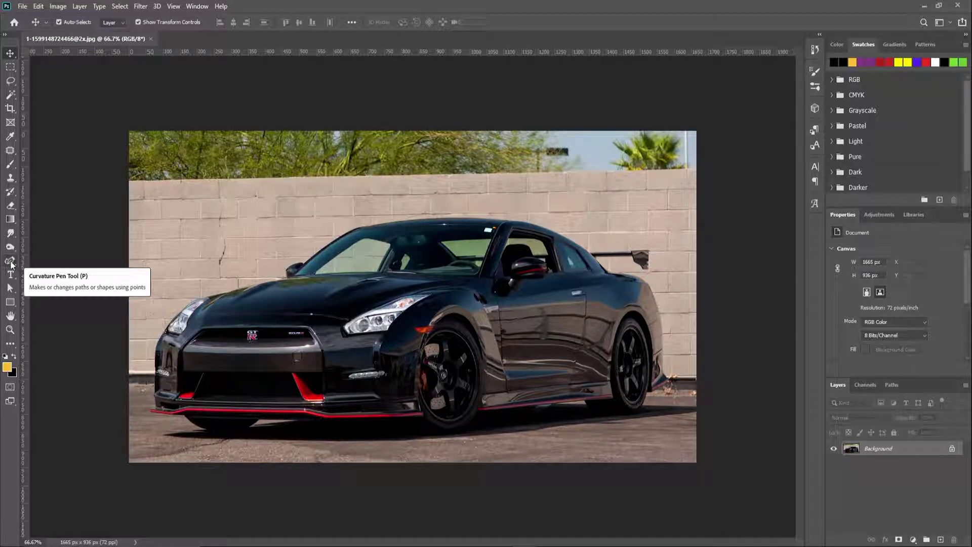
Start a Curvature Pen path at the front wheel arch and trace the bumper's lower seam towards the grille's lower corner
click(11, 262)
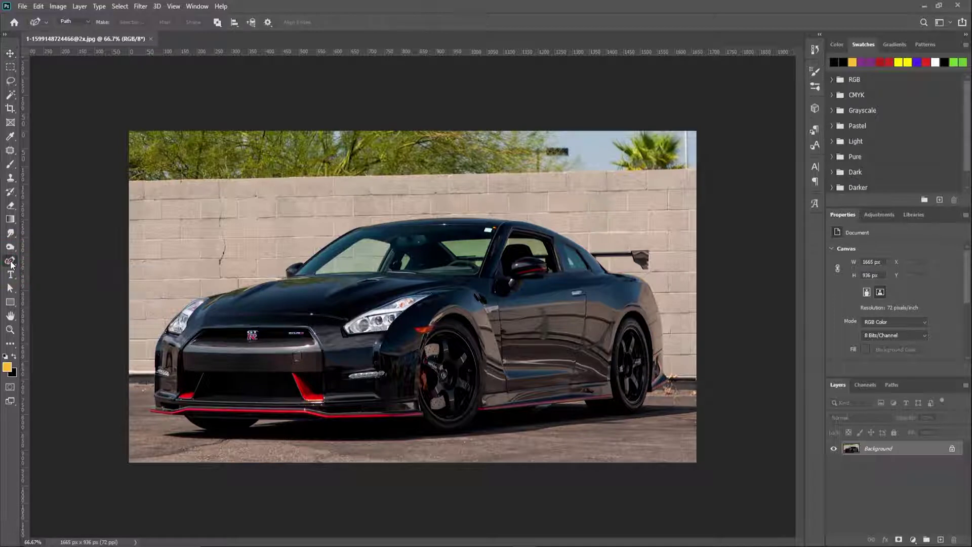
alt+scroll(167, 385, up, 4)
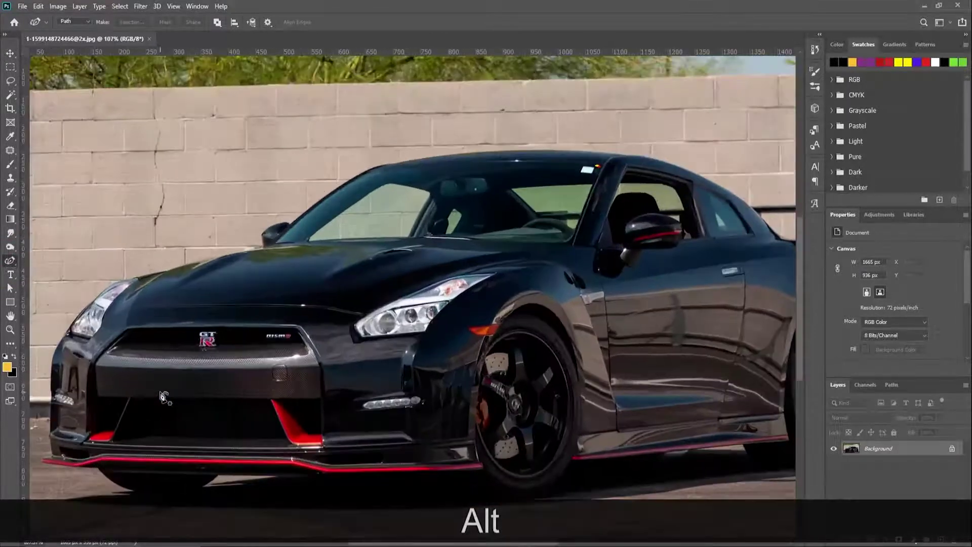
alt+scroll(59, 377, up, 3)
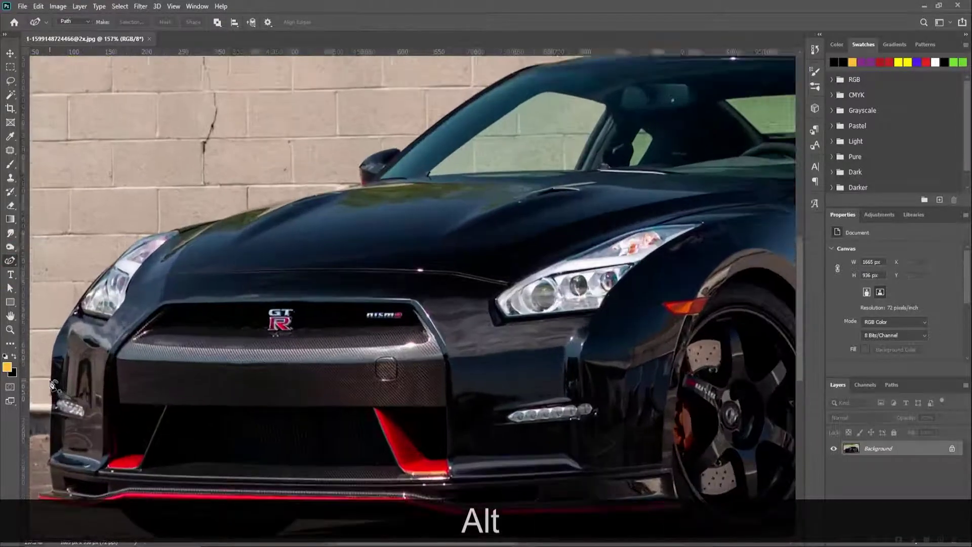
alt+scroll(205, 310, down, 3)
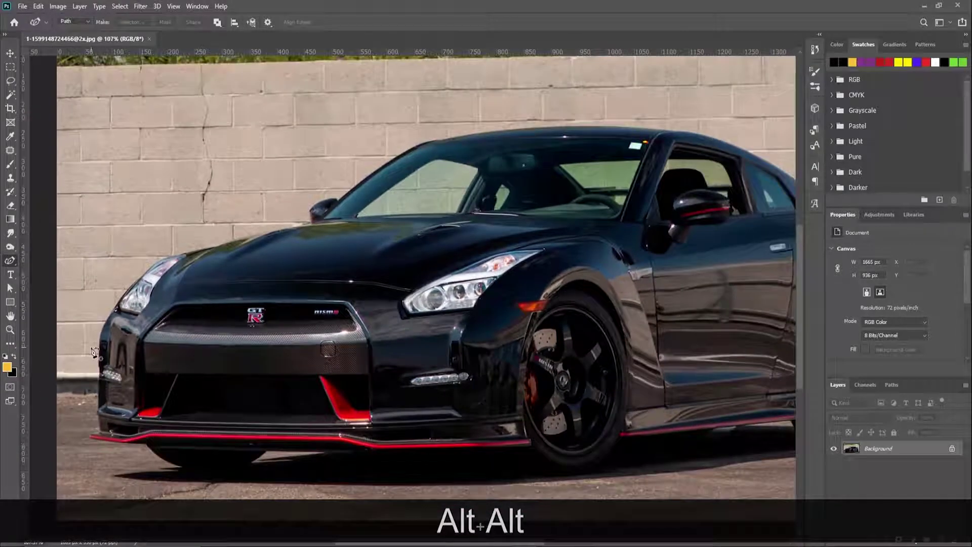
alt+scroll(93, 352, up, 3)
alt+scroll(106, 350, down, 3)
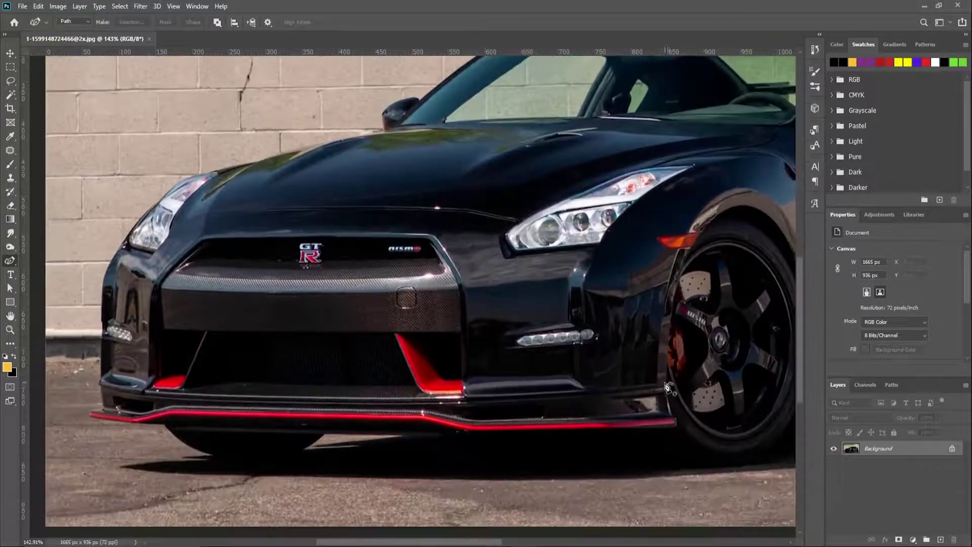
alt+scroll(671, 390, up, 5)
click(667, 387)
click(543, 400)
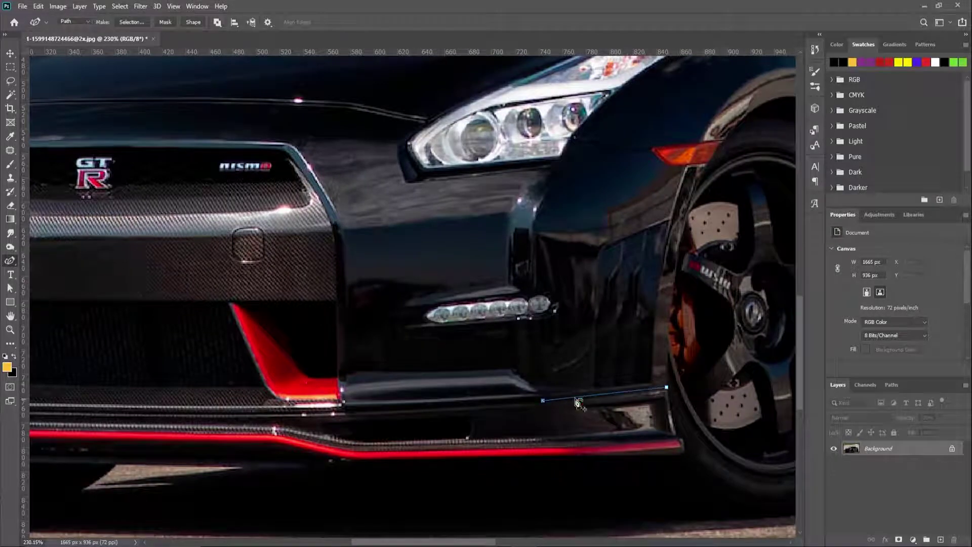
click(604, 395)
click(335, 415)
Fit the path to the bumper seam at the base of the large red intake fin and make a sharp corner there
alt+scroll(335, 414, down, 3)
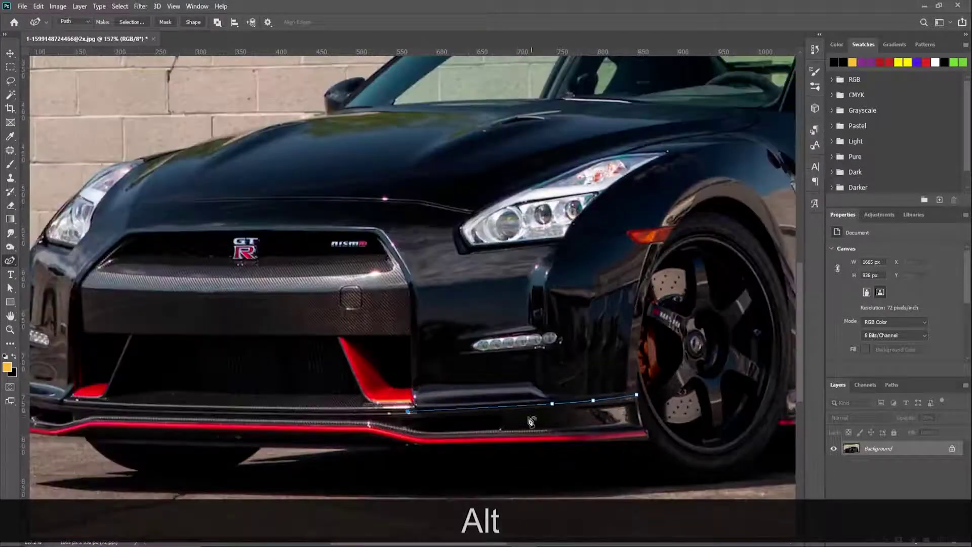
alt+scroll(335, 415, up, 6)
drag(366, 405, 393, 402)
click(384, 391)
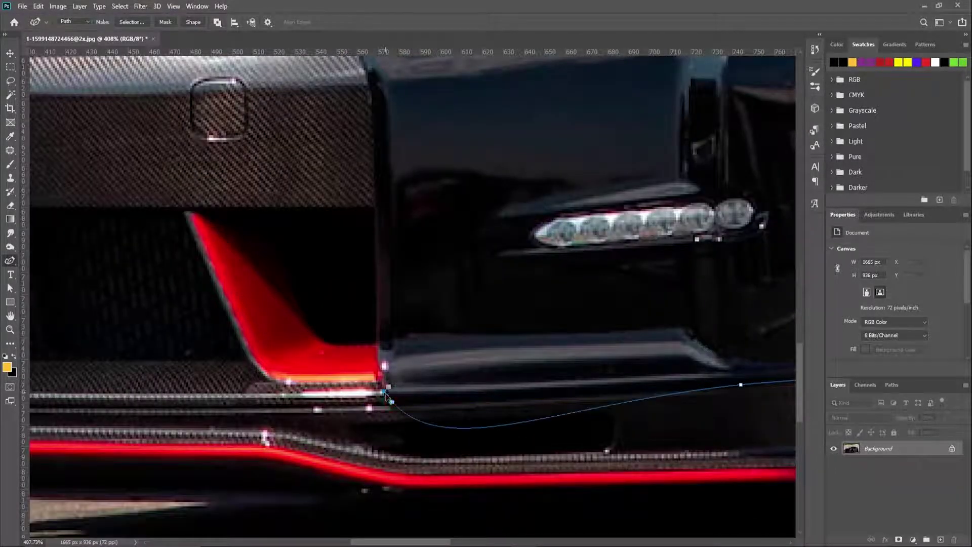
alt+click(392, 401)
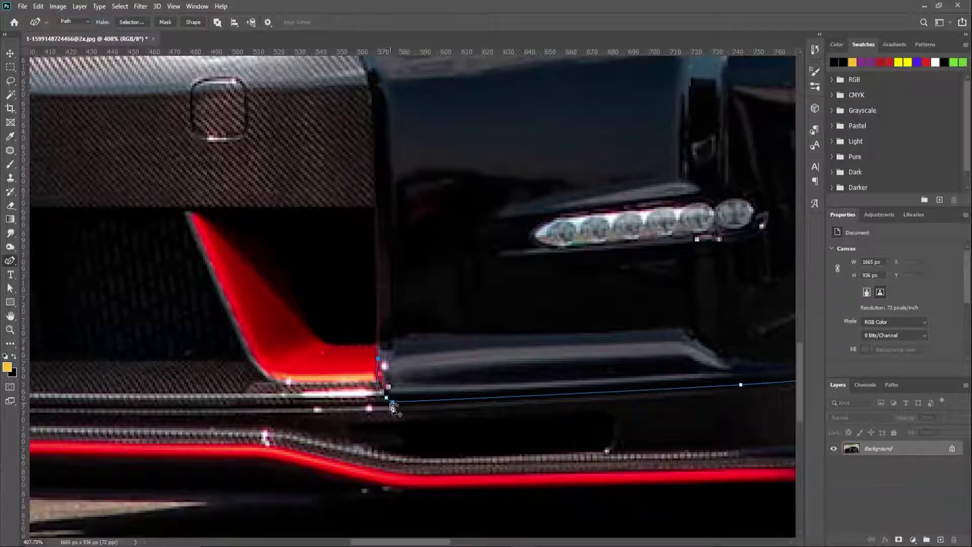
Trace the path up the vertical bumper edge beside the red fin and carbon panel to the grille surround below the nismo badge
scroll(383, 381, down, 1)
scroll(378, 364, up, 3)
scroll(365, 246, down, 3)
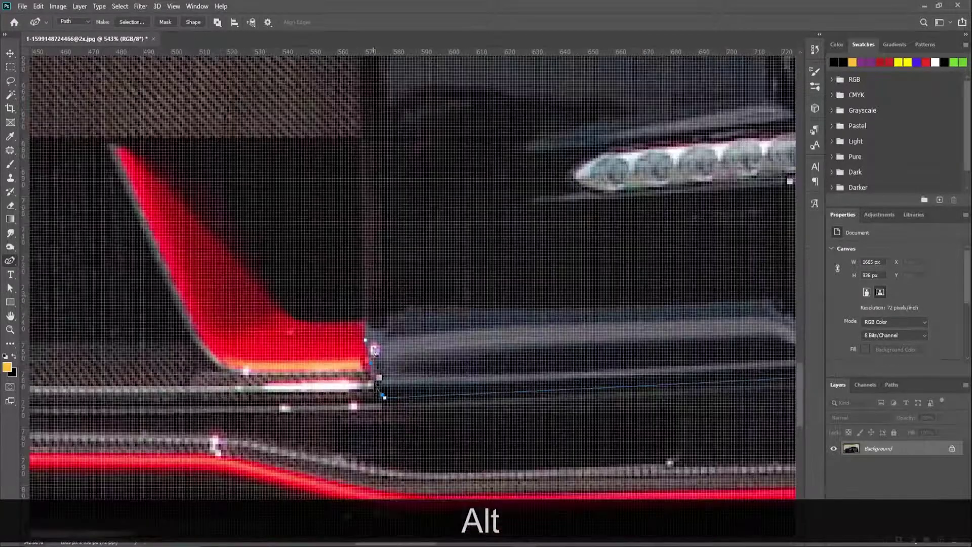
click(362, 244)
scroll(363, 254, up, 3)
scroll(364, 274, up, 3)
click(360, 233)
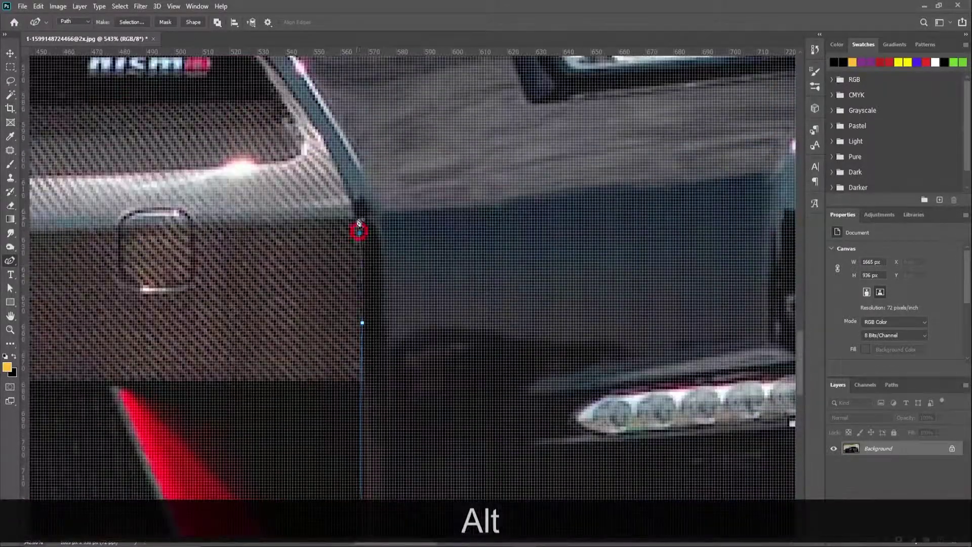
click(354, 212)
alt+click(363, 322)
key(ctrl+z)
scroll(371, 316, down, 3)
scroll(374, 309, up, 5)
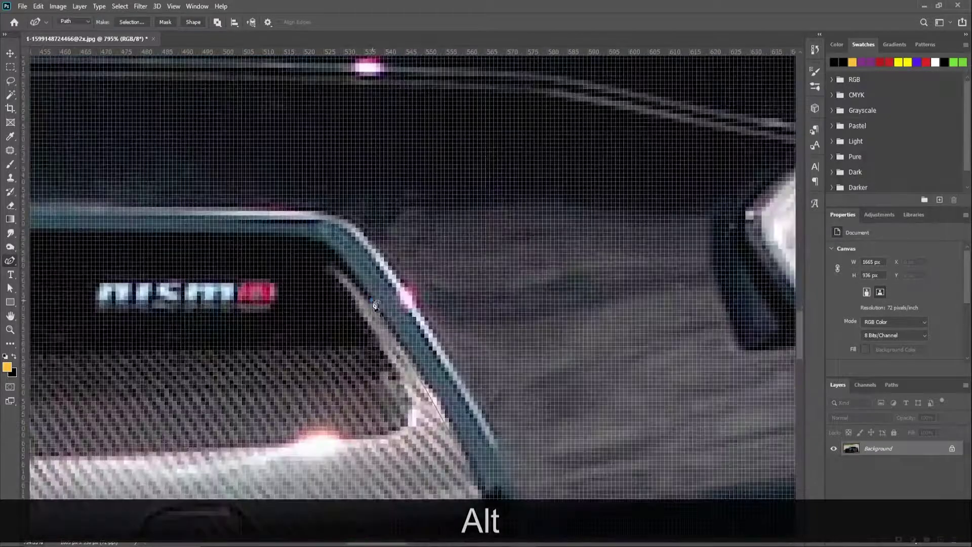
Trace the path along the inside of the grille frame and around its upper corner near the nismo badge
alt+click(374, 303)
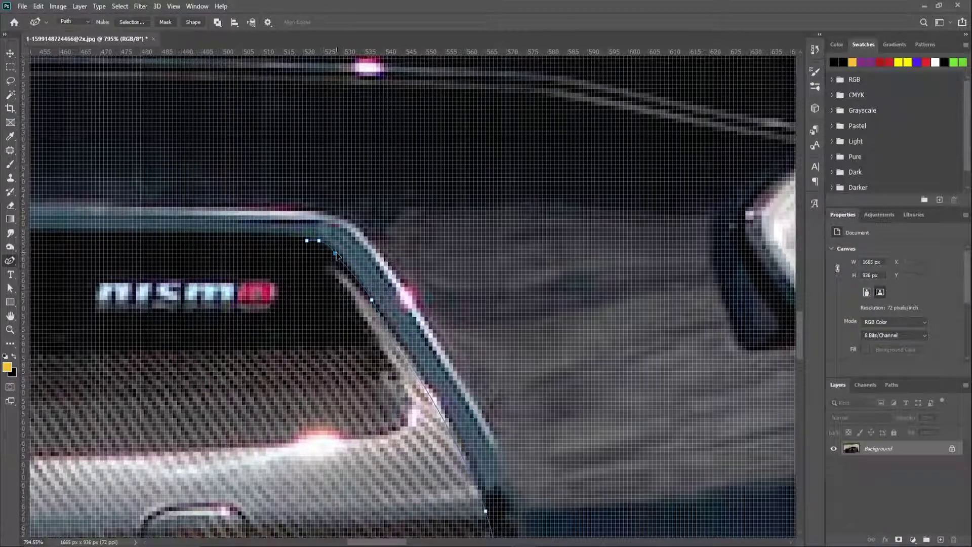
scroll(511, 353, down, 2)
scroll(510, 353, up, 3)
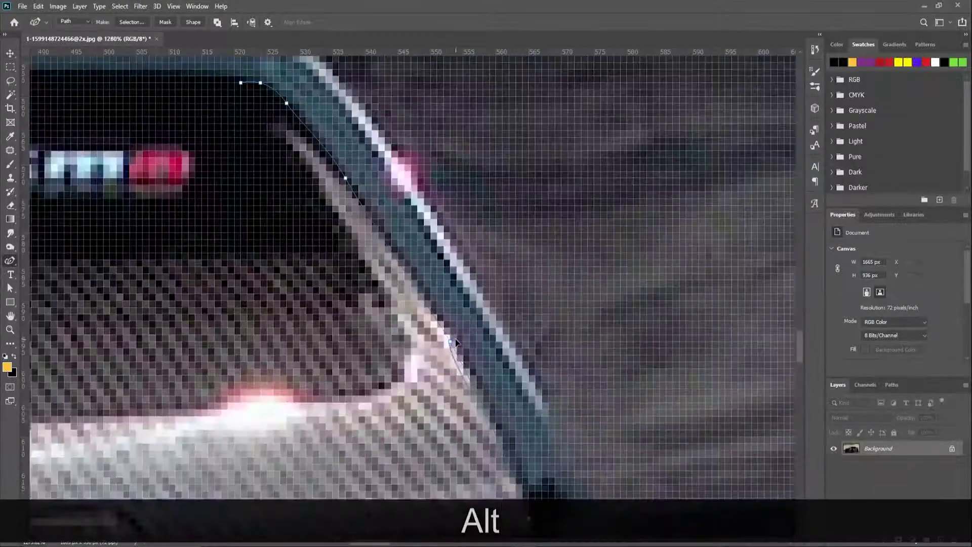
key(ctrl+z)
scroll(504, 349, down, 2)
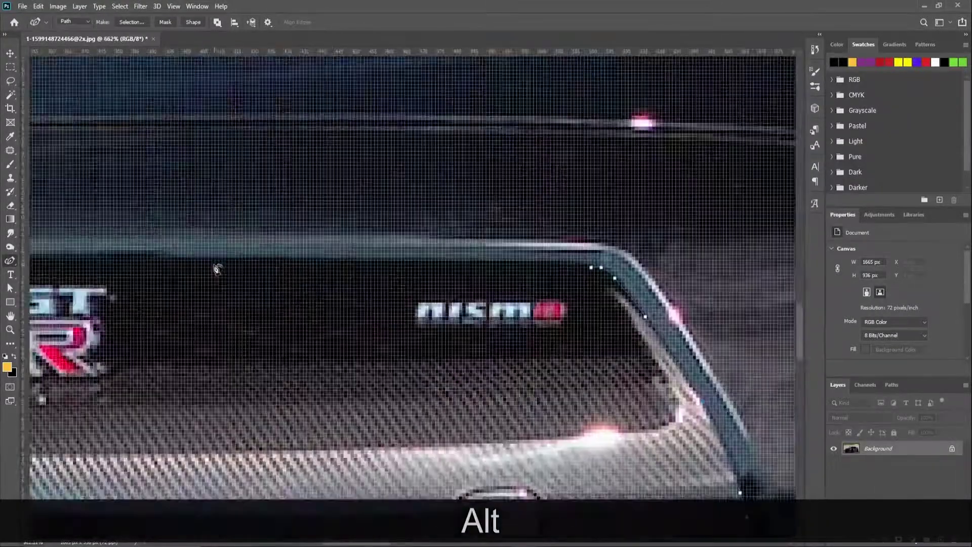
Trace the path along the grille's upper edge, above the nismo and GT-R badges, to the opposite upper corner
click(211, 257)
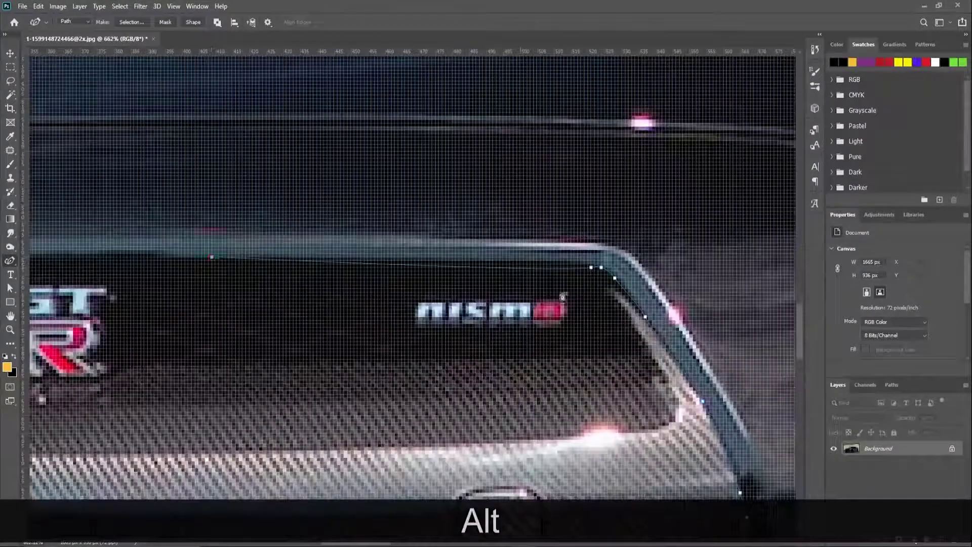
click(432, 261)
key(ctrl+z)
key(ctrl+z)
key(ctrl+z)
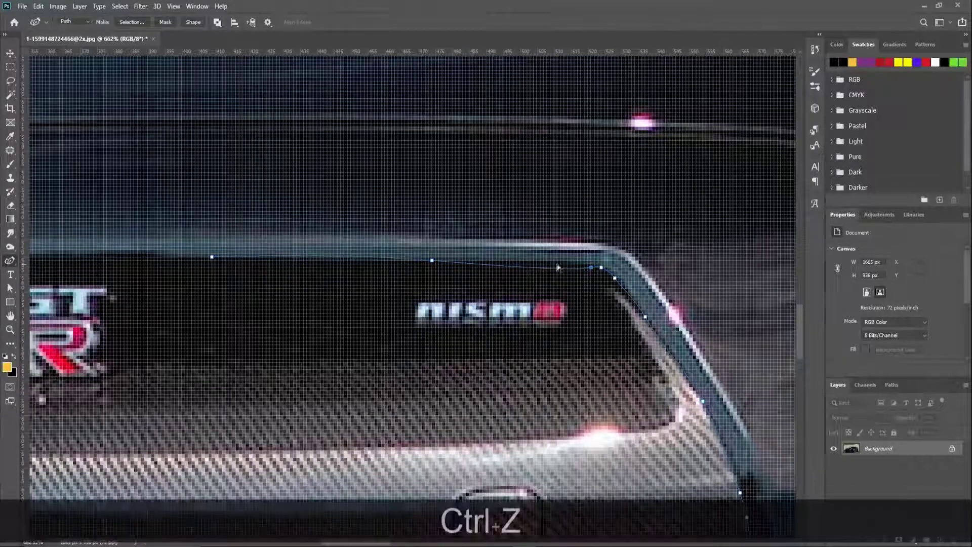
click(137, 257)
scroll(512, 266, down, 10)
scroll(245, 290, up, 11)
scroll(247, 298, down, 8)
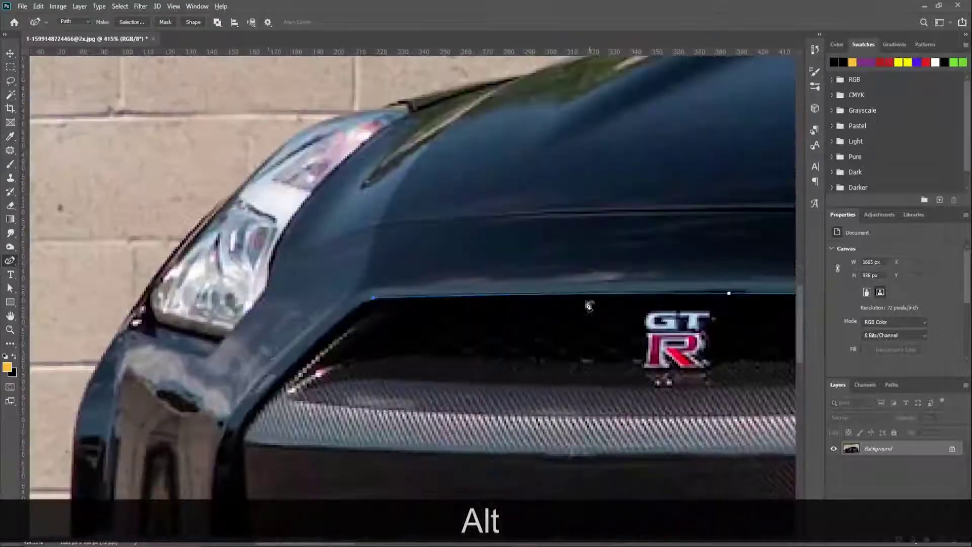
Trace the path around that grille corner and down the slanted frame edge past the carbon trim
scroll(415, 282, up, 8)
scroll(349, 335, down, 6)
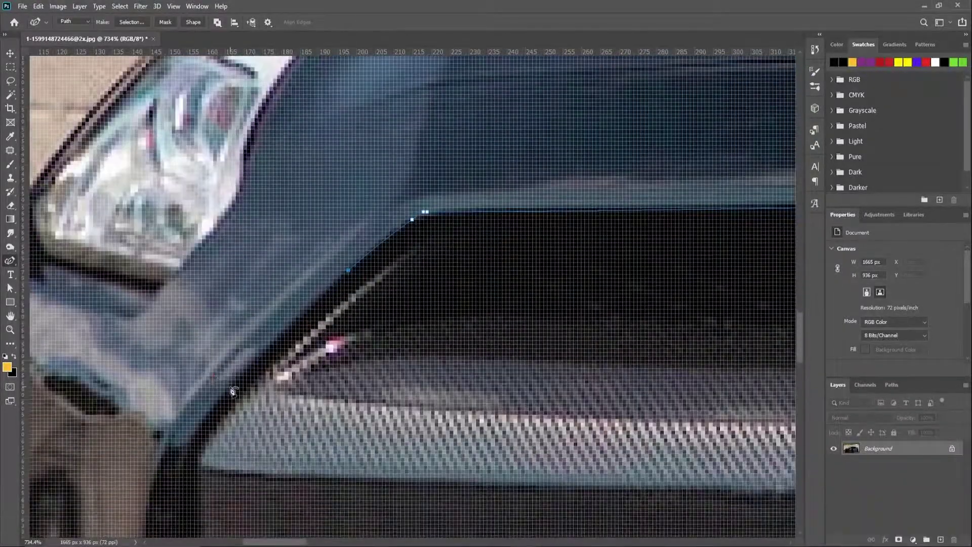
scroll(390, 311, up, 6)
scroll(384, 304, down, 5)
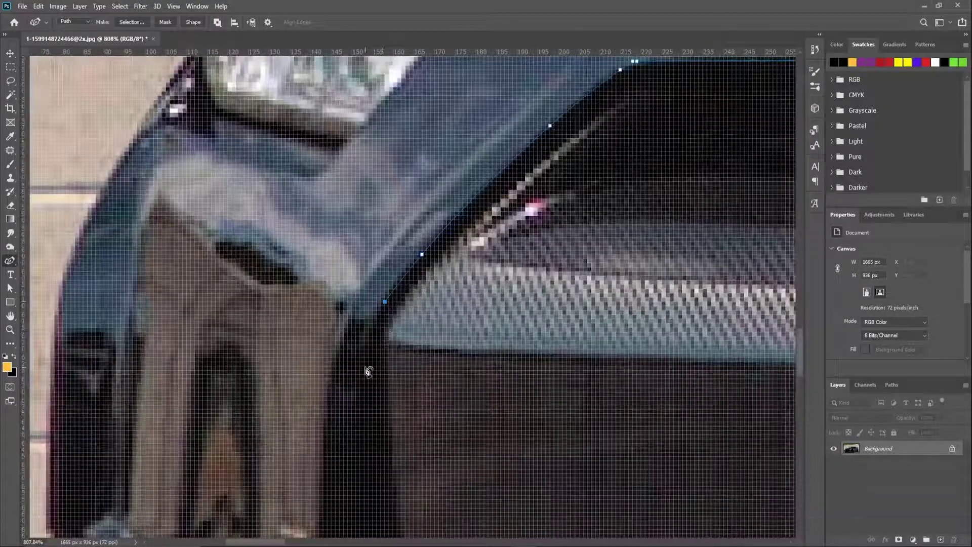
scroll(358, 433, up, 3)
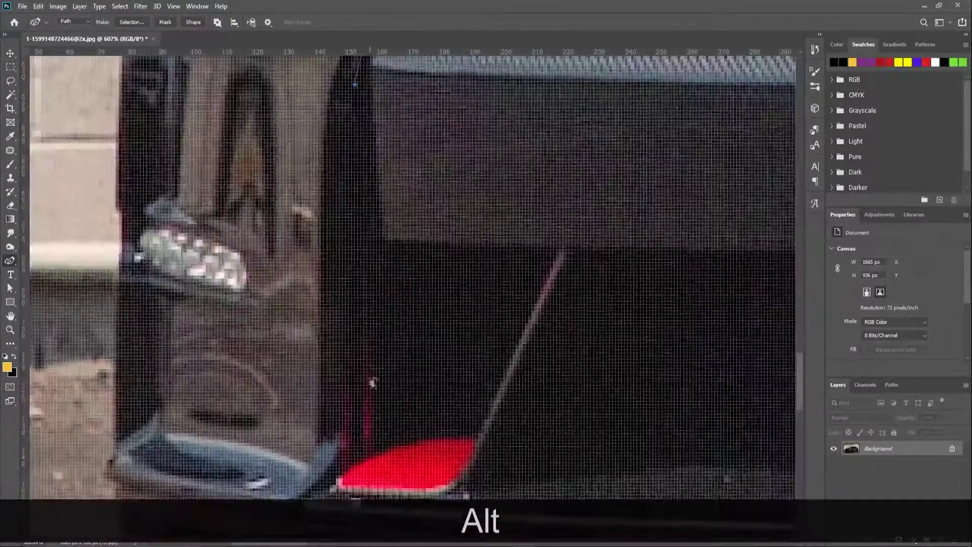
Trace the path down the bumper's inner edge beside the carbon panel and adjust the curve's middle point
scroll(356, 136, down, 5)
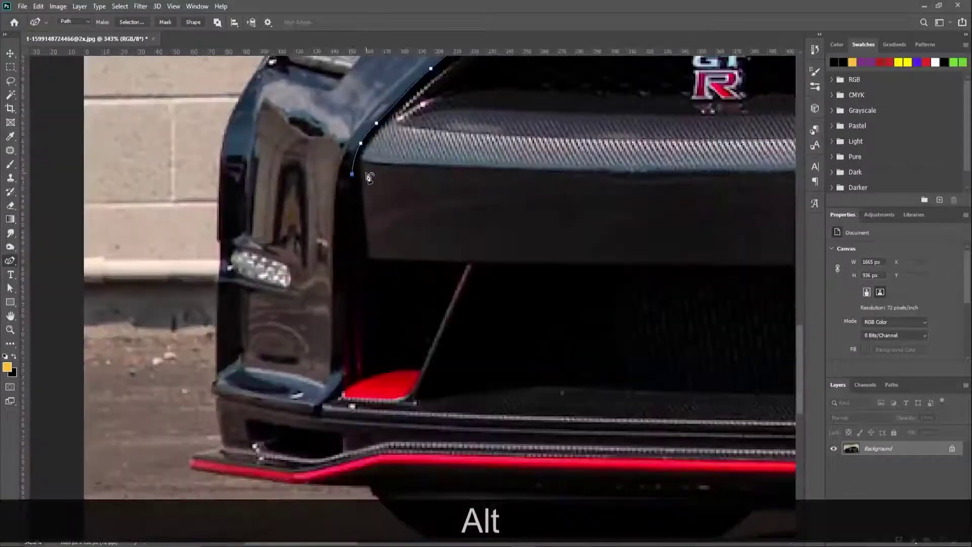
scroll(374, 395, up, 5)
click(369, 391)
scroll(360, 311, down, 2)
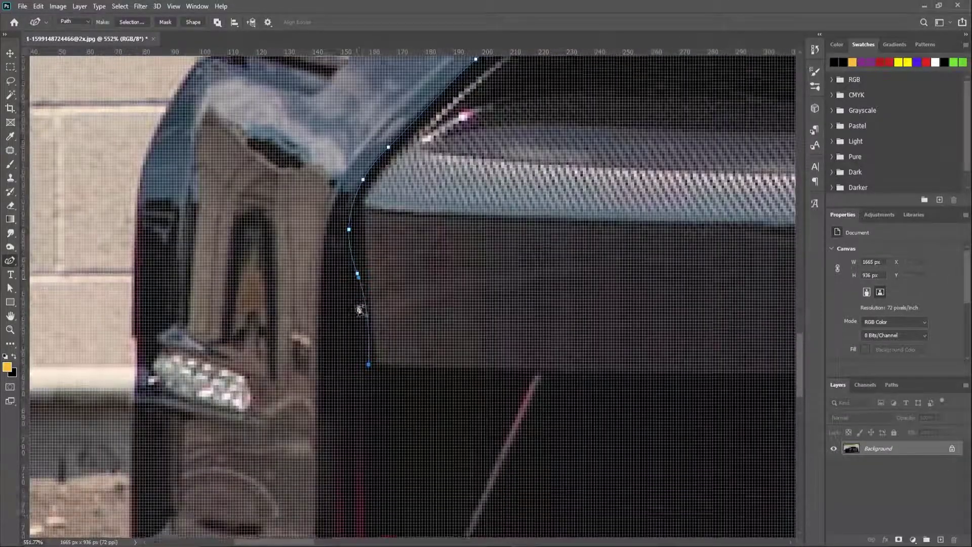
drag(357, 257, 354, 274)
scroll(357, 279, down, 5)
scroll(358, 281, down, 1)
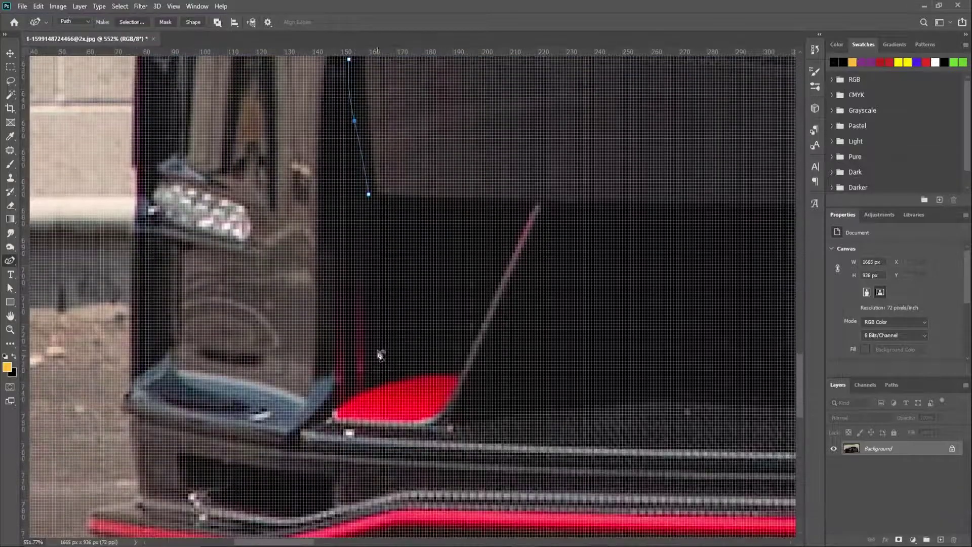
Make a corner at the carbon panel's lower edge and trace down to and along the small red intake fin
alt+click(370, 196)
scroll(387, 373, down, 3)
scroll(387, 373, up, 3)
click(383, 376)
click(355, 391)
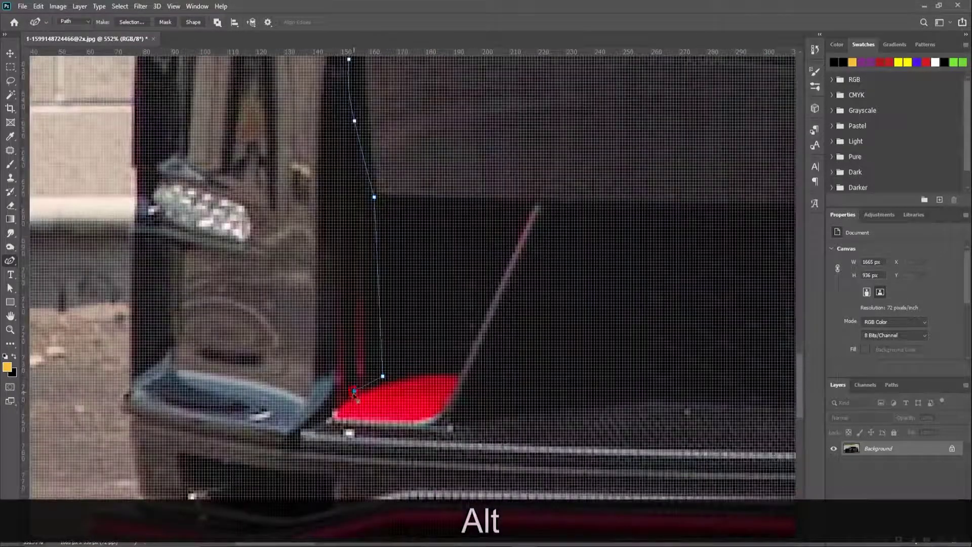
click(335, 406)
scroll(304, 435, up, 3)
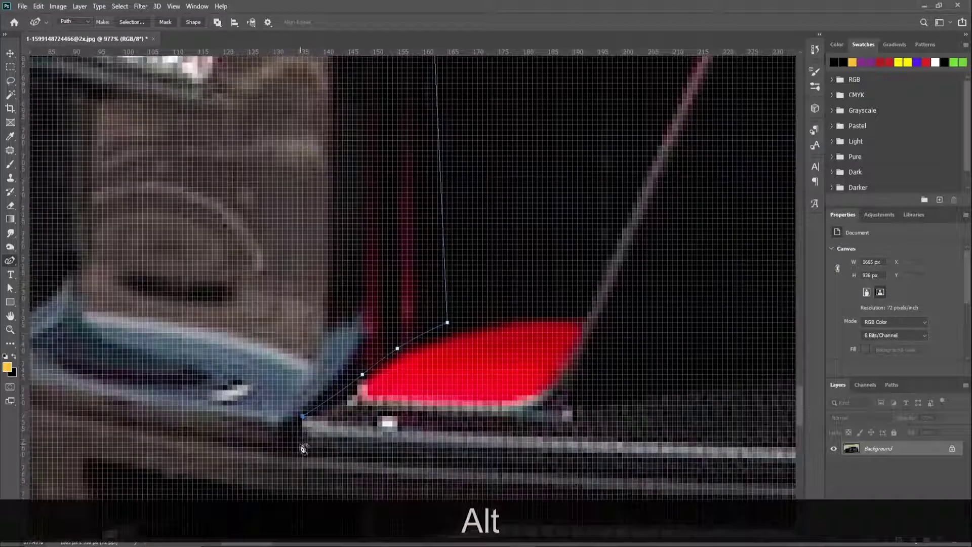
Add a sharp corner beside the small red fin and trace the underside of the blue-grey bumper lip to its outer end
click(303, 447)
alt+click(302, 452)
click(254, 451)
scroll(254, 451, down, 3)
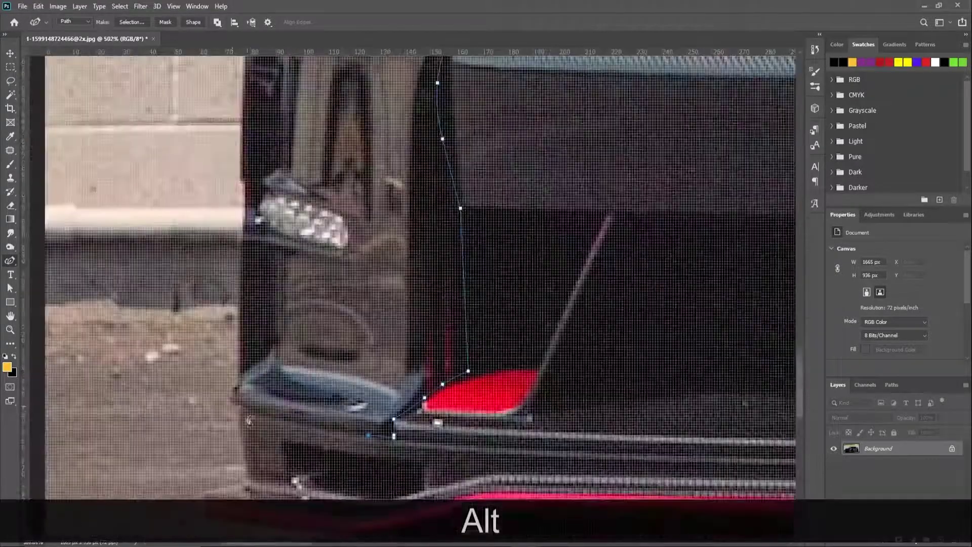
scroll(242, 406, up, 3)
click(233, 401)
drag(475, 460, 468, 457)
click(300, 420)
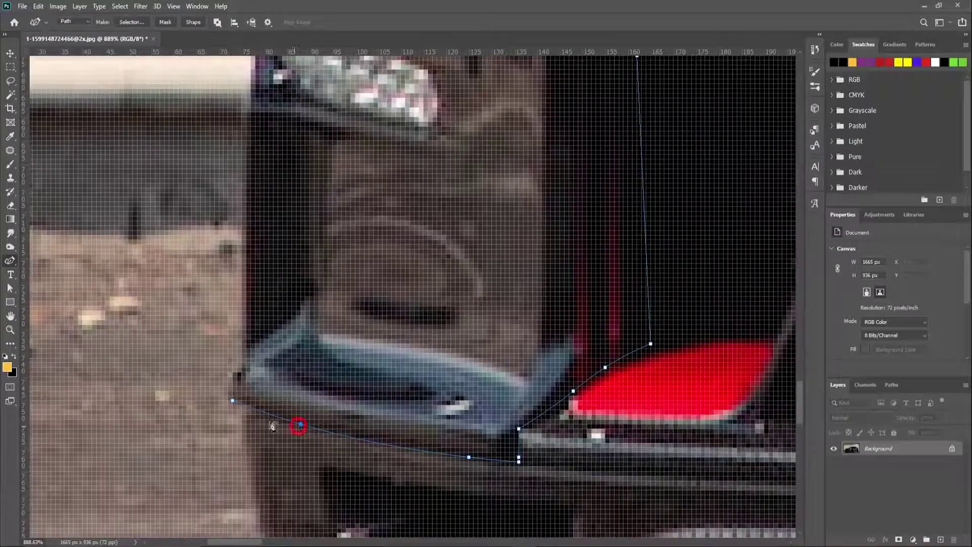
Carry the path around the lip's outer tip and up the bumper's outer edge past the daytime running light
scroll(240, 404, up, 2)
scroll(241, 405, down, 2)
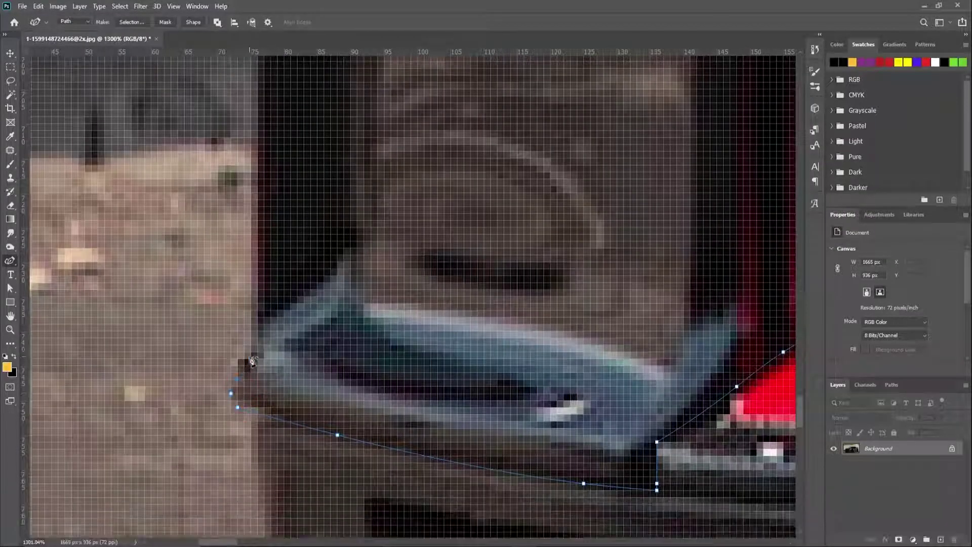
scroll(241, 402, down, 2)
scroll(244, 405, up, 3)
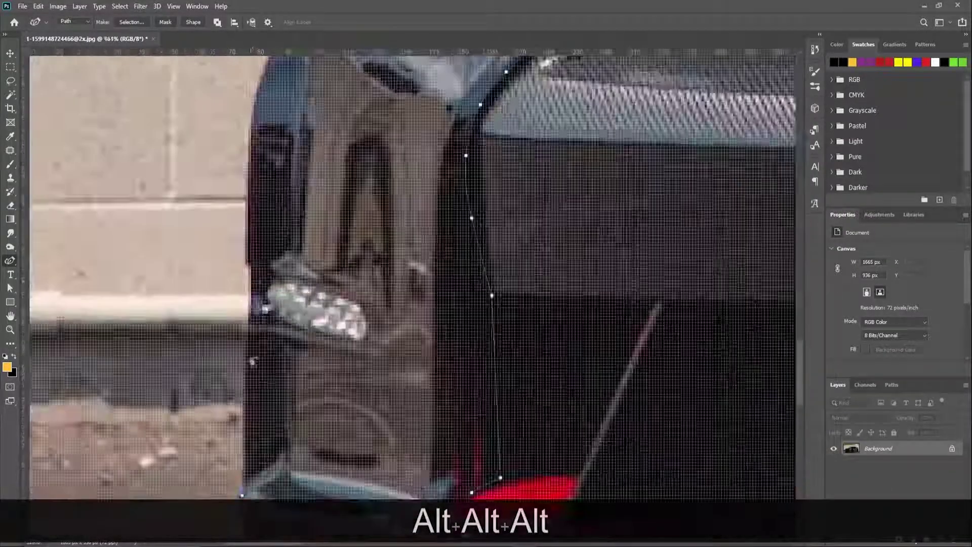
click(255, 243)
click(254, 199)
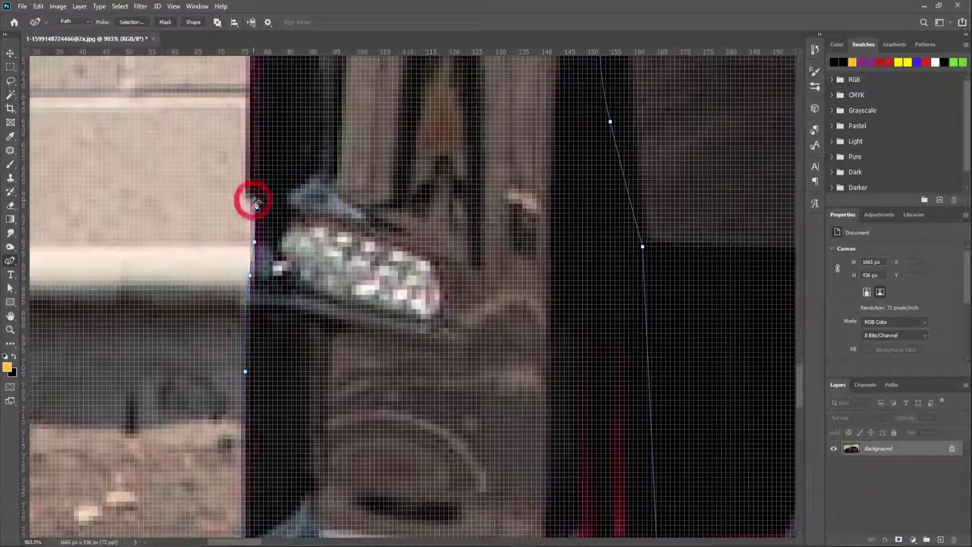
alt+click(246, 194)
Straighten the path with a corner point above the running light and trace the bumper's outer edge up towards the headlight
scroll(274, 272, down, 4)
scroll(243, 239, up, 3)
click(257, 280)
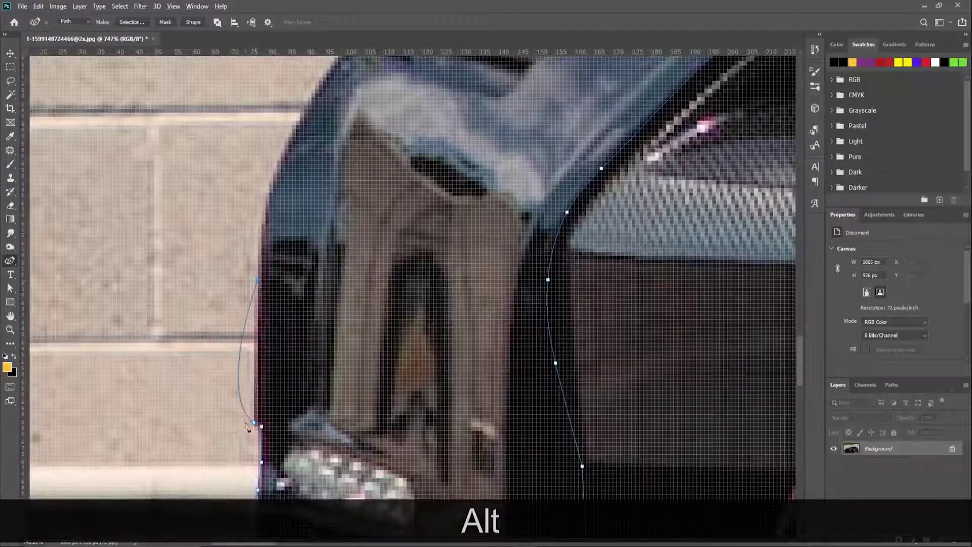
double_click(254, 423)
scroll(268, 263, up, 3)
click(277, 240)
click(319, 151)
scroll(220, 405, down, 5)
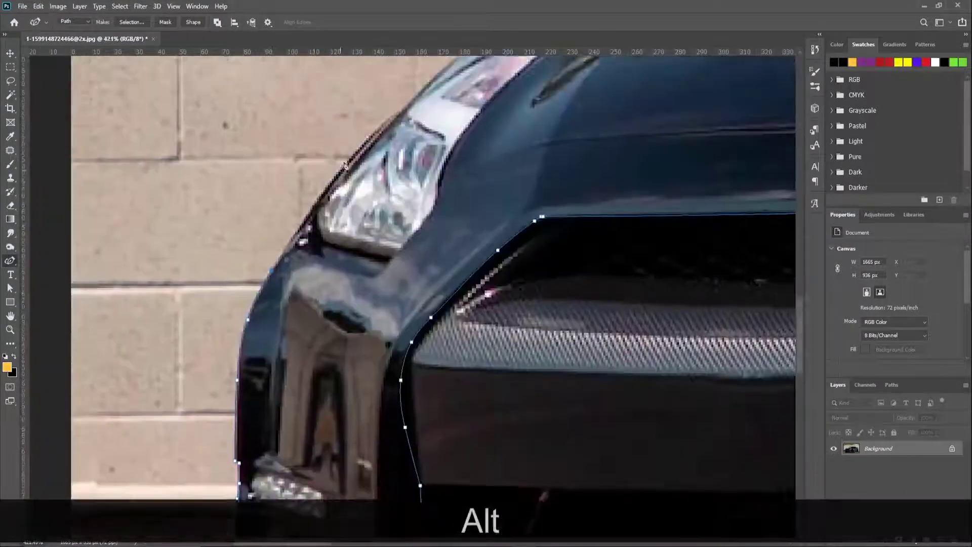
Trace the body strip up along the headlight's outer edge and bring the path back down the strip's inner side
scroll(431, 121, up, 5)
scroll(193, 344, down, 6)
scroll(215, 334, up, 5)
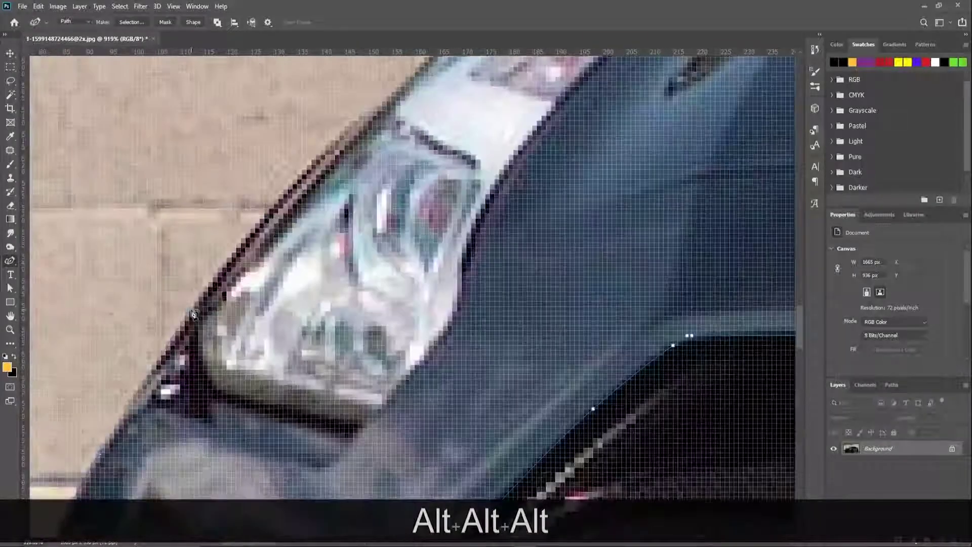
scroll(353, 133, down, 5)
scroll(354, 131, up, 5)
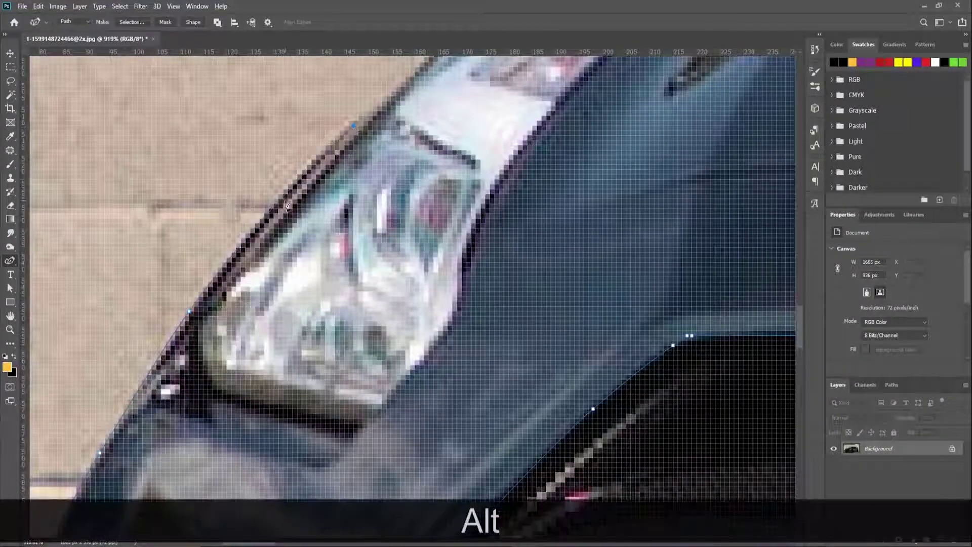
click(284, 204)
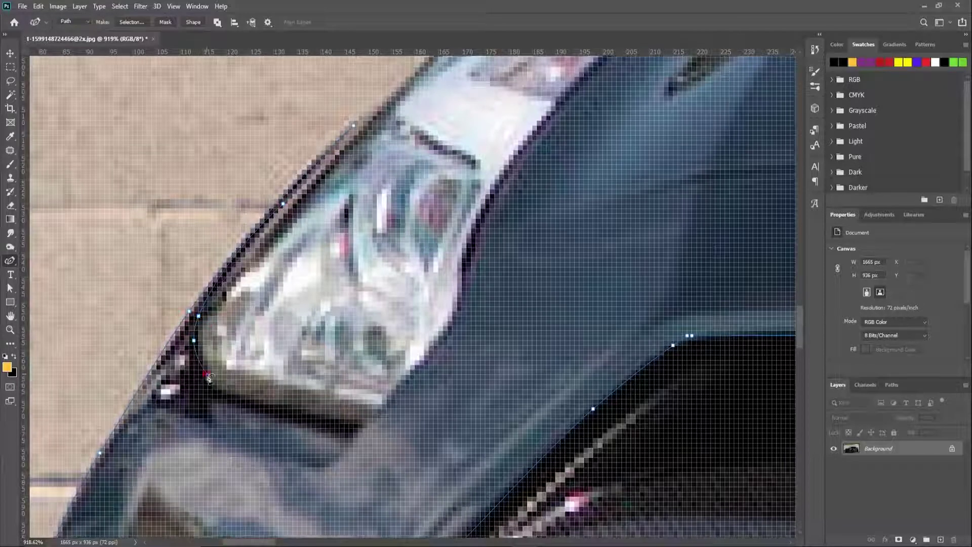
Trace around the headlight's lower edge and end it with a sharp corner at the lower inner corner
click(279, 409)
alt+click(359, 423)
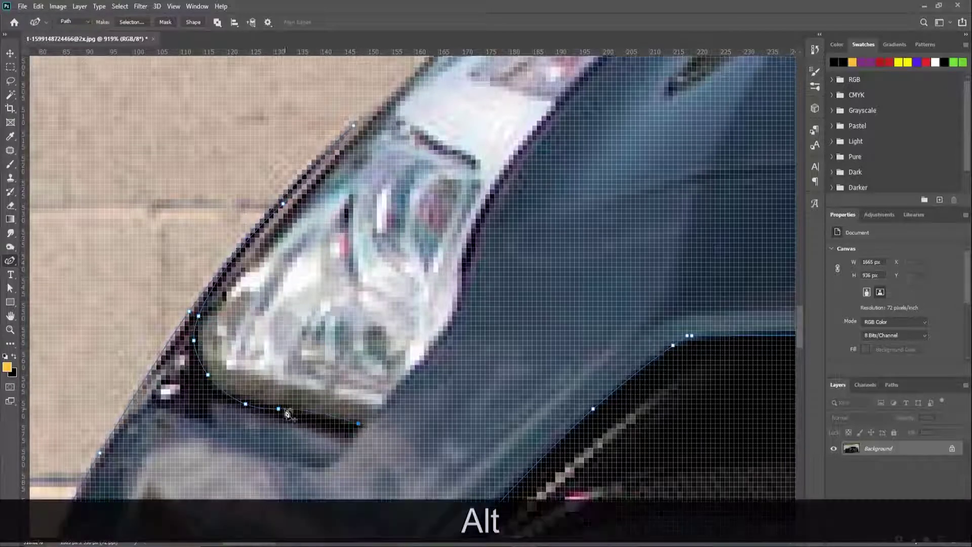
click(321, 418)
alt+click(363, 423)
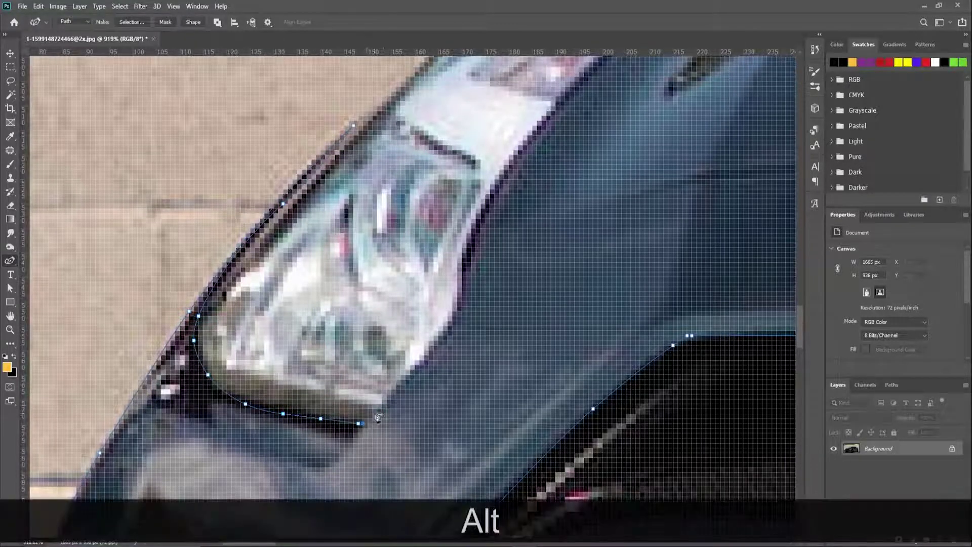
Trace the lower part of the headlight's inner edge upwards, readjusting the anchor where the edge bends
click(439, 336)
click(457, 311)
click(457, 292)
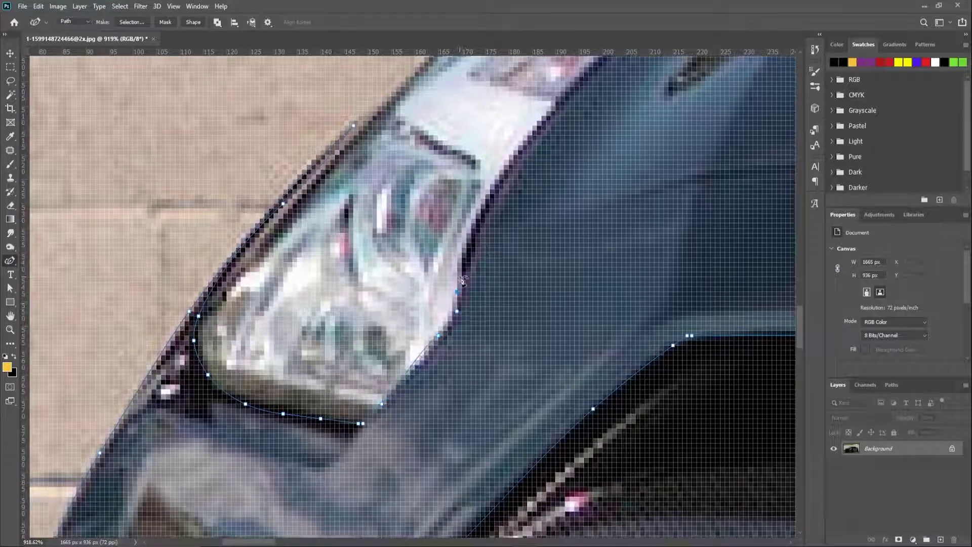
key(ctrl+z)
scroll(474, 243, up, 1)
click(475, 238)
drag(462, 293, 462, 282)
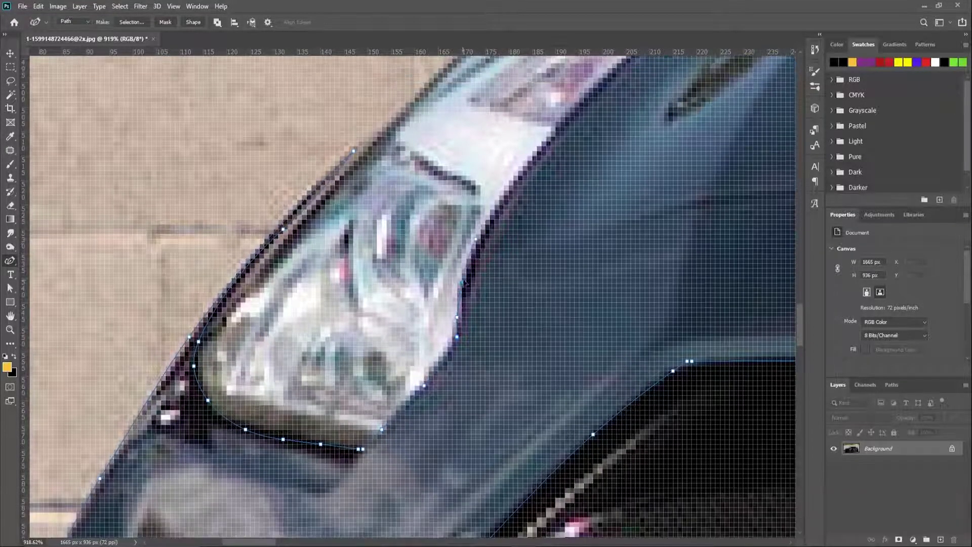
Continue the path along the headlight's upper inner edge to where its tip meets the hood
scroll(479, 241, down, 6)
scroll(572, 160, up, 10)
click(560, 81)
drag(406, 255, 375, 253)
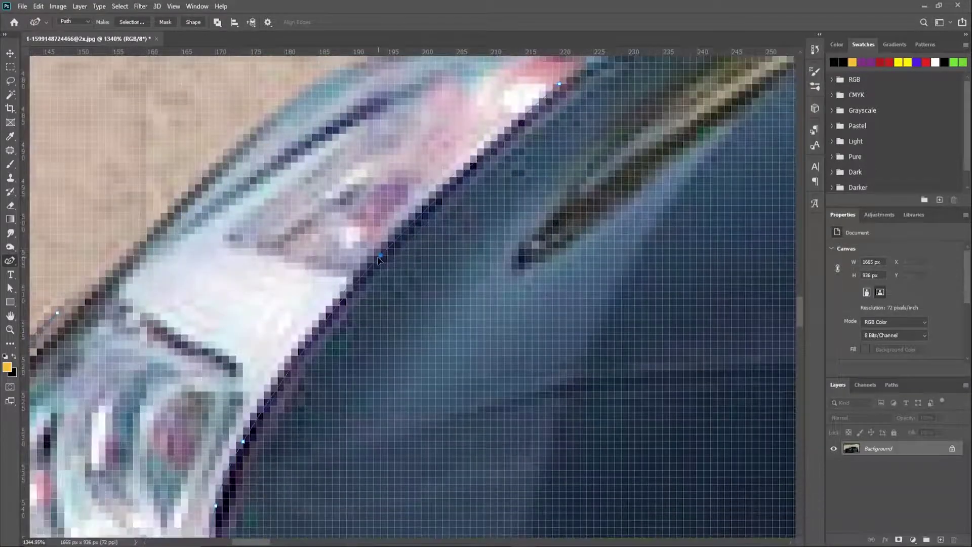
scroll(393, 218, down, 5)
scroll(496, 118, up, 3)
drag(460, 227, 464, 228)
click(556, 175)
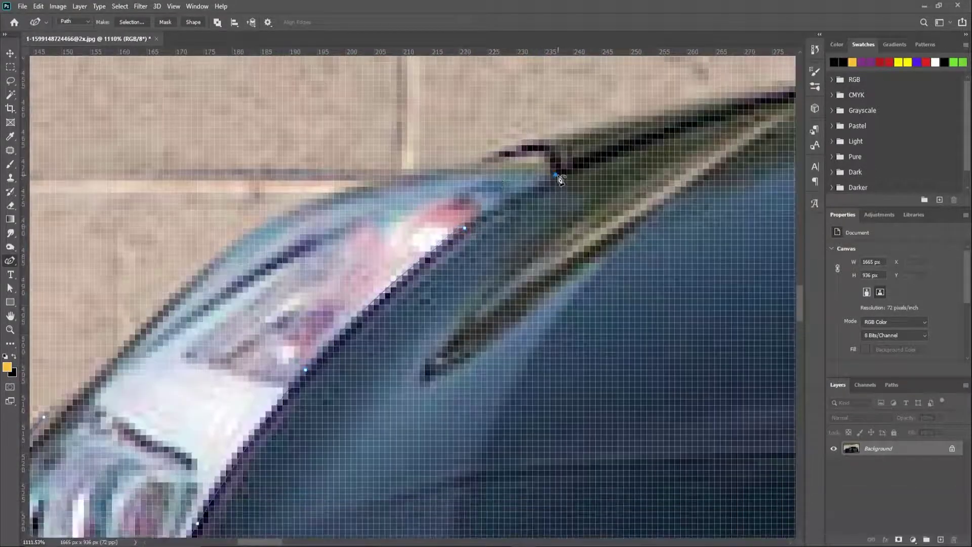
Outline the small notch between the headlight tip and the hood, undoing the misplaced anchor on its upper edge
click(556, 163)
click(544, 151)
click(487, 163)
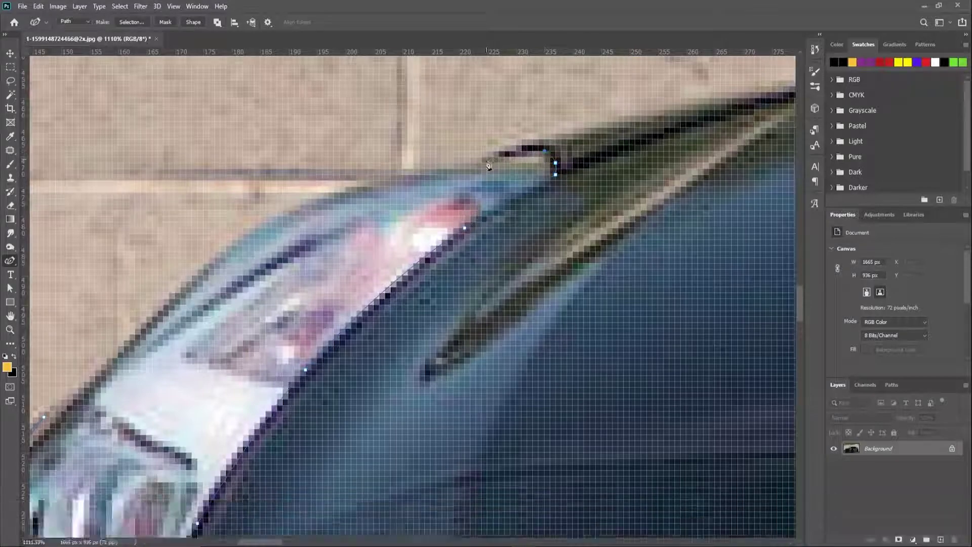
drag(544, 151, 539, 151)
click(511, 151)
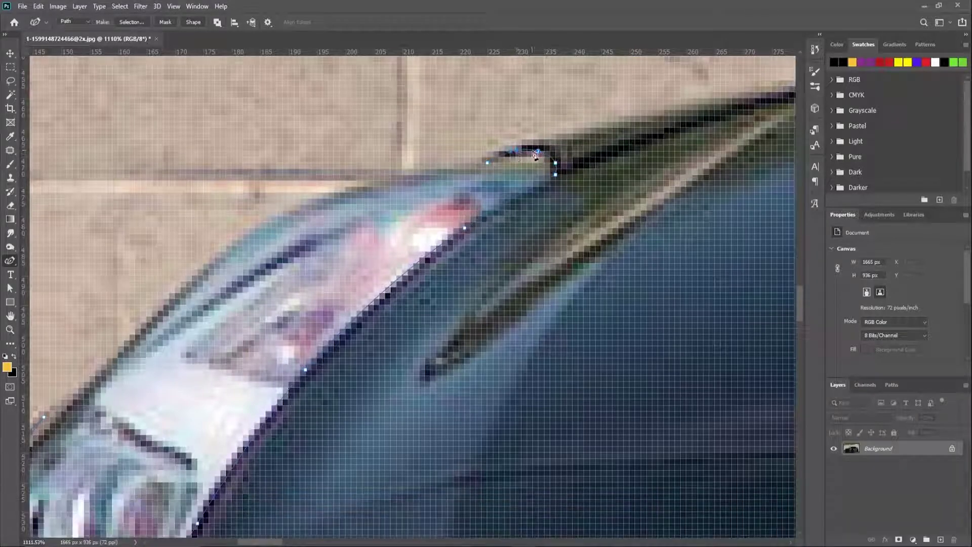
key(ctrl+z)
Carry the path from the notch along the dark strip at the front of the hood's upper edge
scroll(536, 158, down, 3)
scroll(289, 203, up, 4)
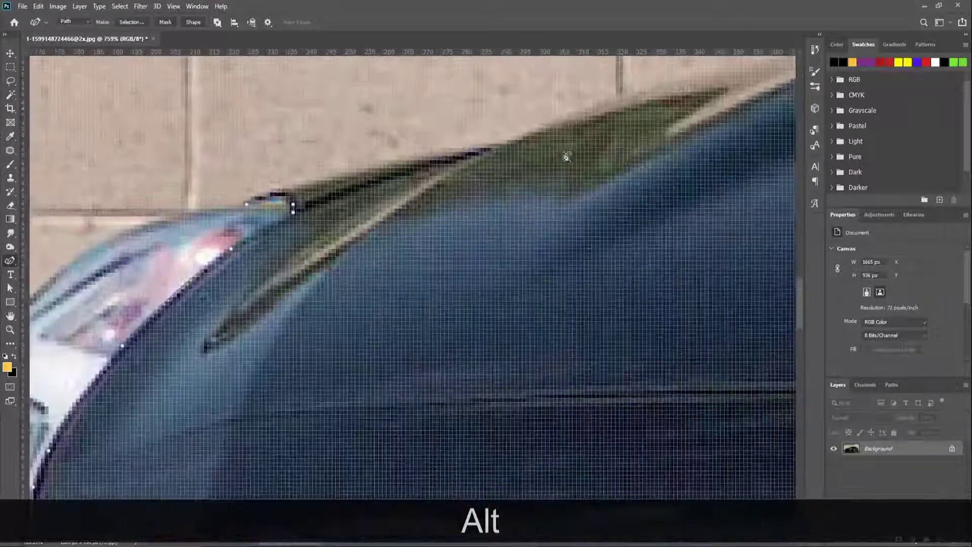
drag(137, 257, 204, 232)
key(ctrl+z)
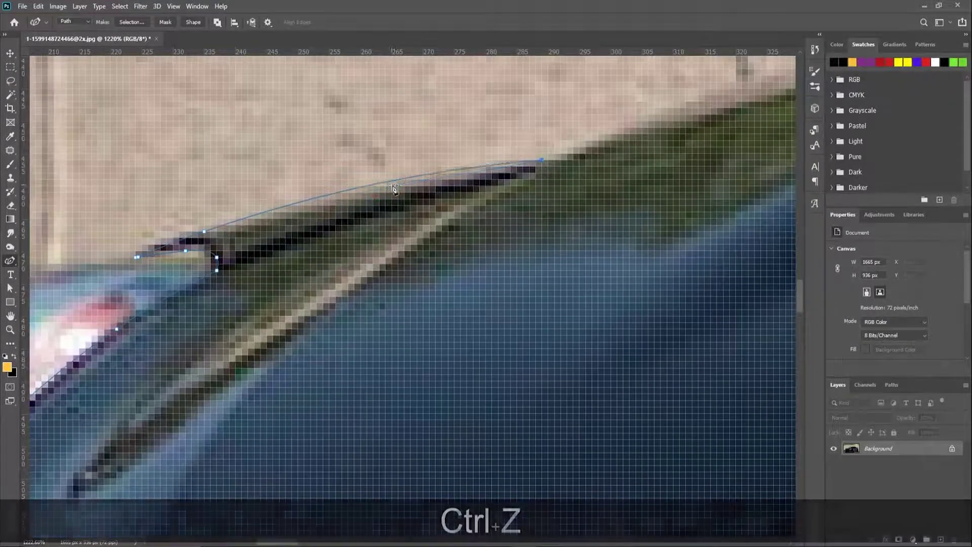
Trace the hood's upper outline from the dark strip to the base of the far side mirror, repositioning the curve's anchor
scroll(403, 212, down, 5)
scroll(403, 212, down, 3)
scroll(304, 213, up, 6)
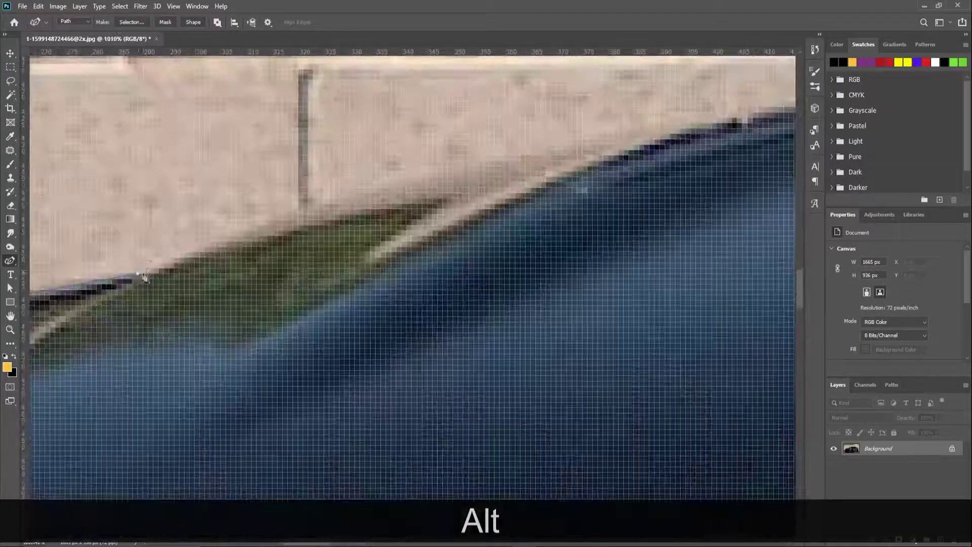
click(297, 208)
scroll(170, 255, down, 5)
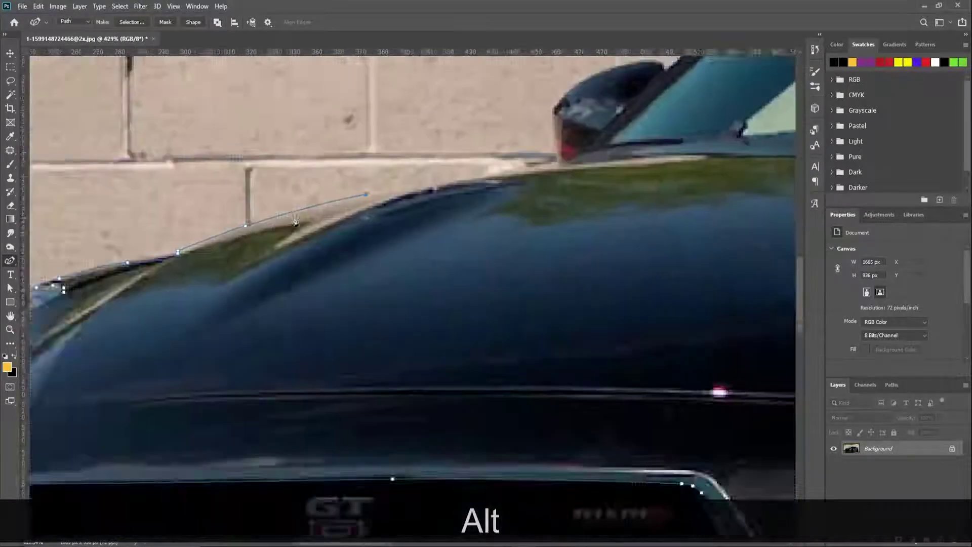
scroll(355, 213, up, 5)
click(523, 171)
scroll(334, 229, down, 1)
click(385, 200)
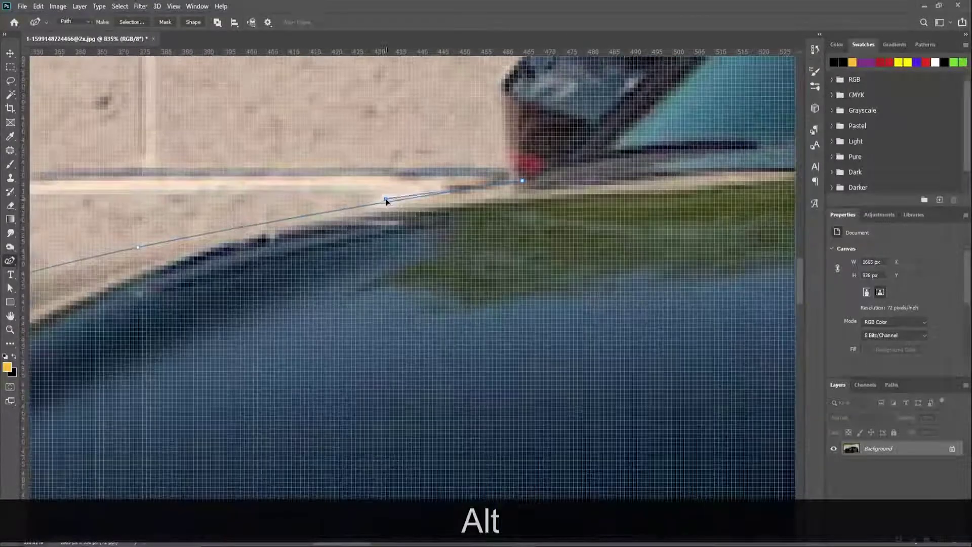
key(ctrl+z)
click(380, 201)
Extend the path from the far mirror's base along the hood's rear edge towards the steering-wheel side of the windshield
scroll(542, 244, down, 4)
scroll(544, 245, down, 5)
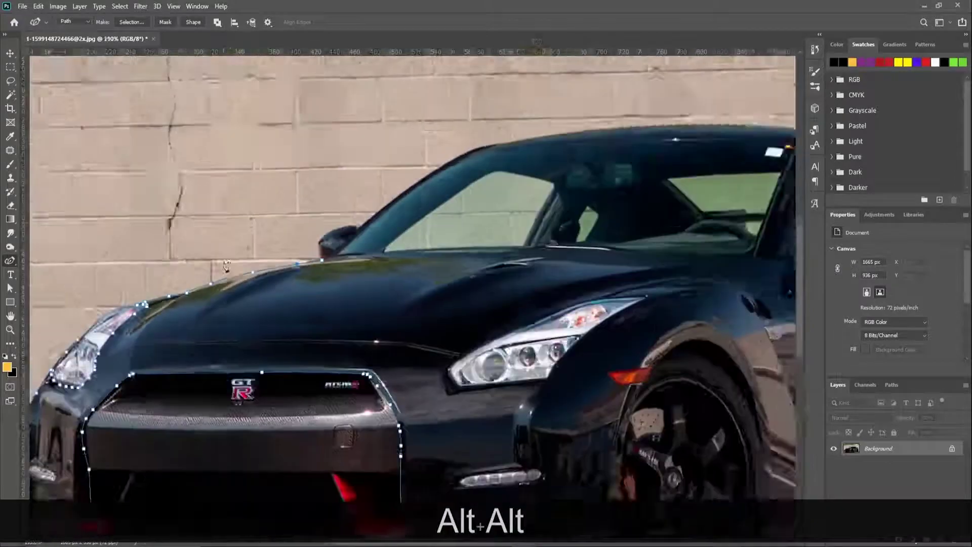
scroll(213, 323, up, 5)
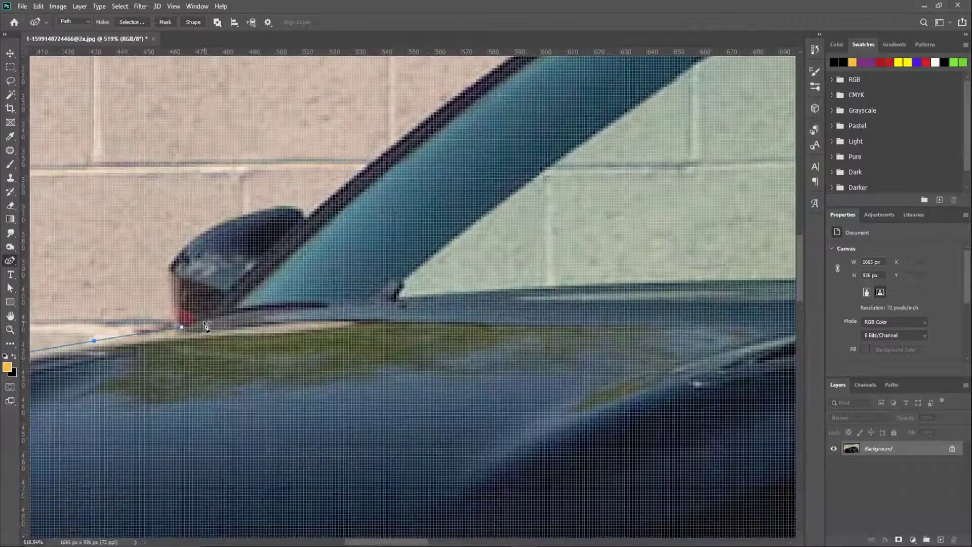
scroll(415, 328, down, 4)
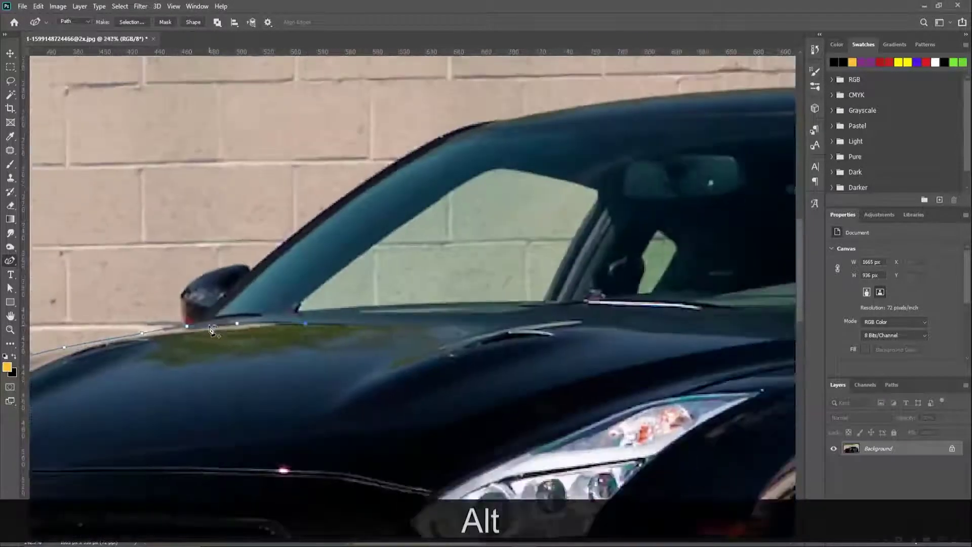
scroll(163, 341, up, 3)
scroll(163, 340, down, 4)
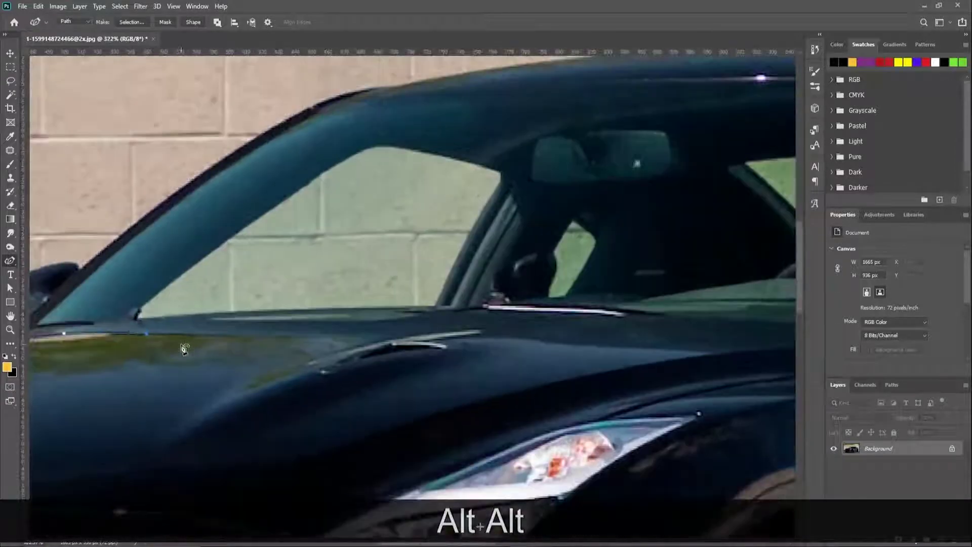
scroll(256, 346, up, 6)
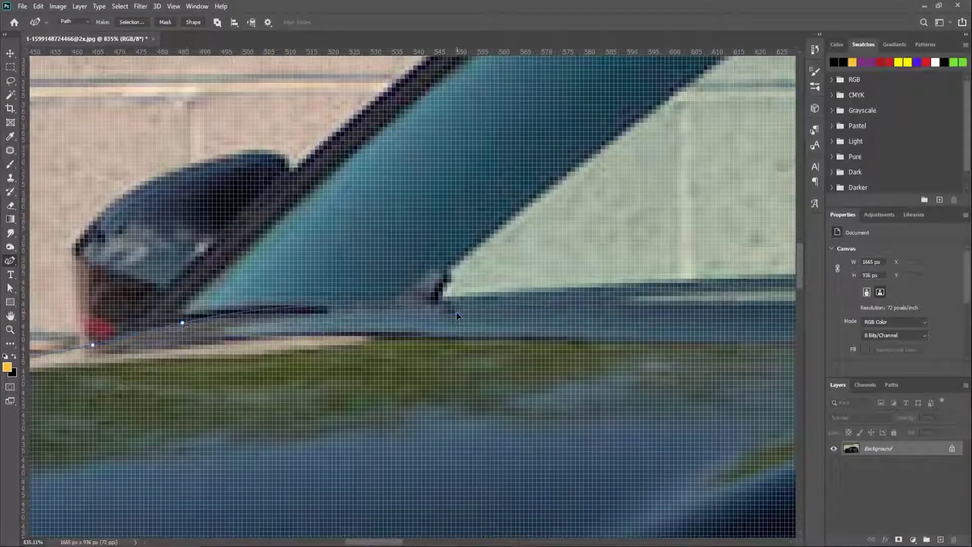
scroll(324, 314, down, 6)
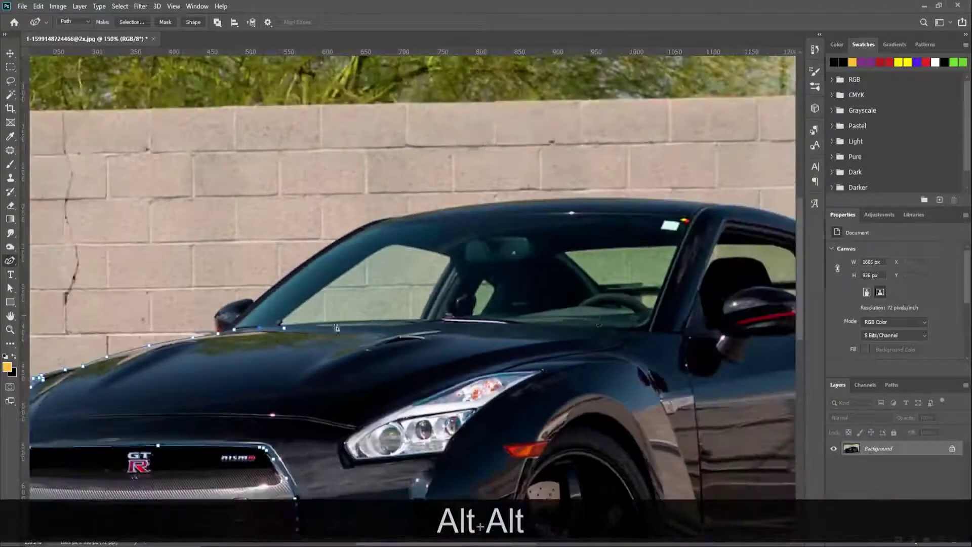
scroll(645, 326, up, 5)
scroll(645, 325, up, 2)
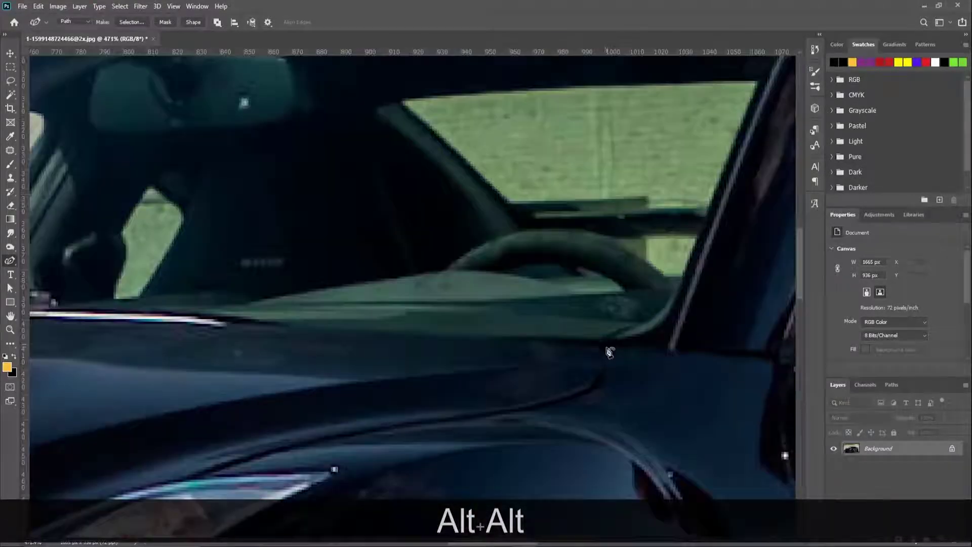
Add anchors along the underside of the bright wiper strip to fit the path to the hood's rear edge
alt+click(229, 329)
alt+click(223, 326)
alt+click(128, 321)
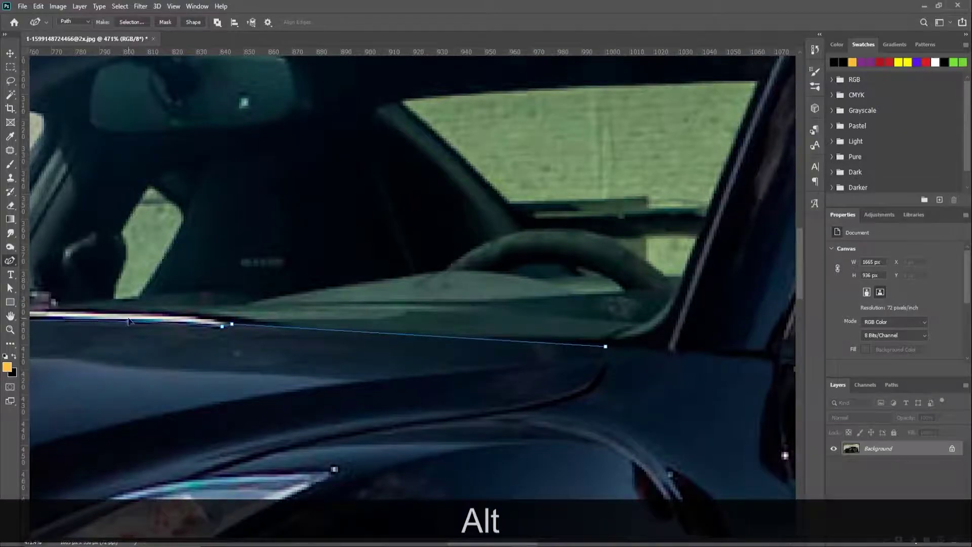
scroll(128, 319, down, 5)
scroll(105, 315, up, 5)
scroll(105, 315, up, 2)
scroll(516, 386, down, 4)
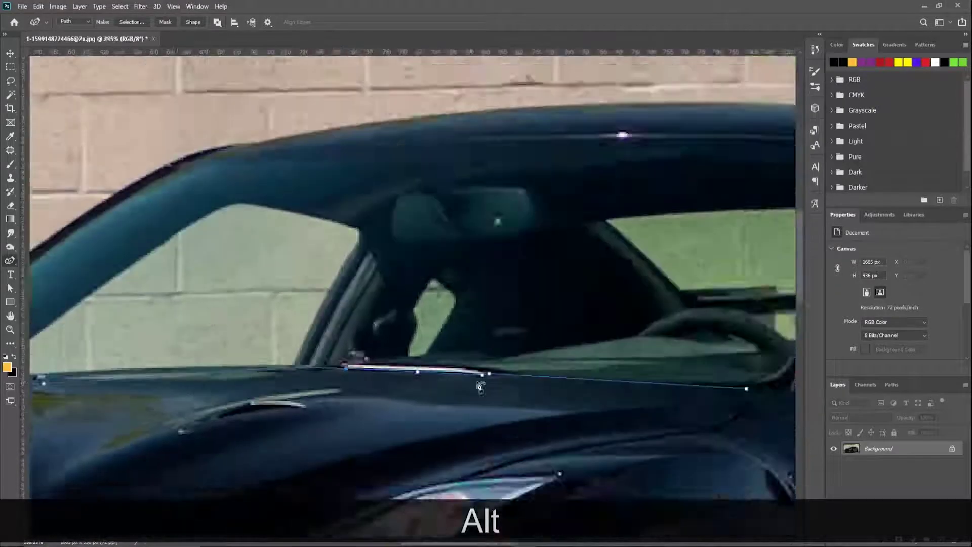
scroll(482, 387, up, 4)
scroll(196, 372, down, 3)
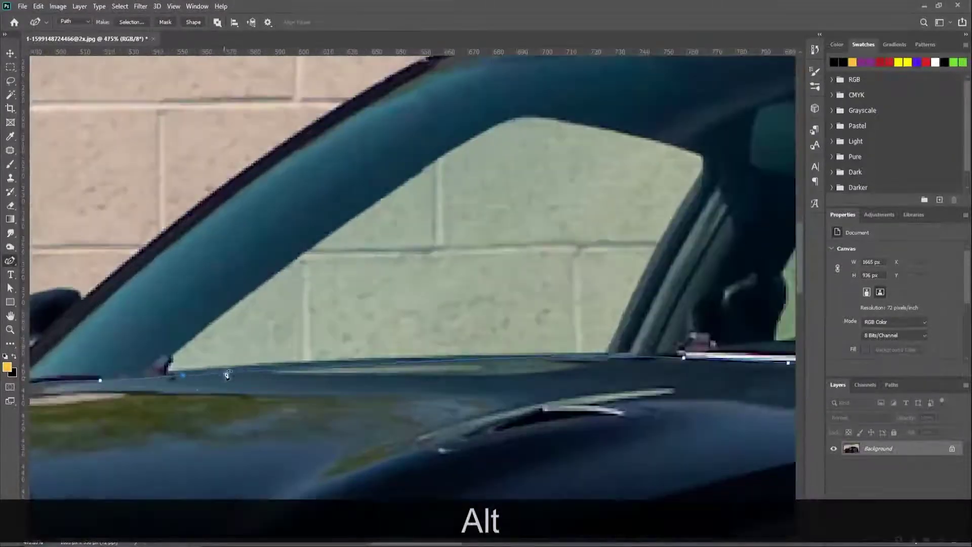
Refine the path at the windshield's far lower corner with extra anchors that follow the base of the glass
scroll(188, 378, up, 3)
click(175, 380)
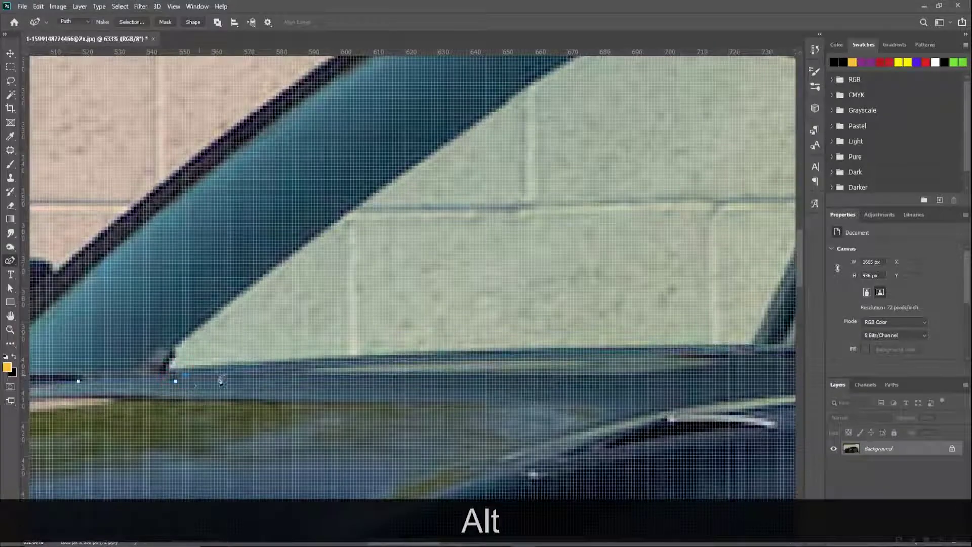
click(370, 358)
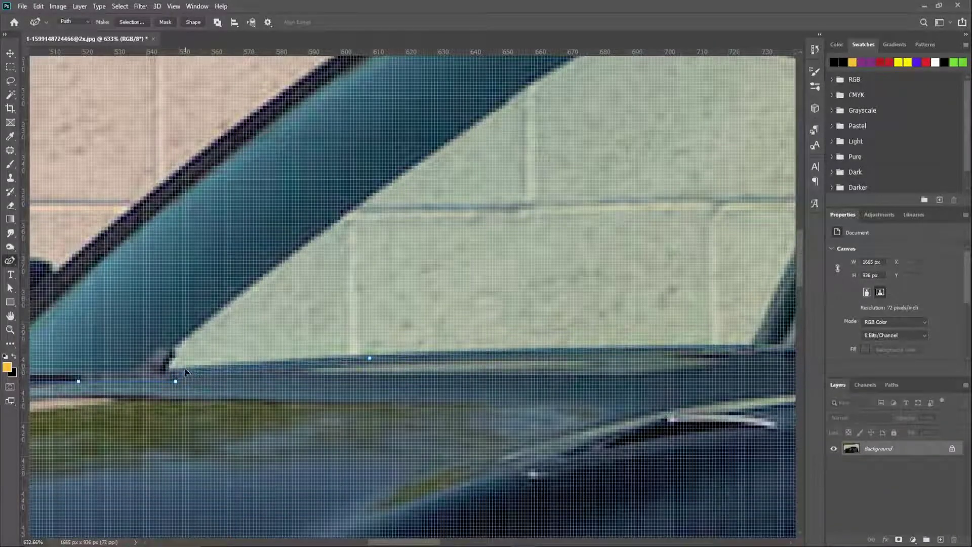
scroll(185, 372, up, 4)
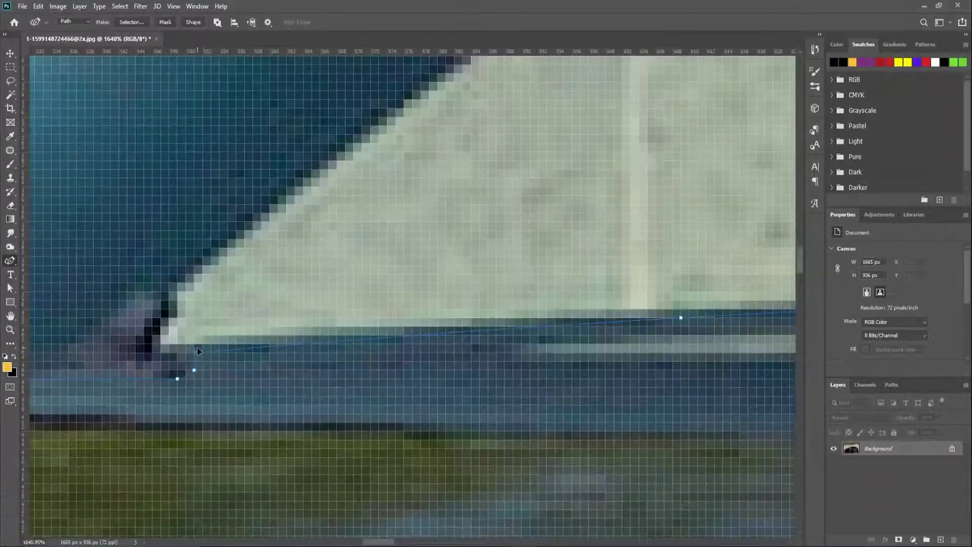
scroll(193, 359, down, 2)
scroll(192, 360, down, 5)
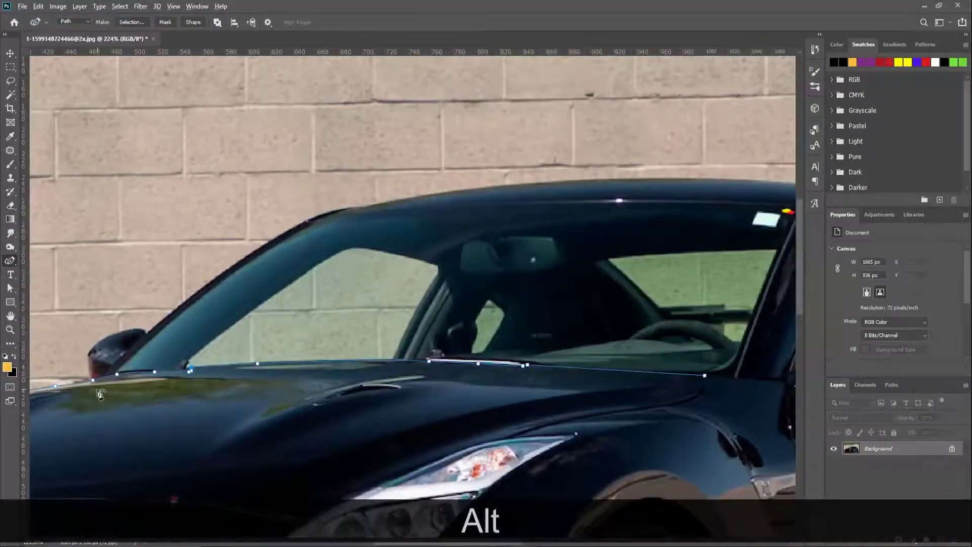
Turn the path at the windshield's near lower corner and trace up the inner edge of the A-pillar
scroll(137, 378, down, 2)
scroll(572, 355, up, 4)
click(287, 432)
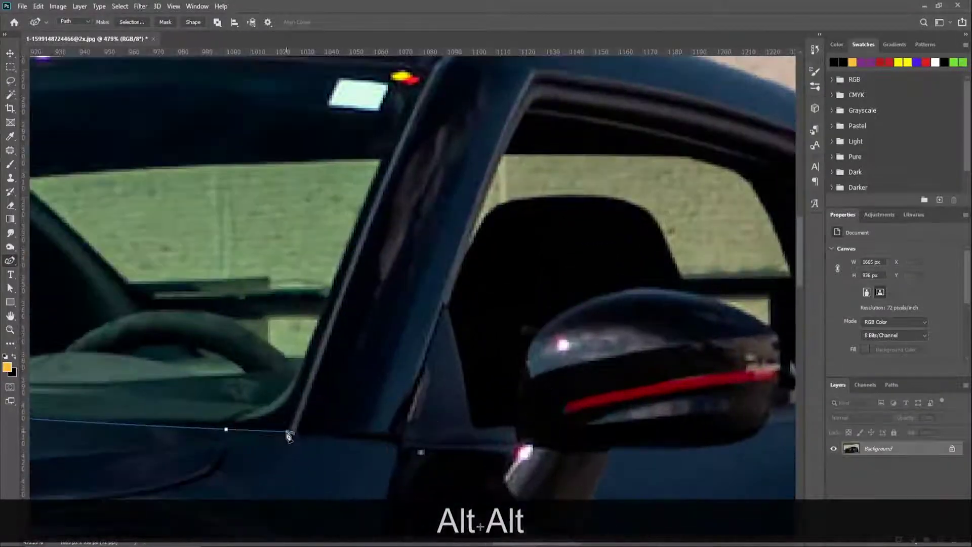
scroll(290, 436, down, 1)
click(321, 345)
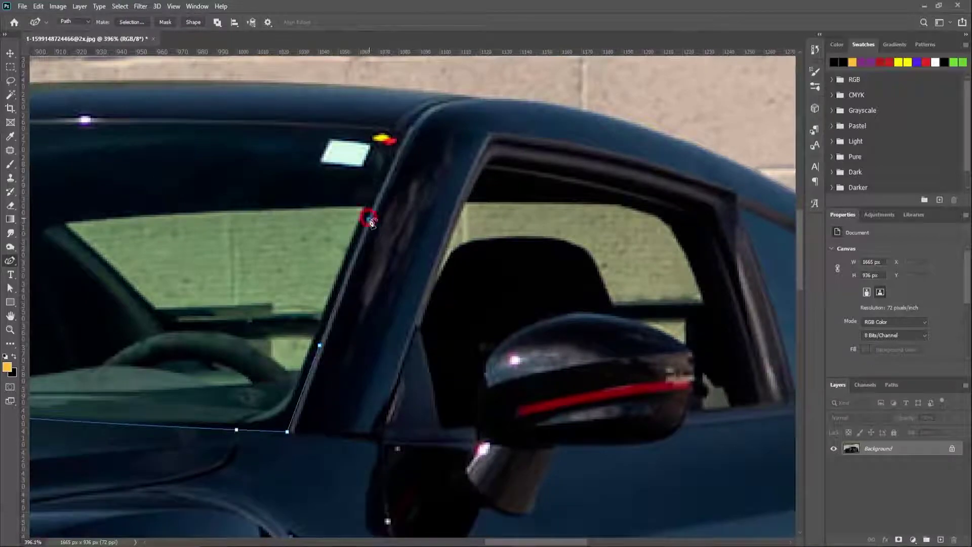
Trace the path from the top of the A-pillar along the windshield's upper edge to the bright roof highlight
scroll(409, 139, down, 3)
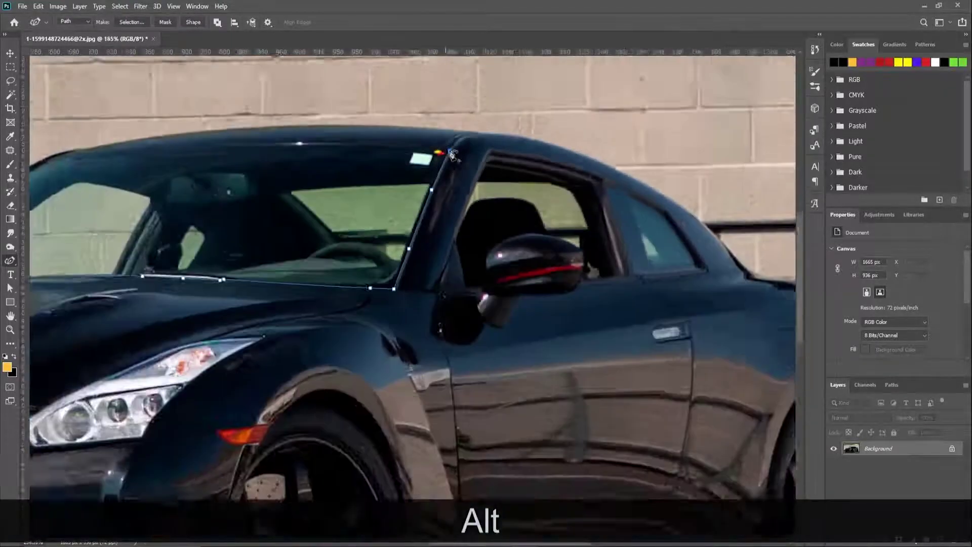
scroll(615, 189, up, 4)
click(591, 181)
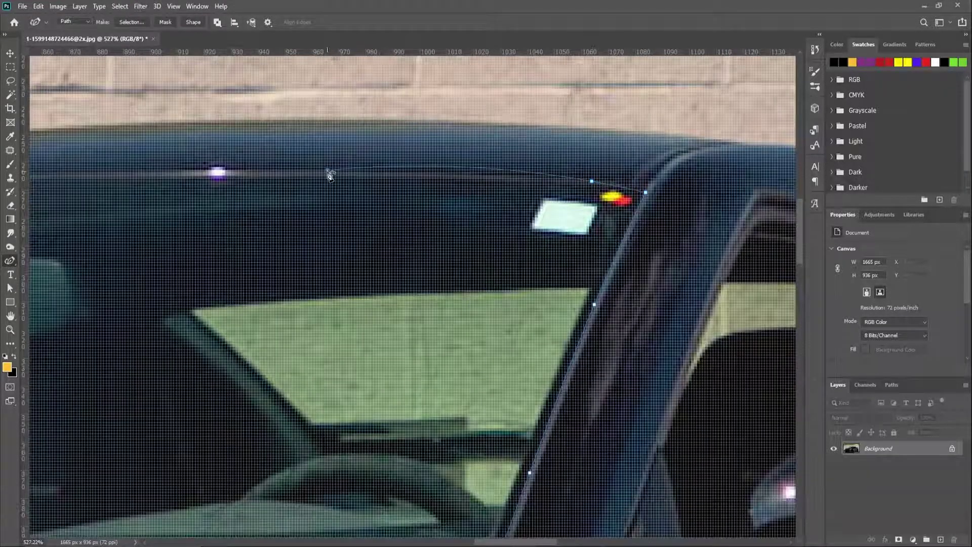
click(327, 169)
click(126, 174)
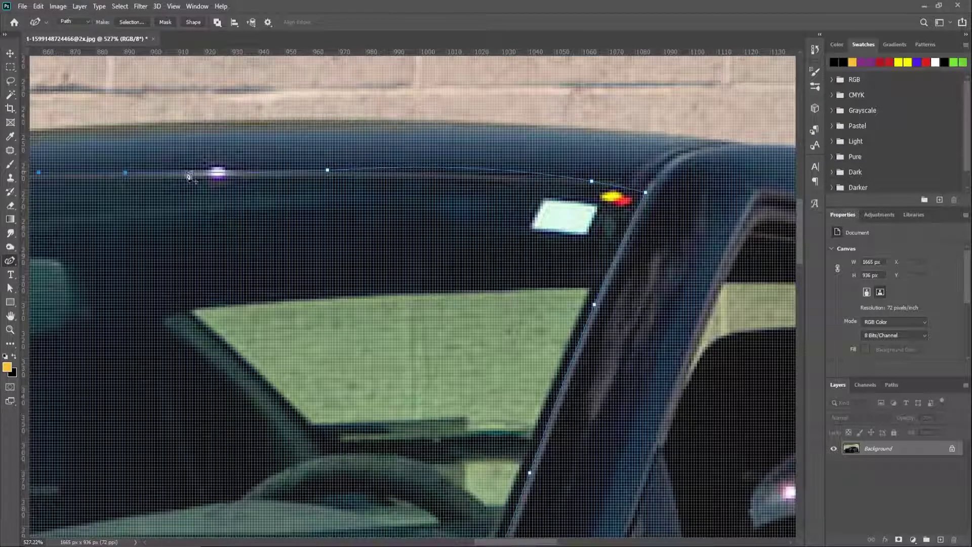
drag(126, 172, 221, 172)
Continue the path along the windshield's upper edge and end it with a corner anchor at the far roof corner
scroll(462, 186, down, 5)
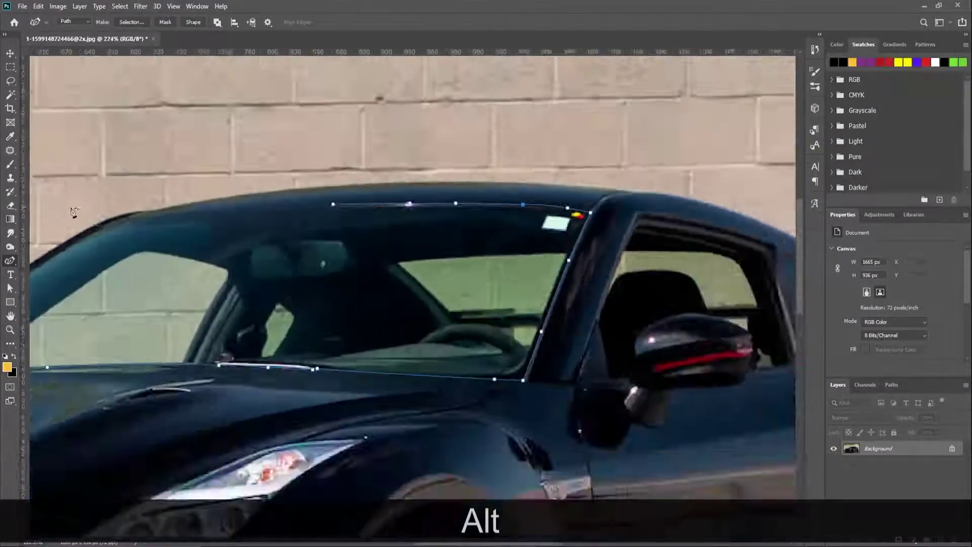
scroll(327, 225, up, 4)
click(422, 206)
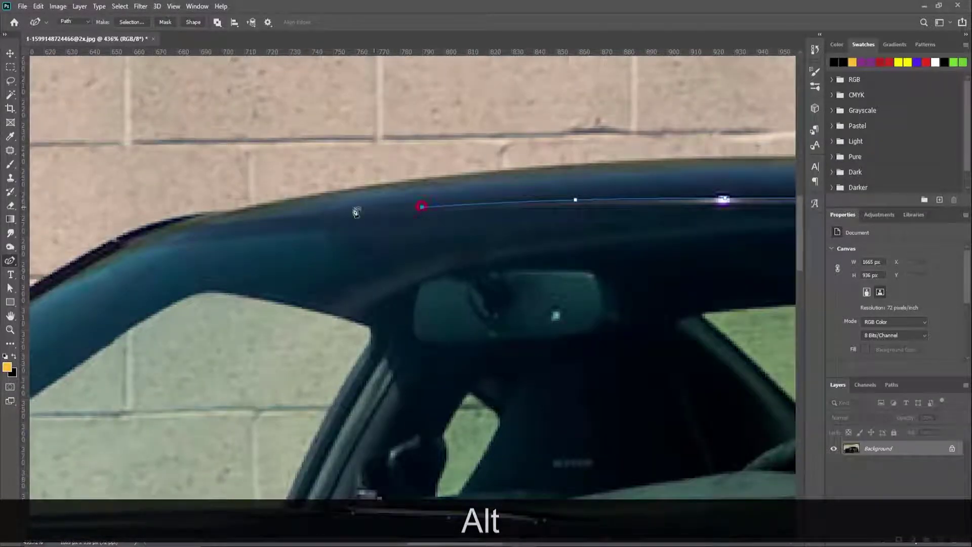
alt+click(161, 230)
Turn the path back at the far roof corner and fit it to the roof's outer edge
click(176, 223)
click(248, 208)
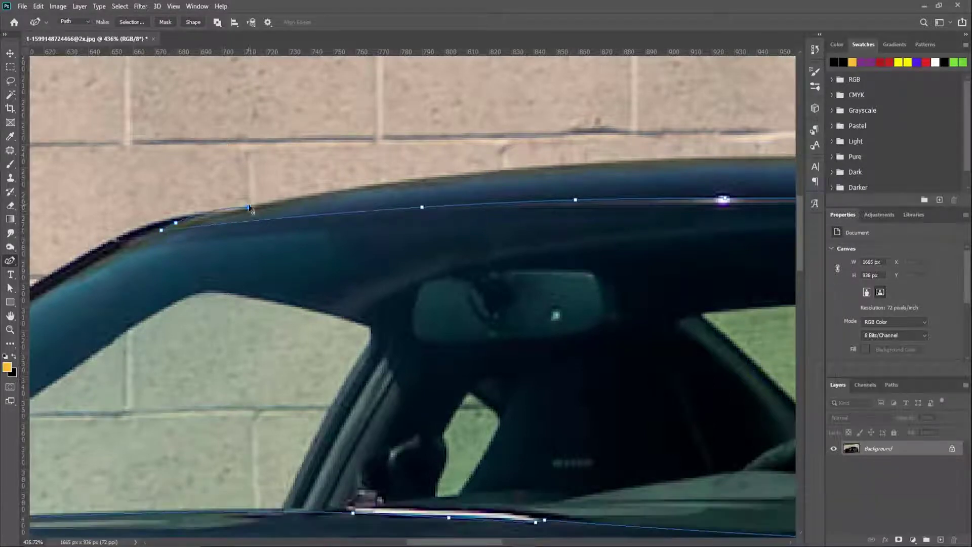
key(ctrl+z)
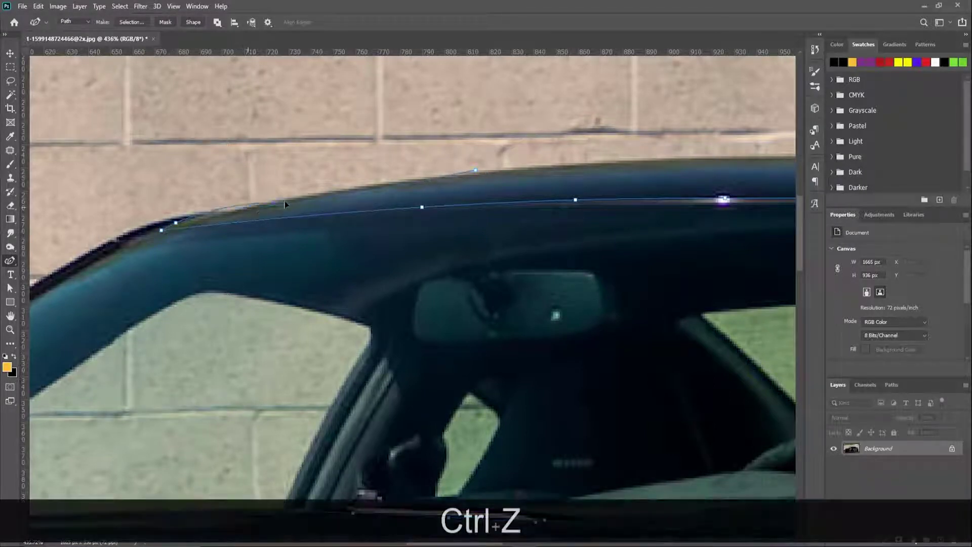
click(379, 184)
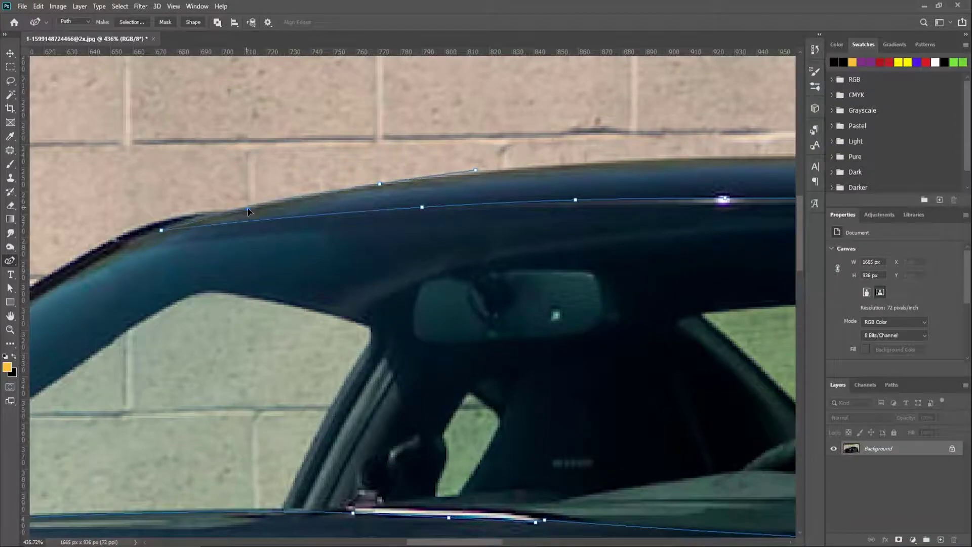
scroll(246, 208, down, 3)
scroll(194, 257, up, 6)
scroll(194, 257, down, 5)
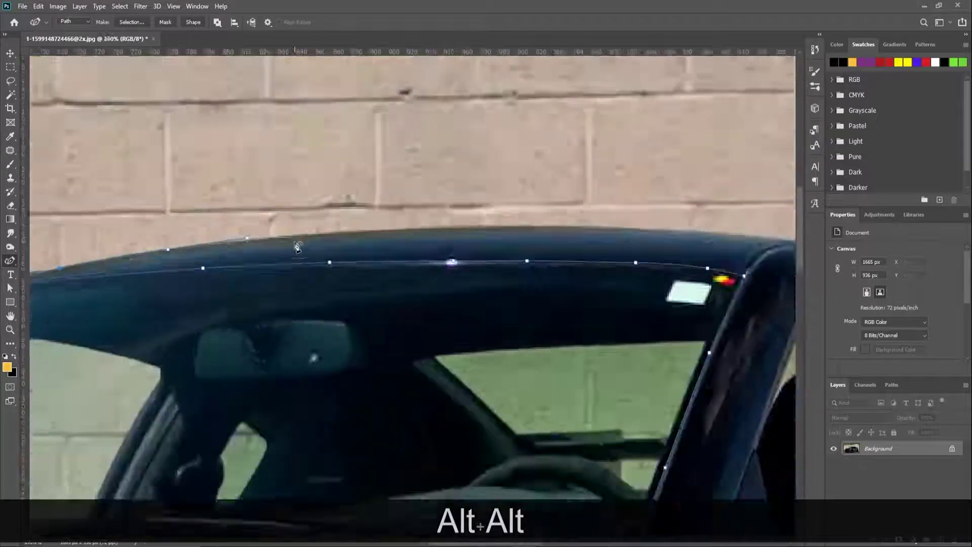
Extend the path along the roof's outer edge to just above the windshield sticker
scroll(238, 239, up, 3)
click(528, 220)
scroll(54, 245, down, 5)
scroll(326, 230, up, 4)
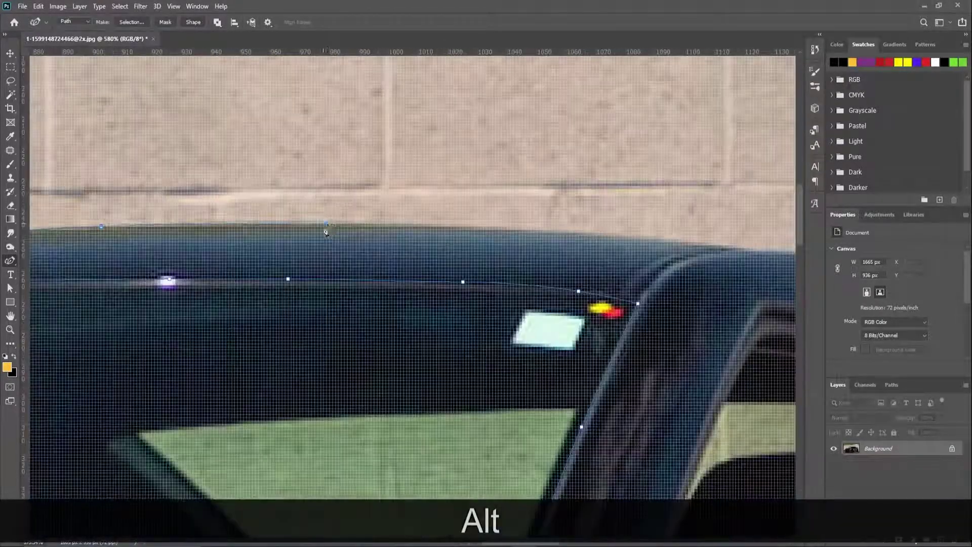
click(327, 223)
click(561, 233)
Trace the roofline over the side window down towards the rear quarter window, adding anchors to match its curve
scroll(203, 242, down, 4)
scroll(466, 251, up, 4)
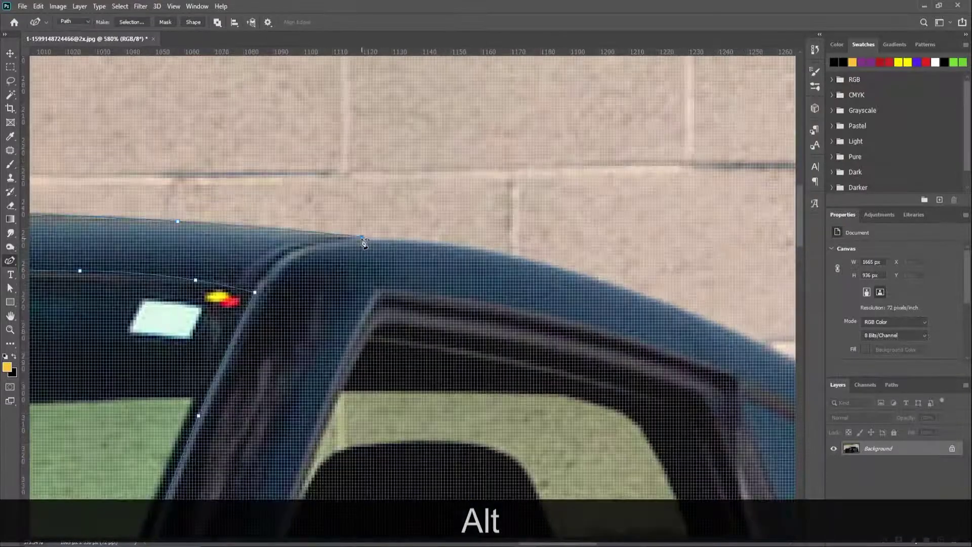
click(362, 237)
click(510, 252)
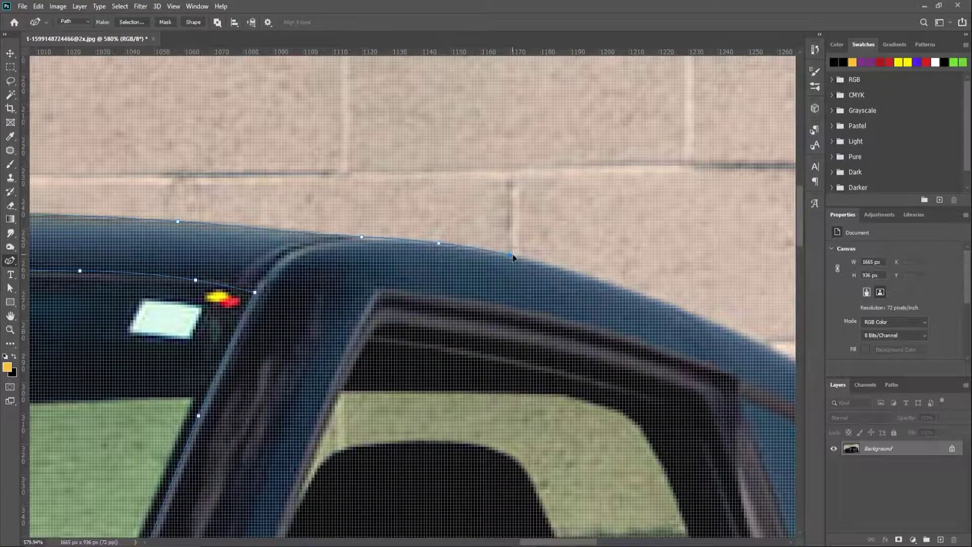
scroll(513, 256, down, 3)
scroll(532, 304, up, 3)
click(531, 304)
click(365, 213)
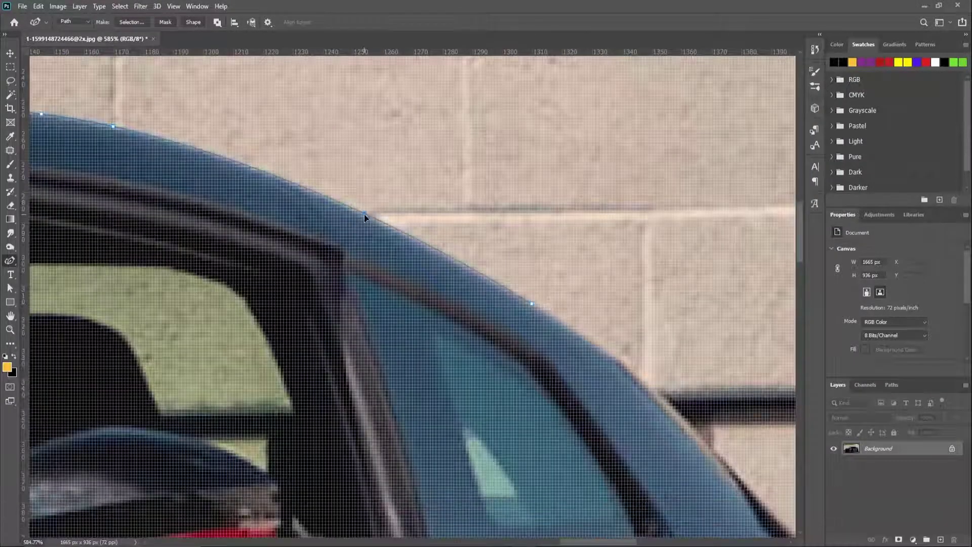
Trace the path down the sloping rear pillar past the spoiler to its base, adjusting anchors to the edge
scroll(617, 359, down, 3)
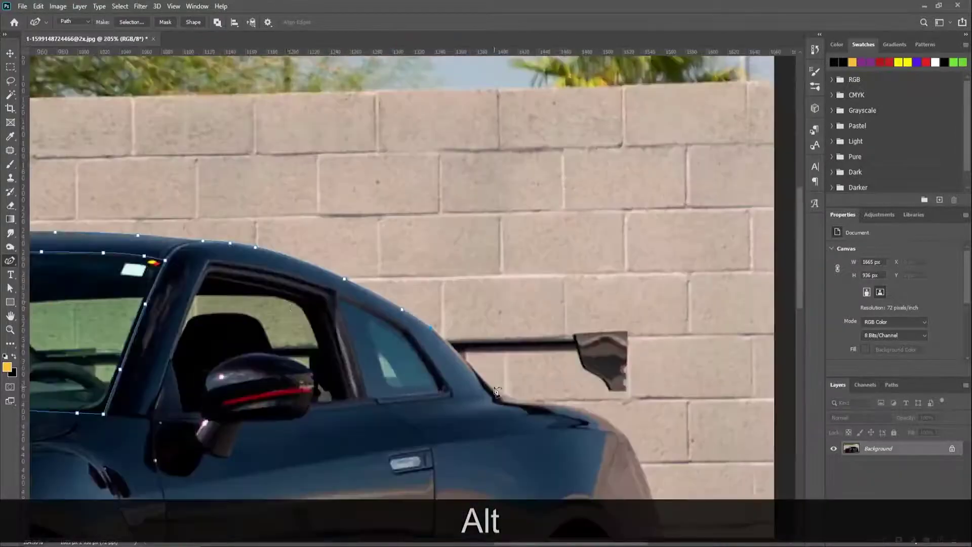
scroll(367, 271, up, 3)
click(613, 357)
drag(359, 255, 365, 254)
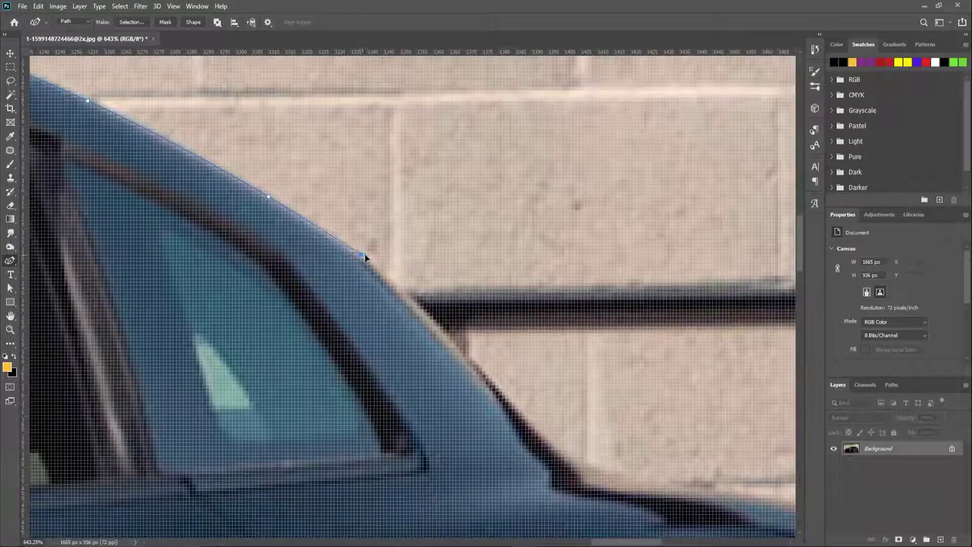
click(424, 310)
scroll(474, 428, down, 2)
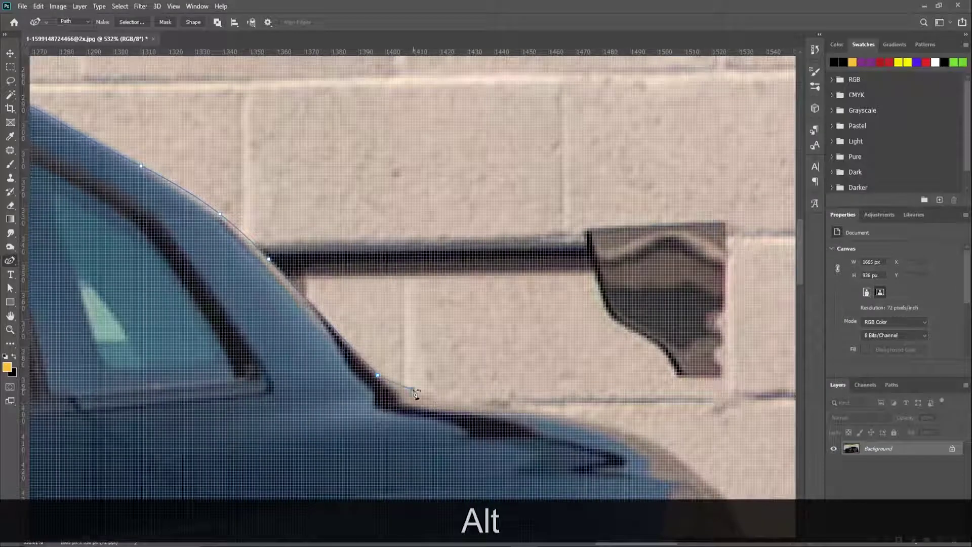
drag(378, 375, 379, 373)
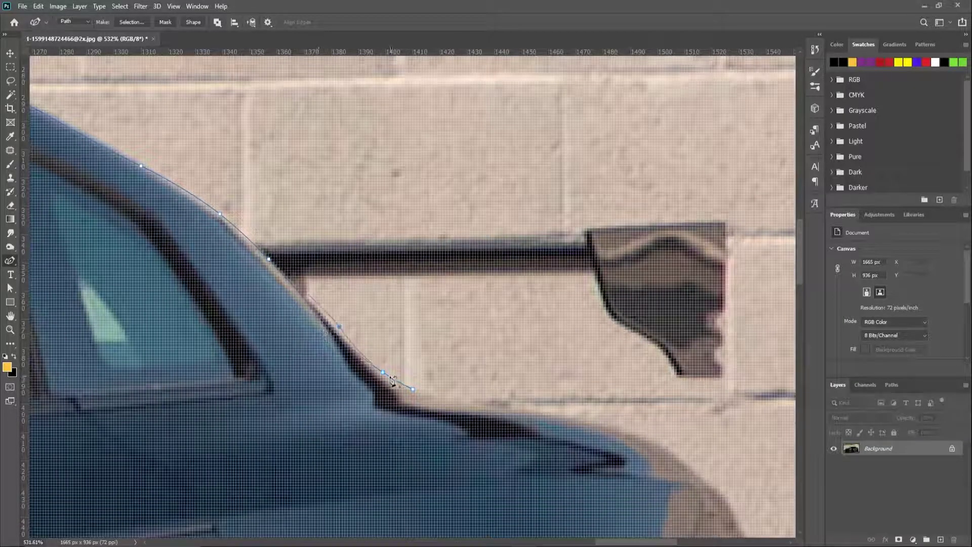
Continue the path from the pillar's base over the rear deck to the top of the rear fender
click(491, 406)
click(586, 420)
scroll(557, 396, down, 2)
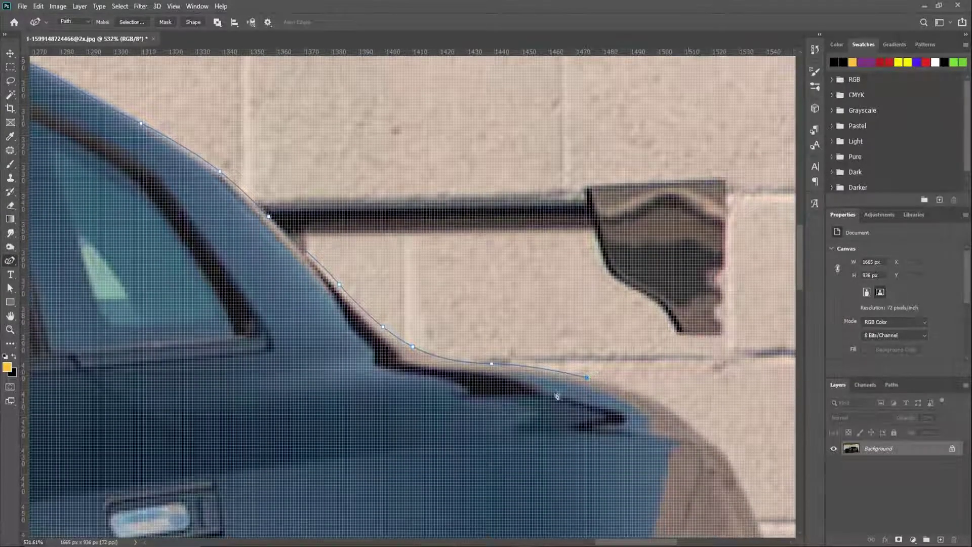
scroll(693, 429, down, 5)
scroll(470, 189, up, 4)
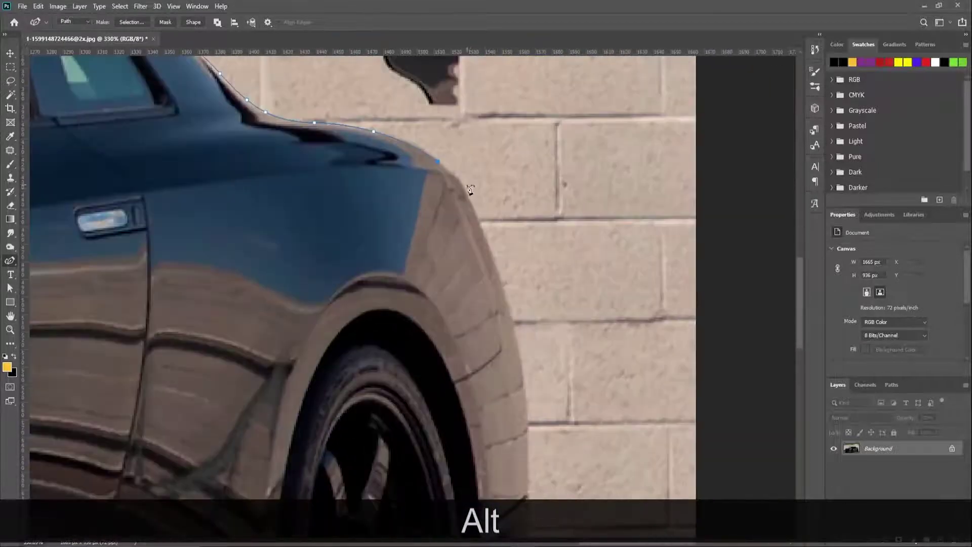
Trace the rear fender's outer edge down to the rear bumper's lower corner
scroll(512, 250, down, 3)
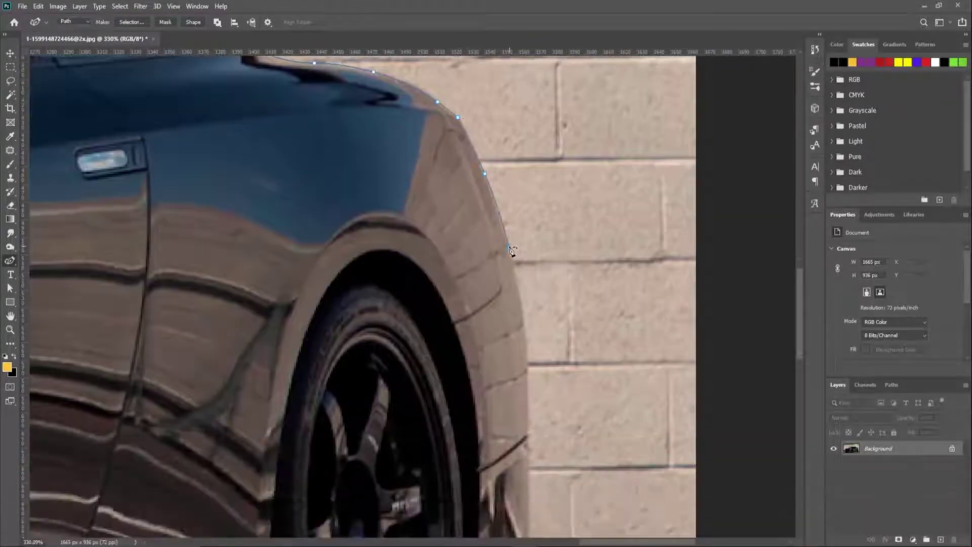
scroll(529, 340, down, 6)
click(530, 342)
scroll(531, 343, down, 3)
click(533, 374)
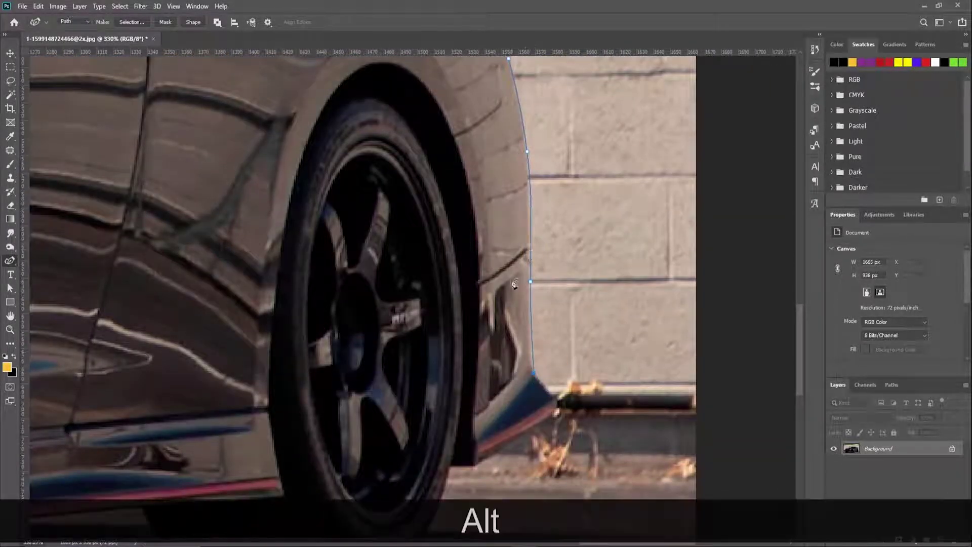
Refine the path on the rear bumper's outer edge and fit its lower edge towards the rear wheel
click(529, 221)
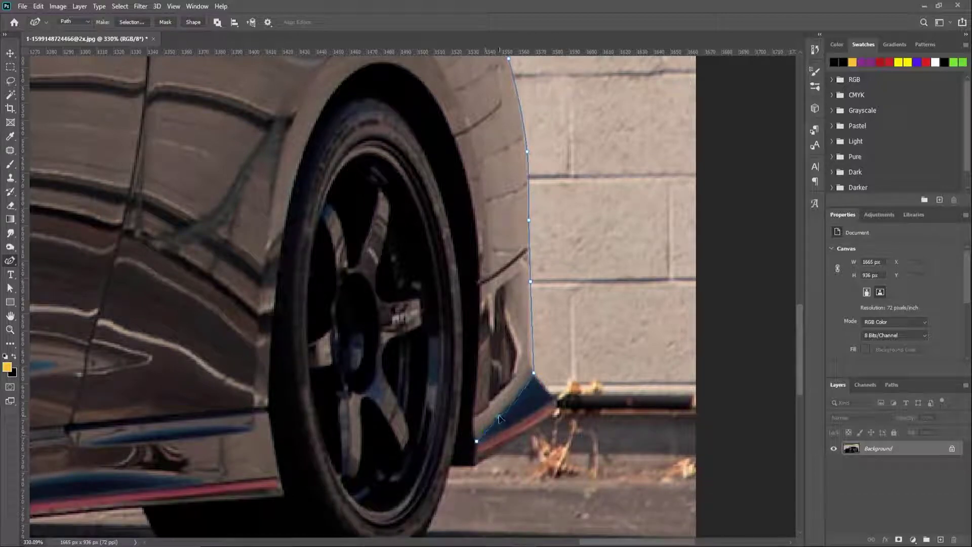
click(498, 417)
drag(532, 335, 529, 334)
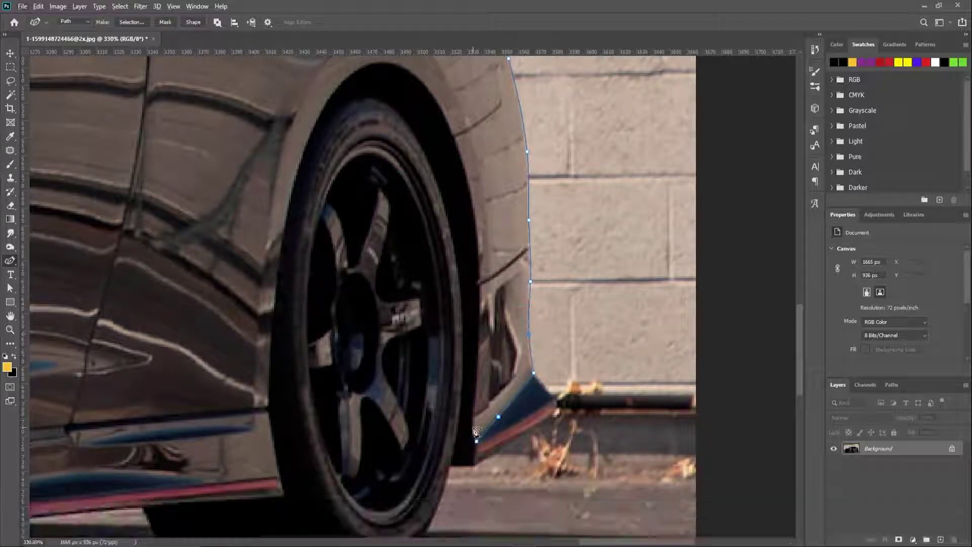
Turn the path at the bumper's lower inner corner and trace up its edge behind the rear wheel
key(alt)
click(480, 351)
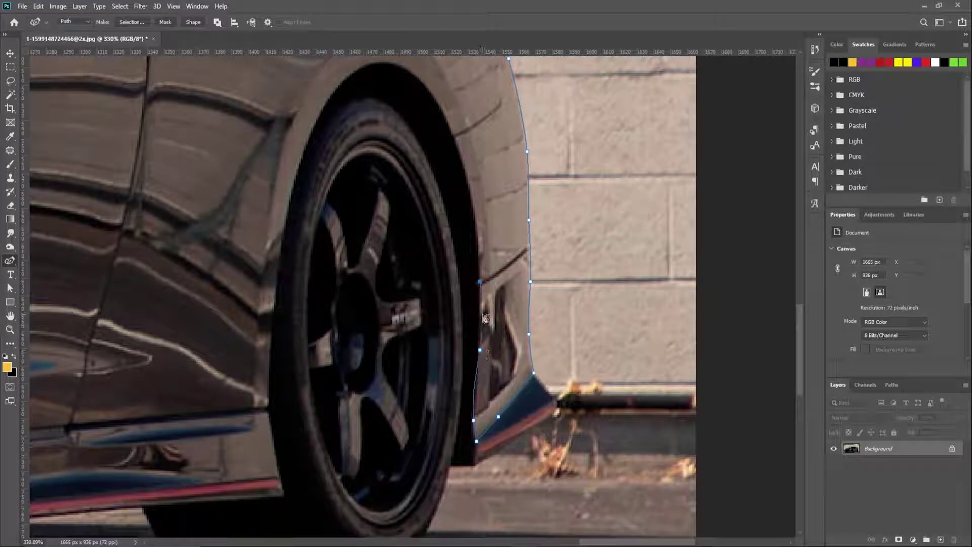
click(479, 251)
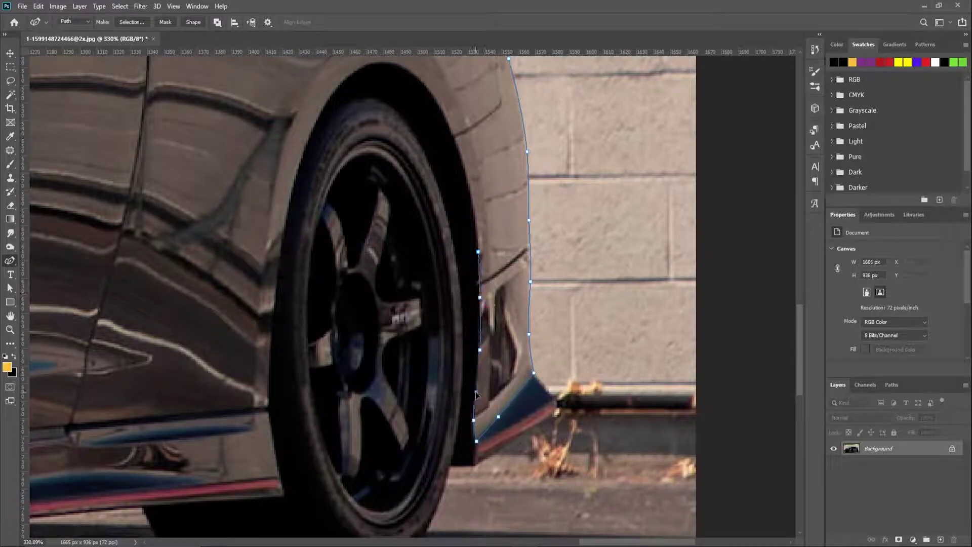
Trace the path over the top of the rear wheel arch and start down its front side
click(437, 104)
click(401, 65)
click(355, 72)
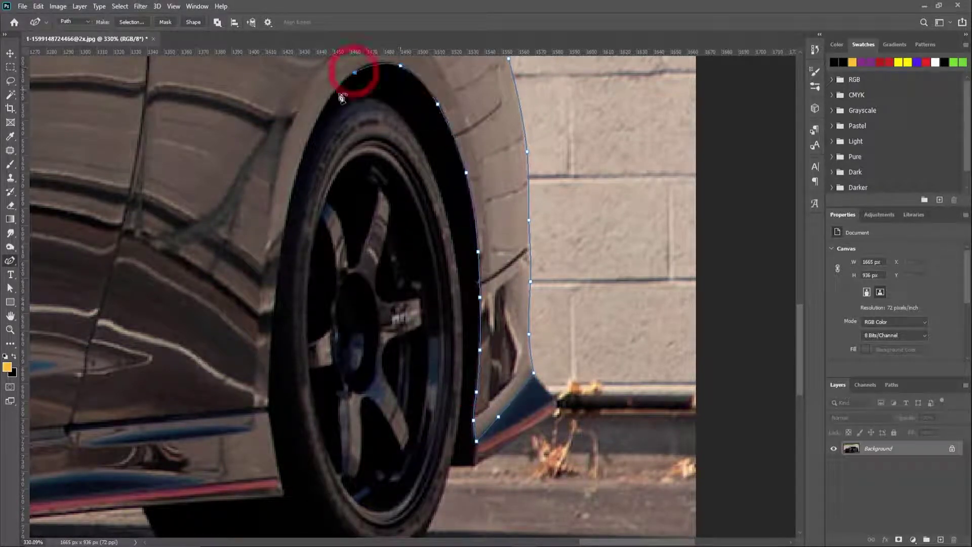
click(315, 127)
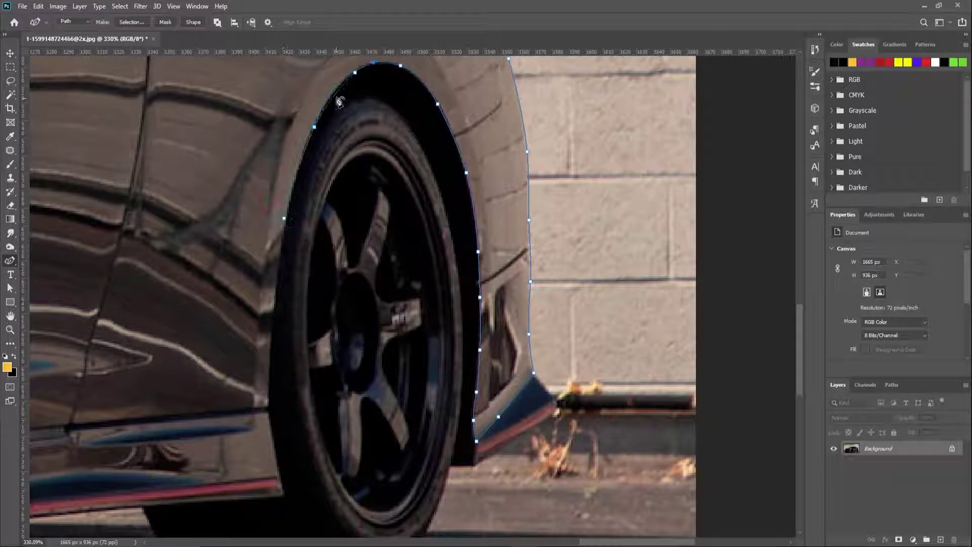
drag(355, 72, 352, 75)
Bring the path down the arch's front side to the side skirt and adjust the anchors to the arch edge
click(272, 440)
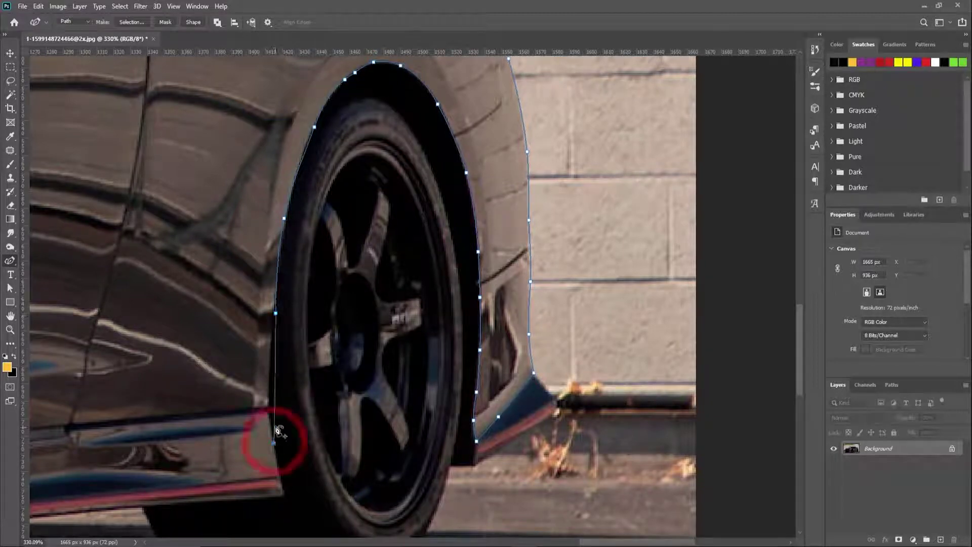
key(ctrl+z)
click(267, 408)
drag(284, 219, 286, 217)
scroll(307, 129, up, 3)
drag(324, 126, 308, 157)
scroll(305, 162, down, 4)
scroll(306, 165, up, 4)
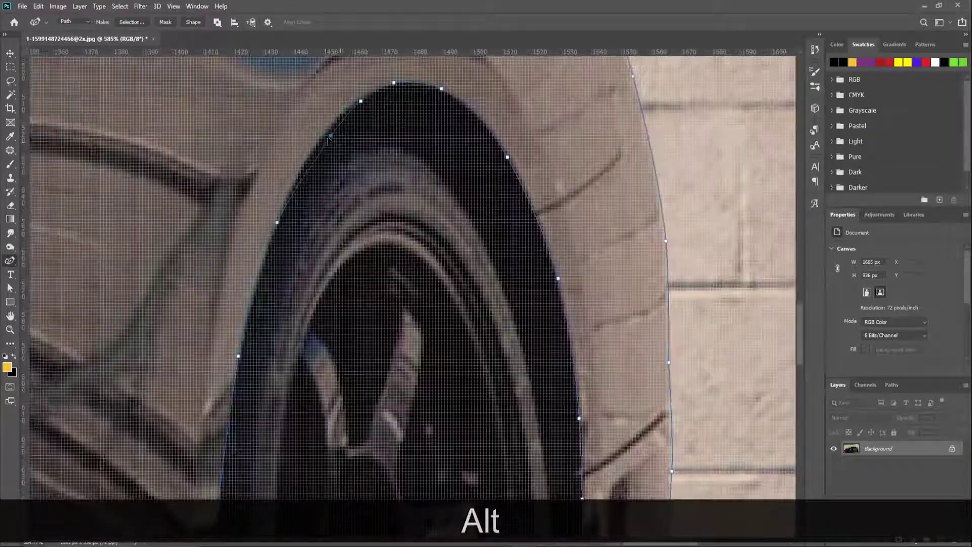
Trace down the side skirt's rear end and turn the path at the corner below the red stripe
scroll(349, 130, down, 5)
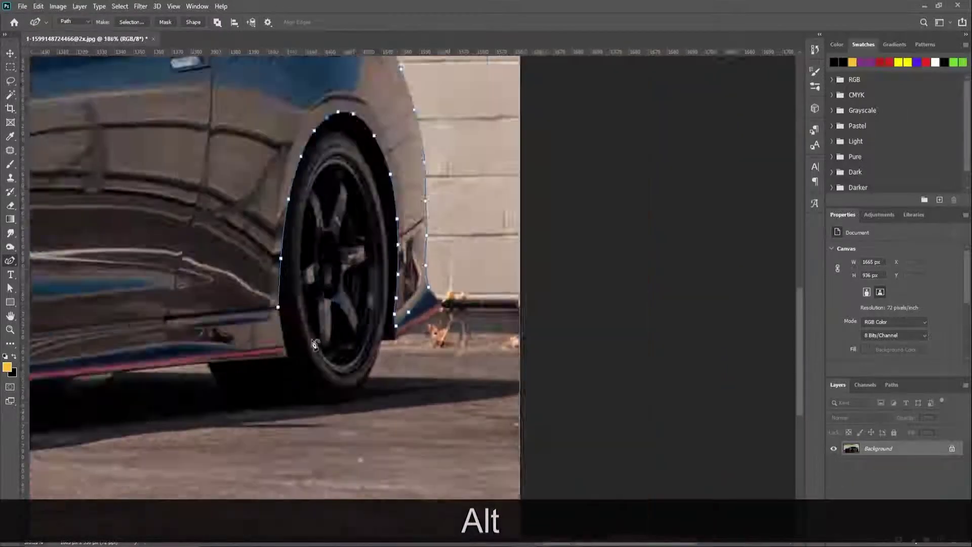
scroll(329, 260, up, 5)
scroll(340, 356, down, 5)
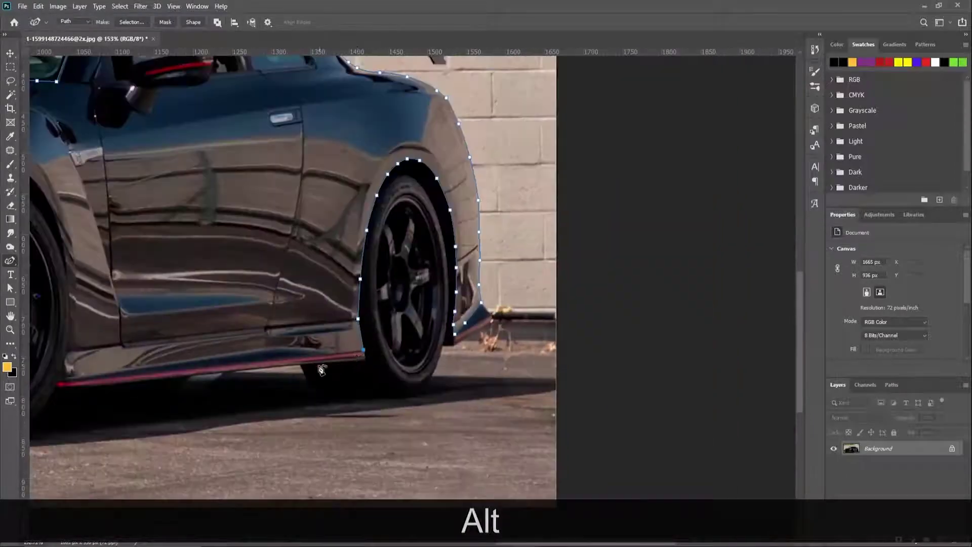
scroll(400, 345, up, 5)
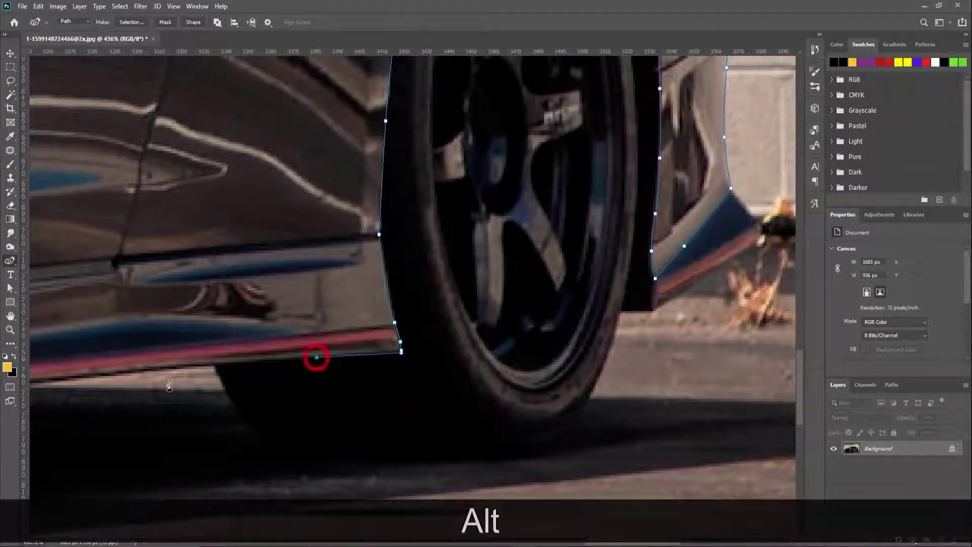
Trace the side skirt's lower edge beneath the red stripe forward to the front wheel, aligning the anchors with it
click(88, 377)
scroll(91, 380, down, 5)
scroll(274, 393, up, 5)
click(281, 388)
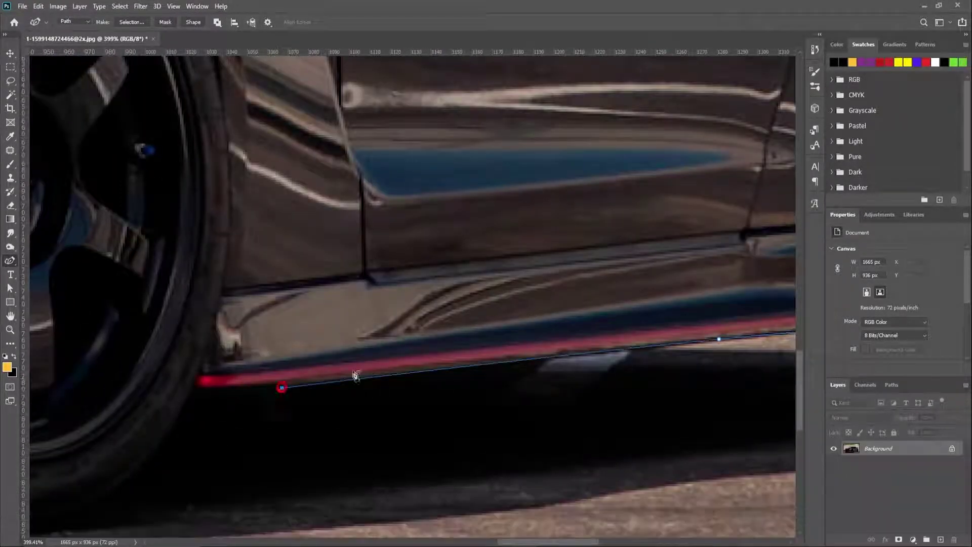
click(721, 341)
click(228, 393)
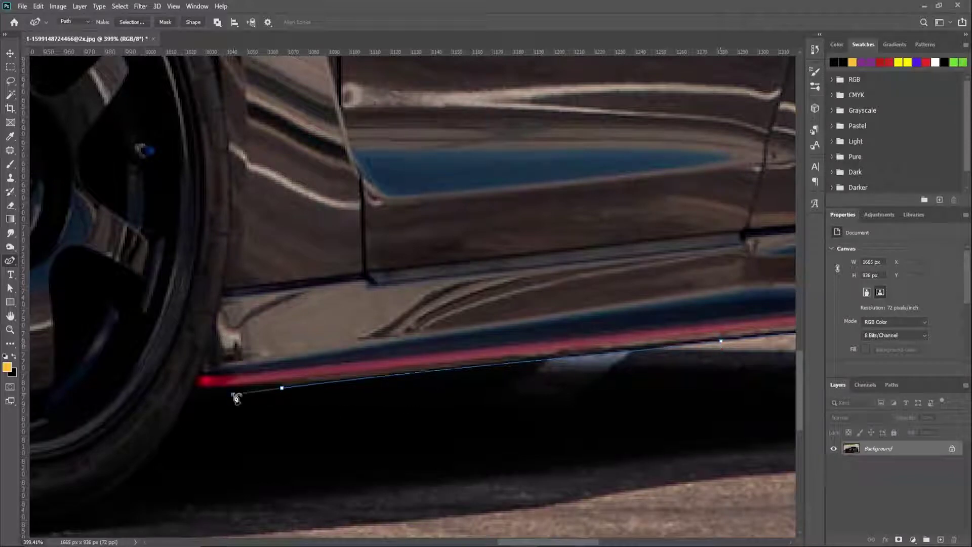
click(193, 397)
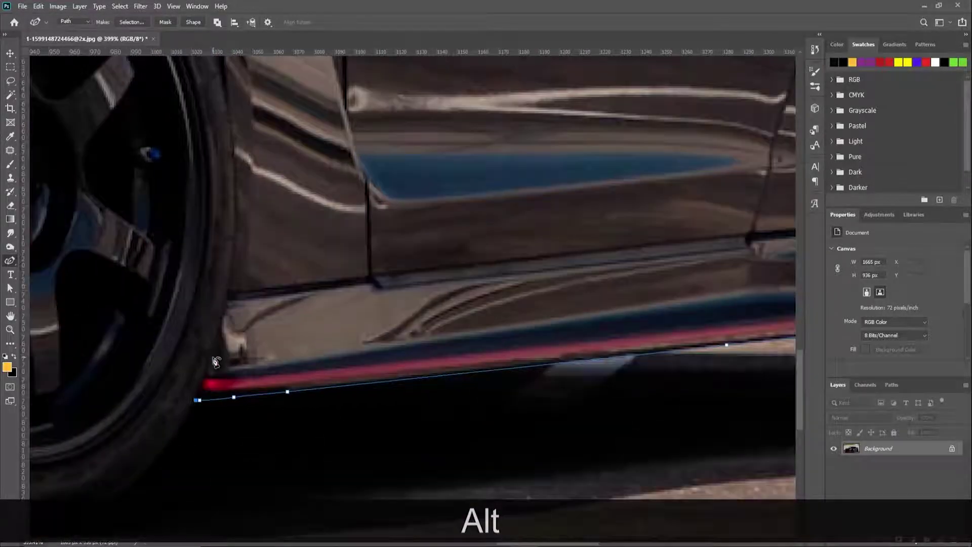
Trace the path from the side skirt's front end up the rear side of the front wheel arch
click(212, 357)
click(234, 258)
scroll(232, 248, up, 3)
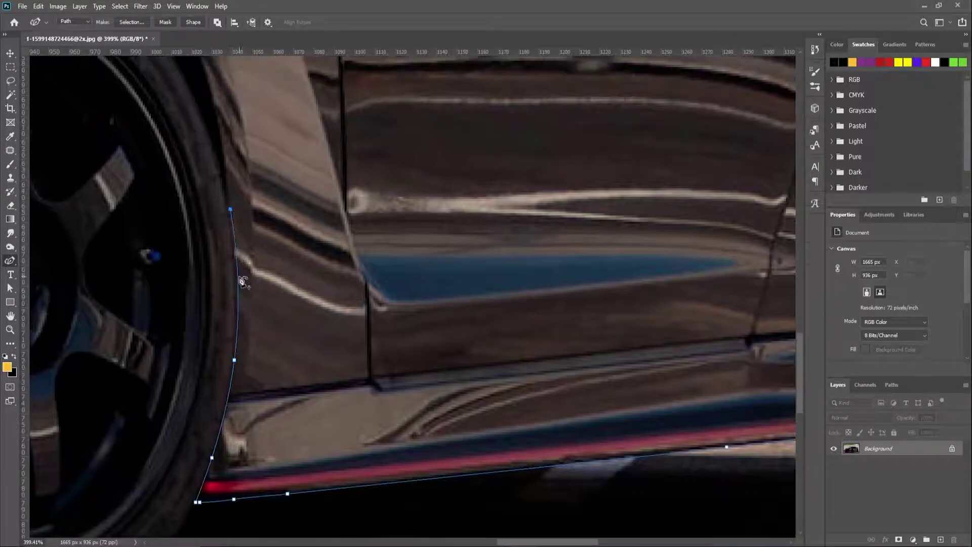
click(242, 280)
scroll(239, 276, down, 3)
scroll(193, 132, up, 3)
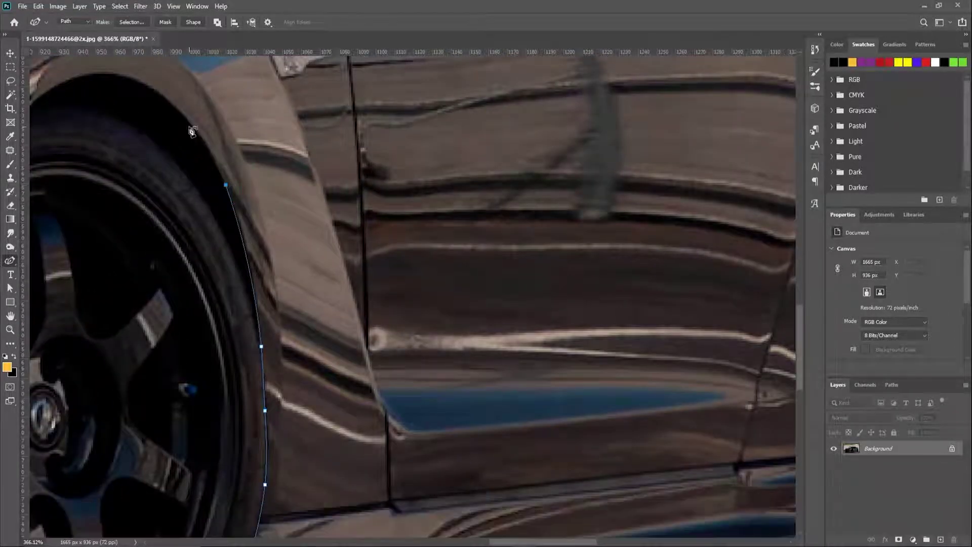
Carry the path over the top of the front wheel arch and down to the orange side marker's rear upper corner
scroll(196, 115, down, 3)
scroll(287, 203, up, 4)
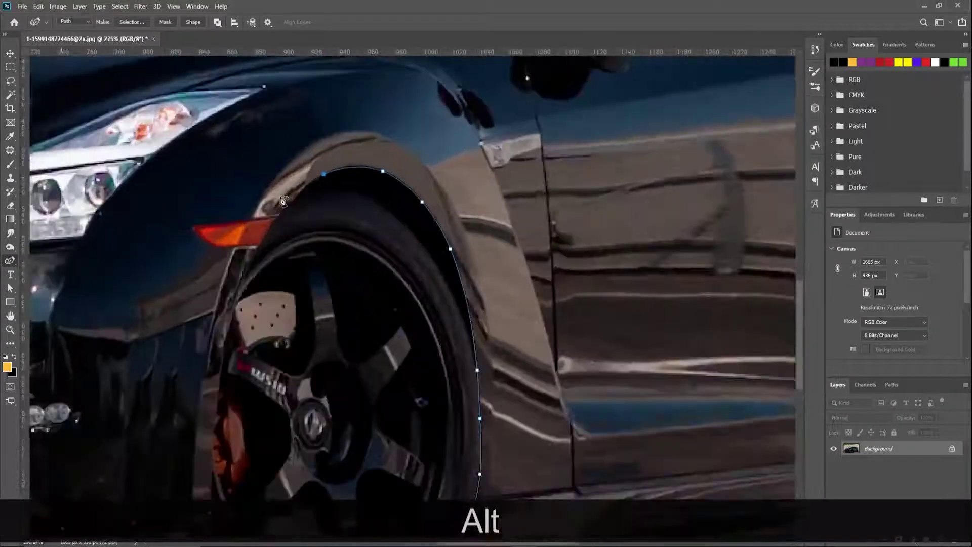
click(275, 233)
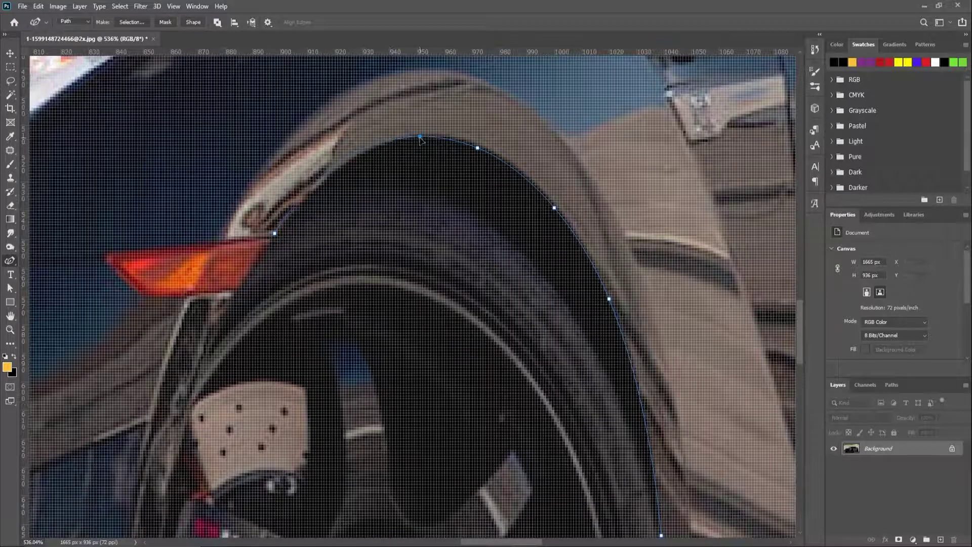
click(344, 166)
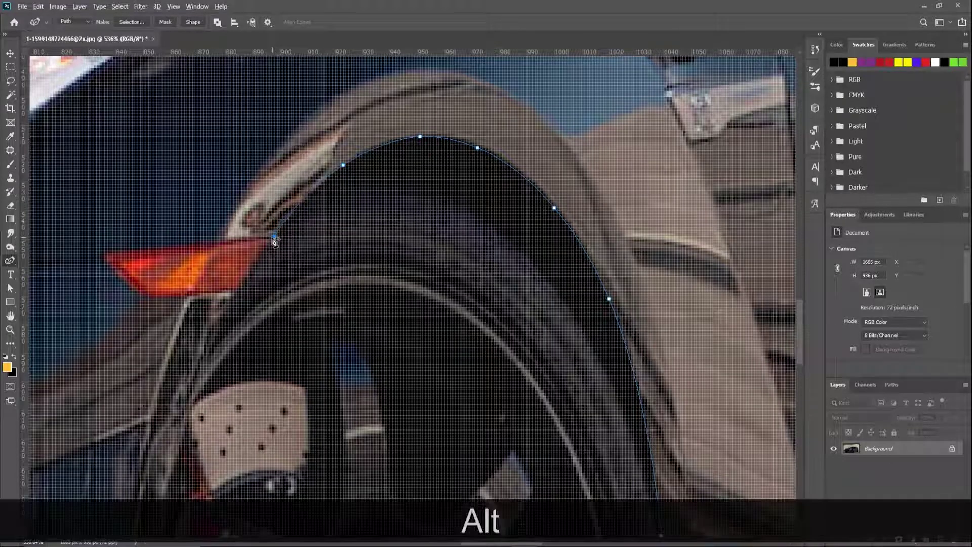
alt+click(275, 237)
key(ctrl+z)
Trace the orange side marker's upper edge forward and bring the path around its pointed front end to the lower edge
click(105, 255)
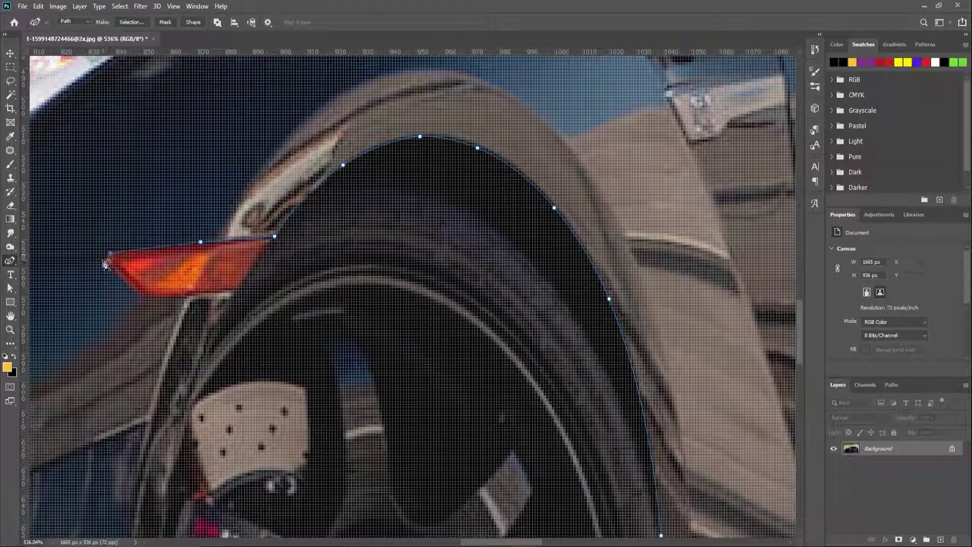
scroll(118, 268, up, 3)
click(139, 296)
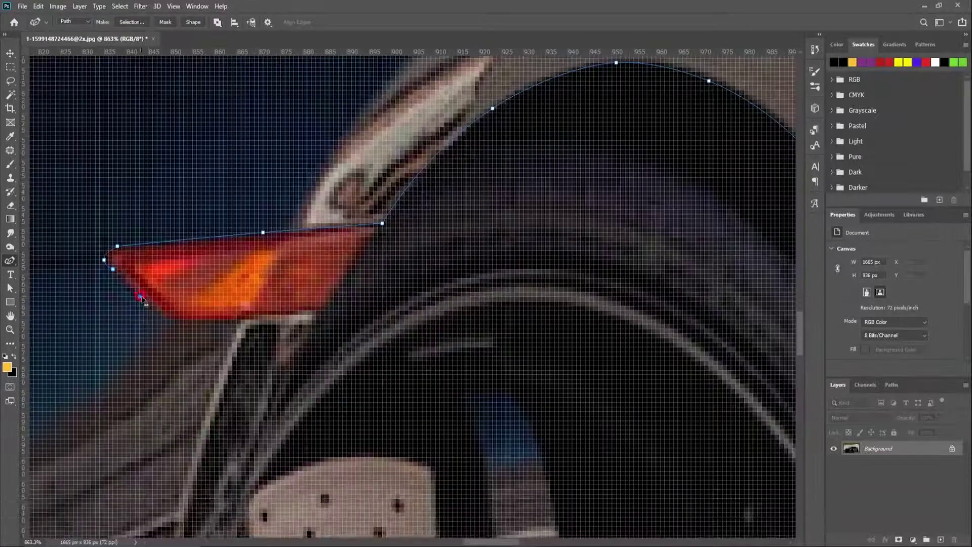
alt+click(114, 270)
click(161, 315)
click(171, 320)
Trace the side marker's lower edge back to the wheel arch, correcting the anchors so the segment follows the edge
alt+click(237, 320)
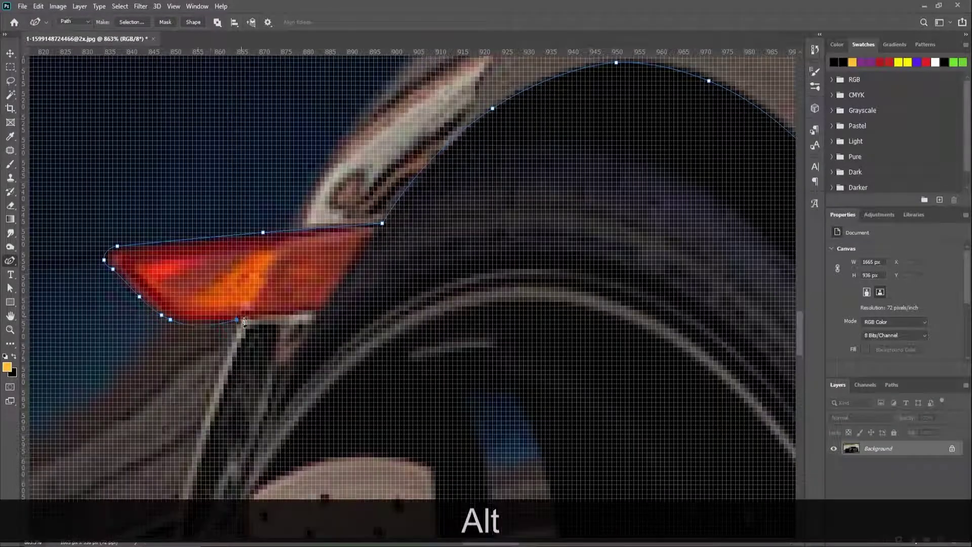
key(ctrl+z)
key(ctrl+z)
key(ctrl+z)
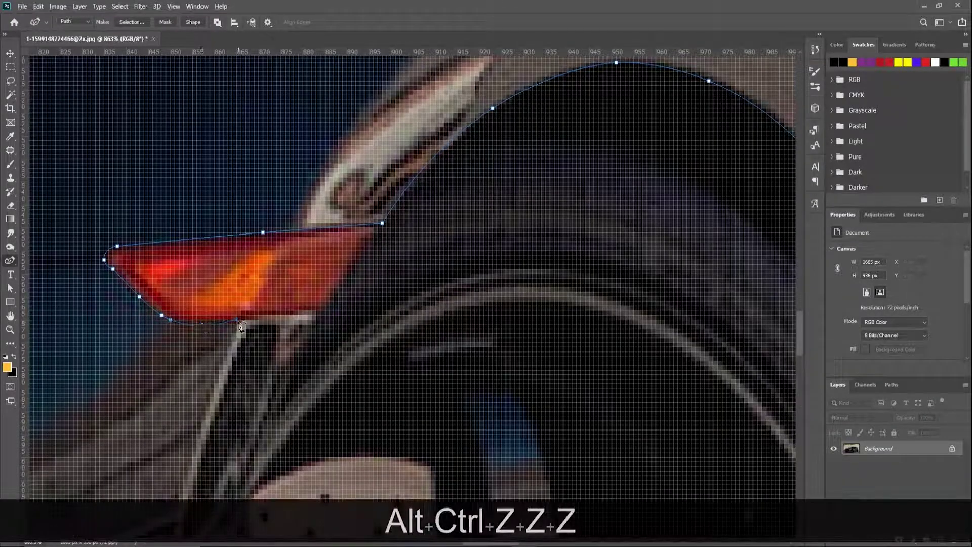
key(alt)
click(245, 315)
click(277, 315)
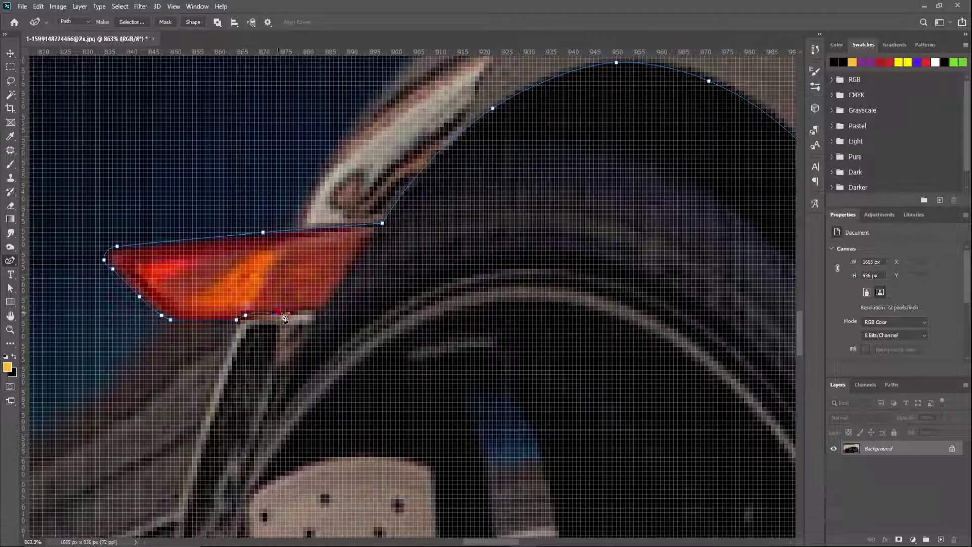
alt+click(316, 311)
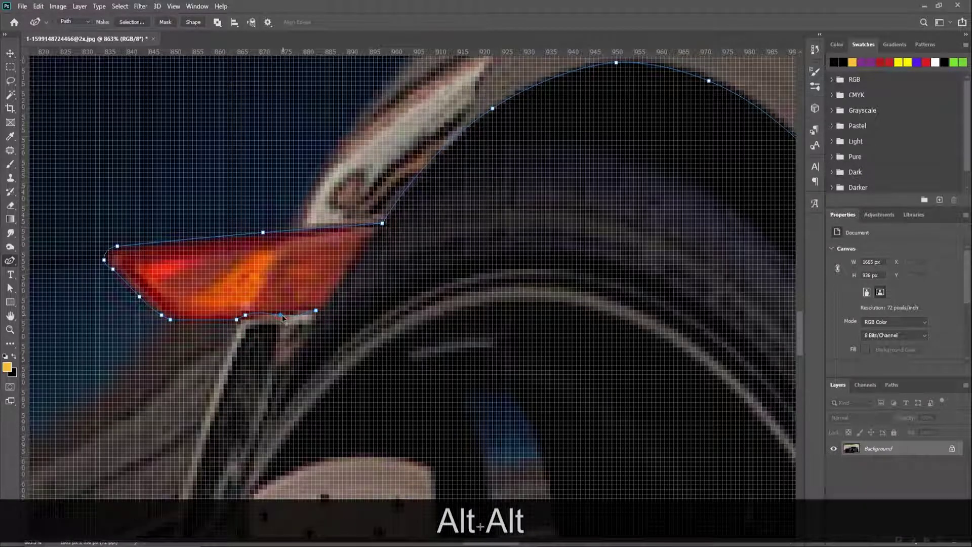
scroll(282, 314, down, 3)
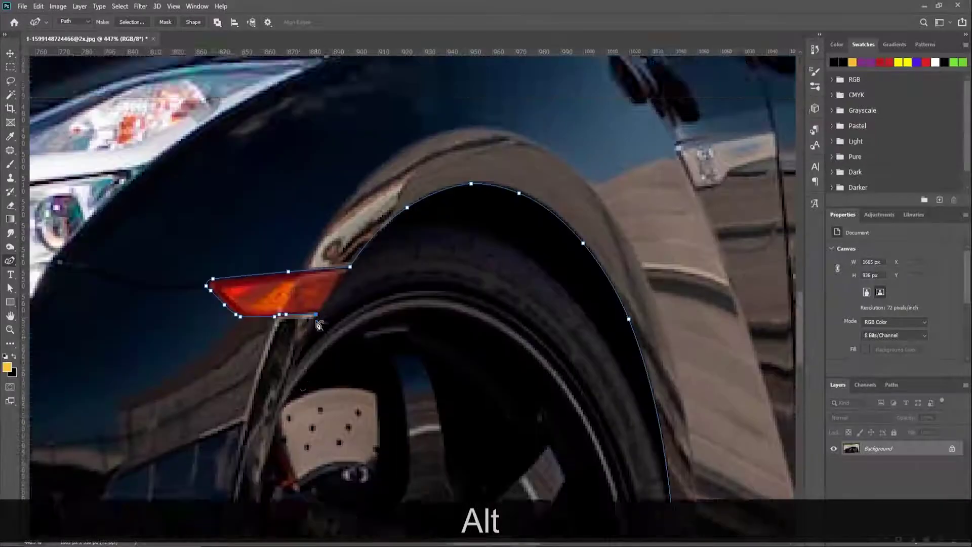
Trace down the front side of the front wheel arch and close the body path at its starting anchor on the bumper
scroll(318, 324, down, 1)
click(296, 314)
click(275, 376)
scroll(271, 376, down, 3)
click(252, 377)
scroll(252, 377, down, 2)
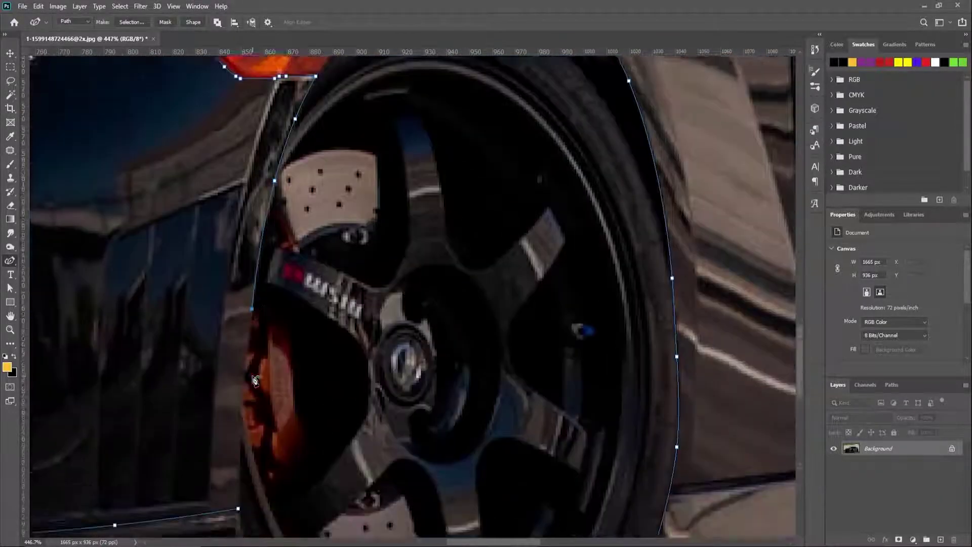
scroll(255, 380, down, 2)
click(238, 448)
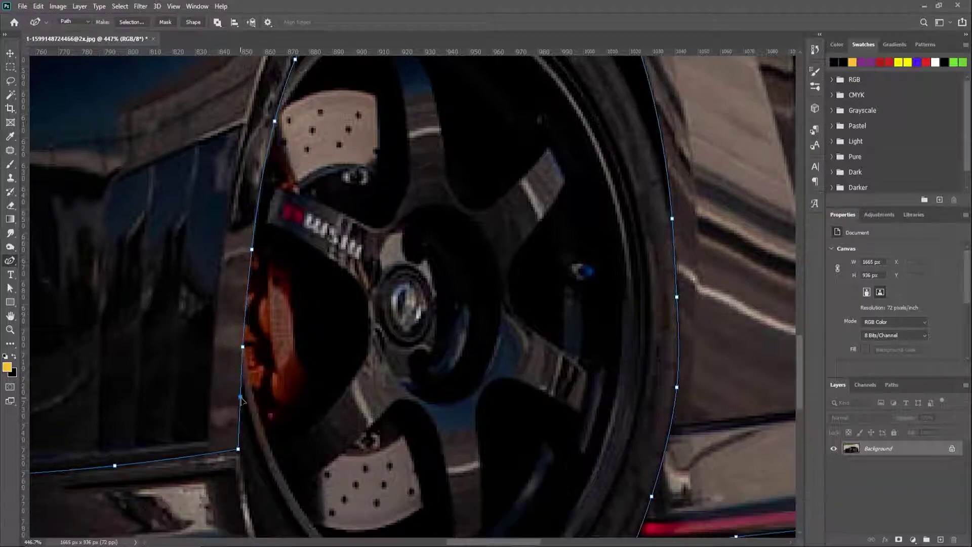
Convert the closed body path into a new anti-aliased selection with a feather radius of 0 pixels
scroll(243, 380, down, 8)
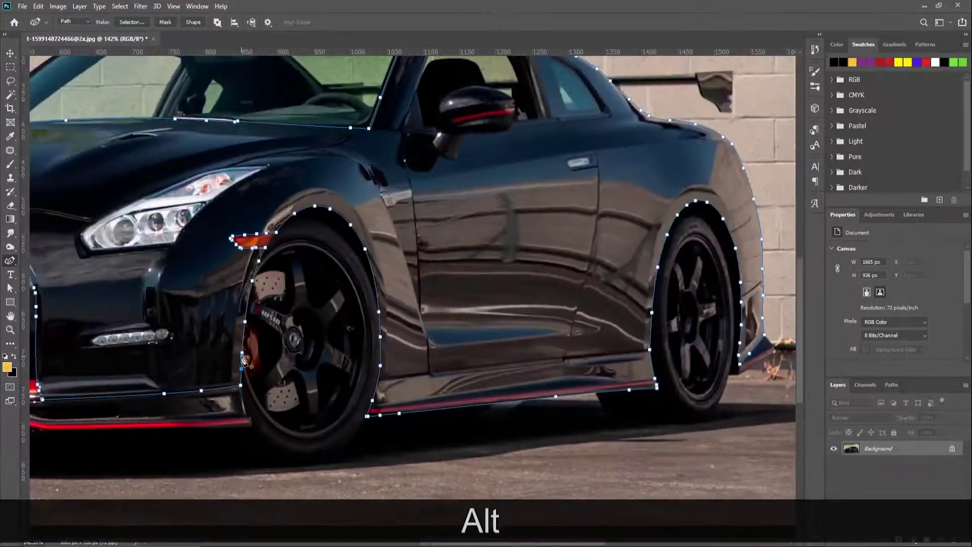
scroll(244, 361, down, 2)
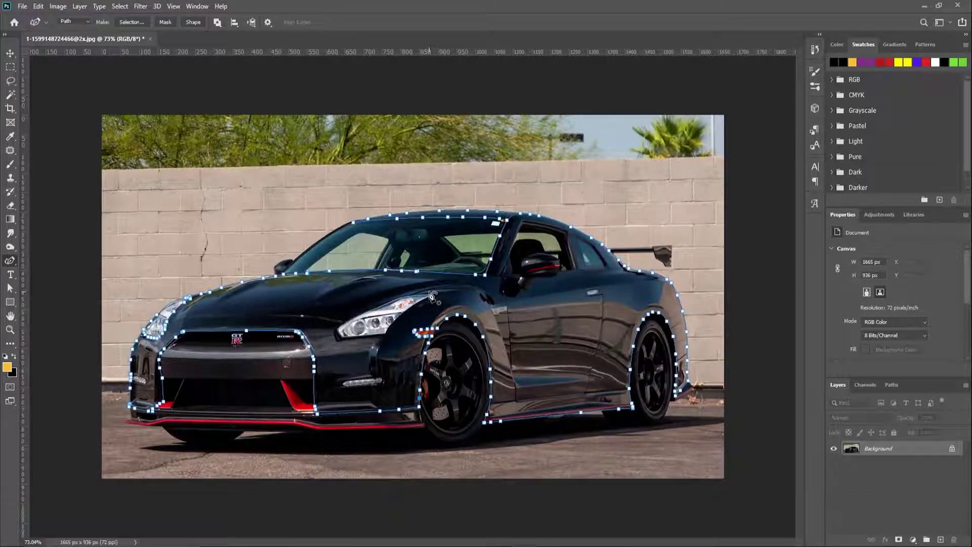
right_click(276, 333)
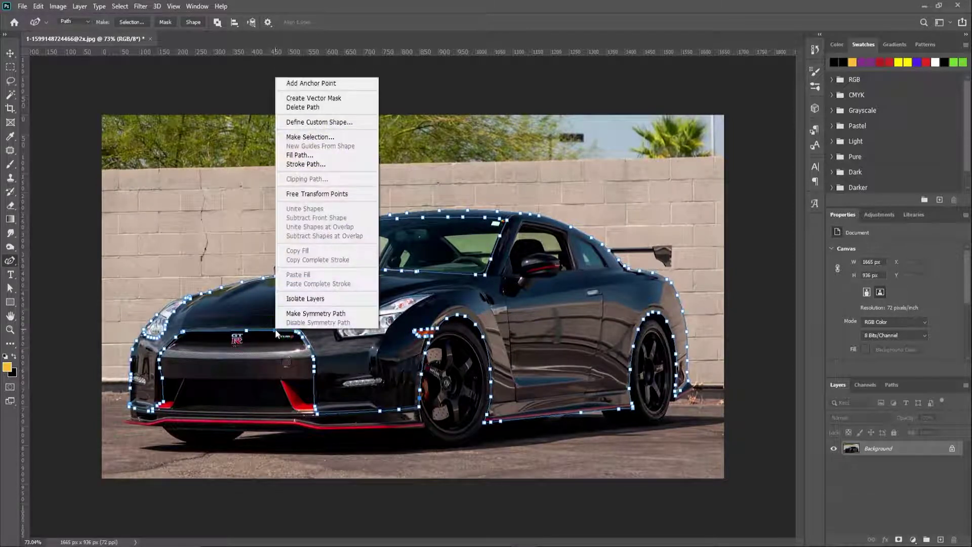
click(309, 137)
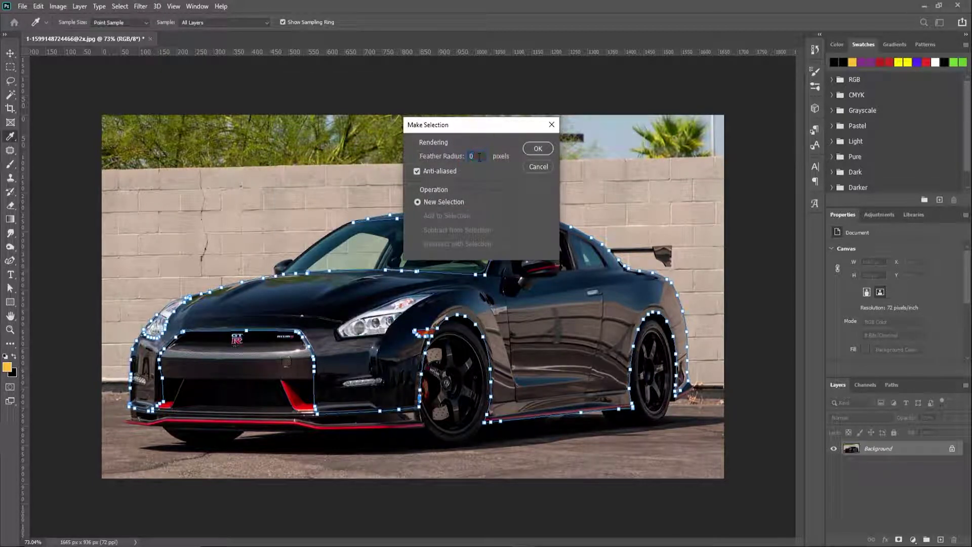
text(0)
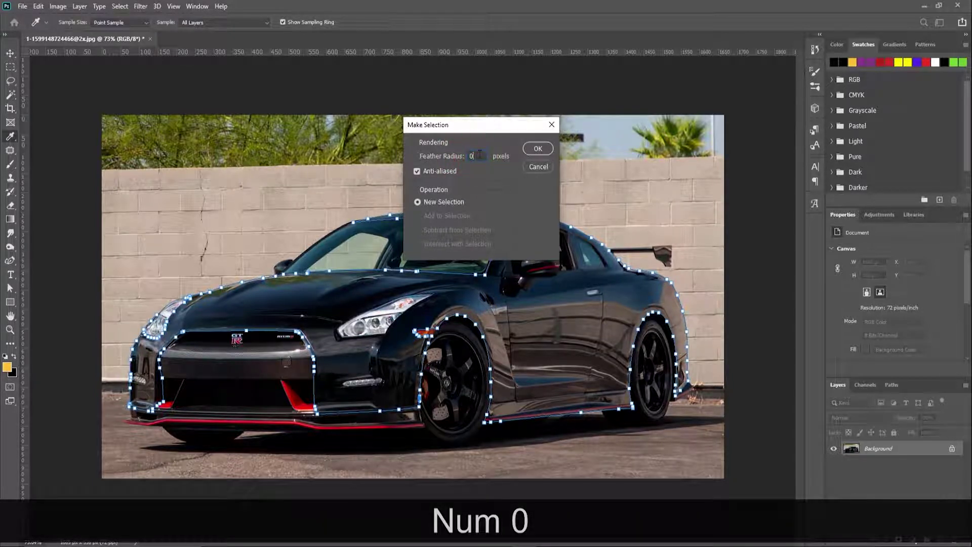
click(535, 149)
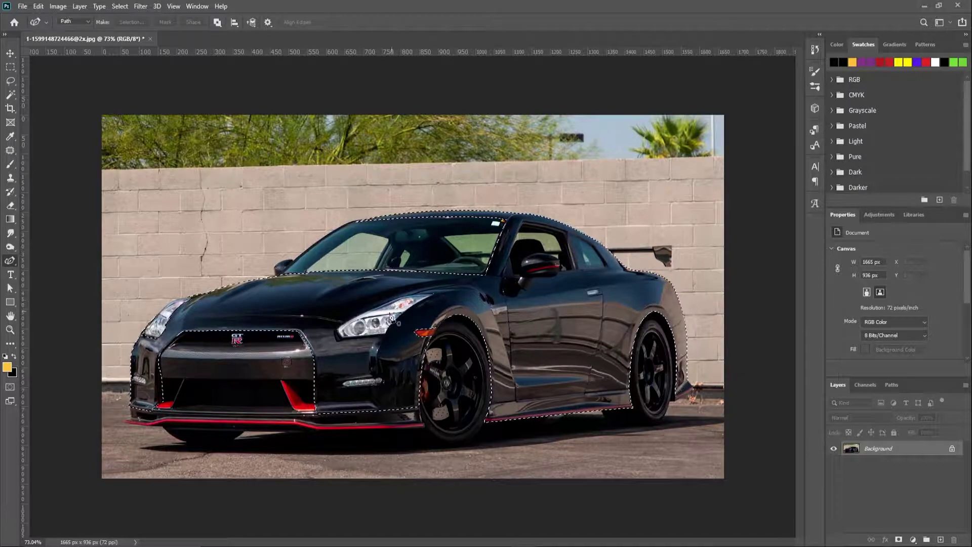
Start a path at the rear tip of the headlight beside the front wheel and trace its lower edge to the front lower corner
alt+scroll(391, 318, up, 5)
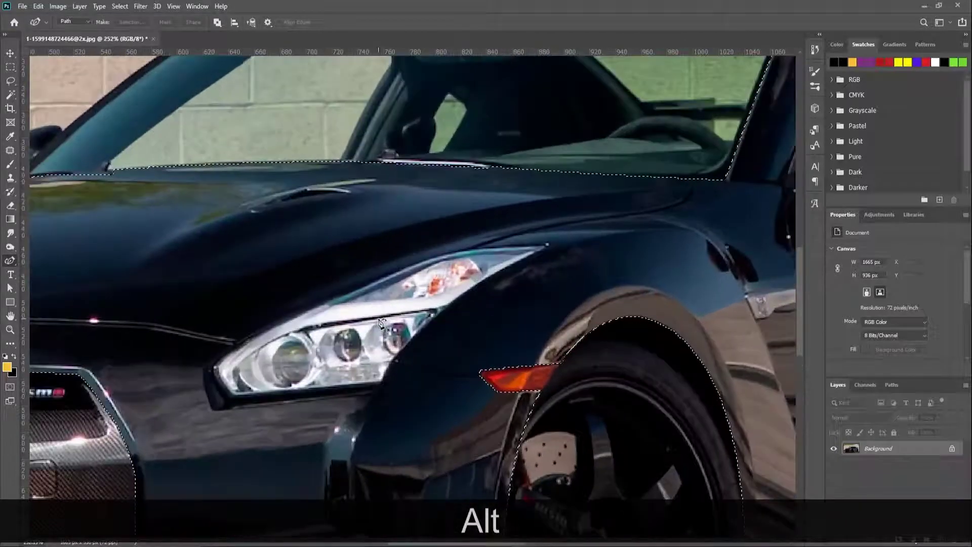
alt+scroll(381, 323, up, 2)
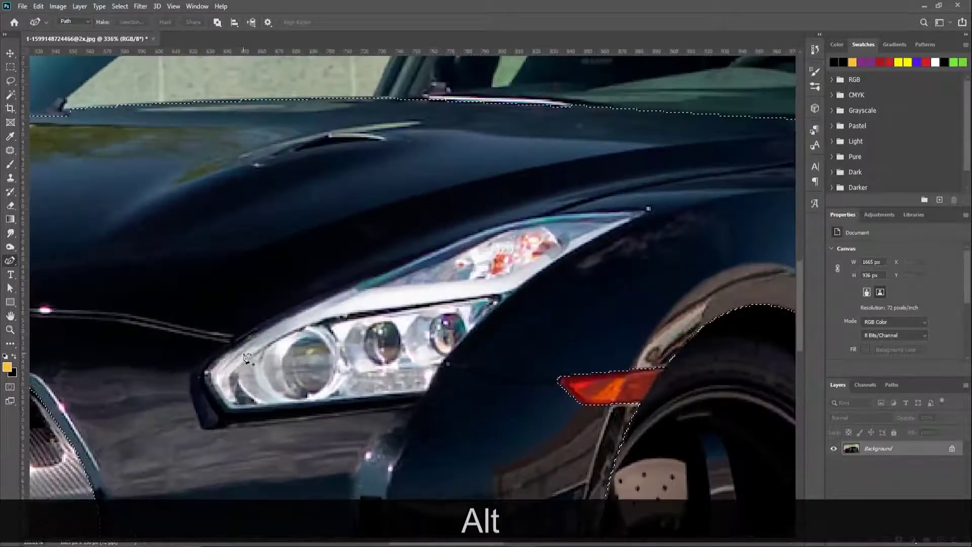
click(648, 209)
click(603, 235)
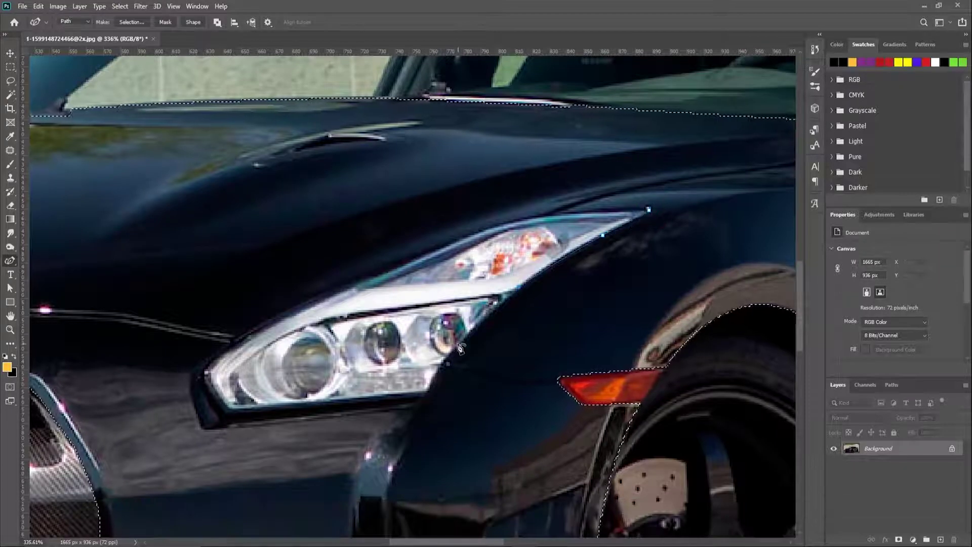
click(459, 344)
click(434, 372)
alt+click(427, 391)
click(229, 410)
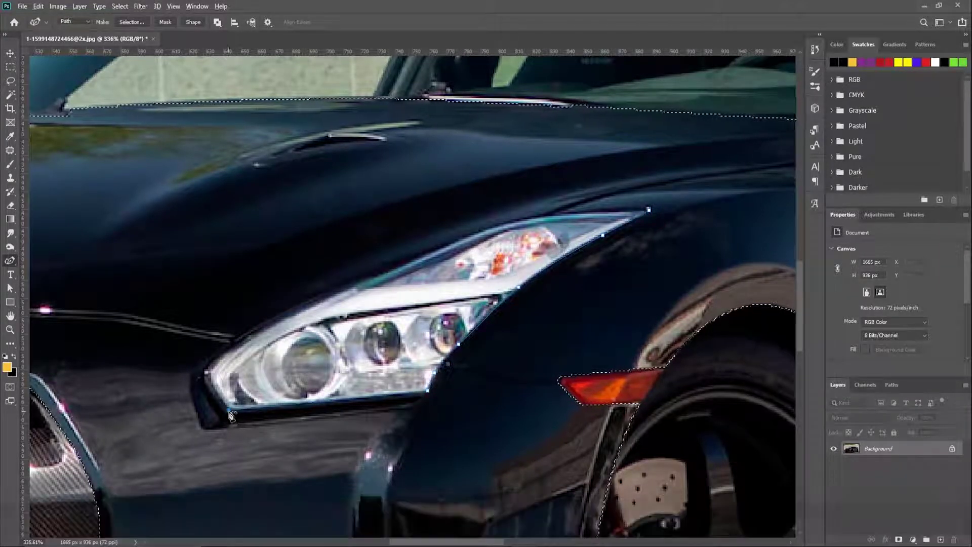
Adjust the headlight's front lower corner and trace the path around its front end and back along the upper edge
alt+scroll(231, 415, up, 2)
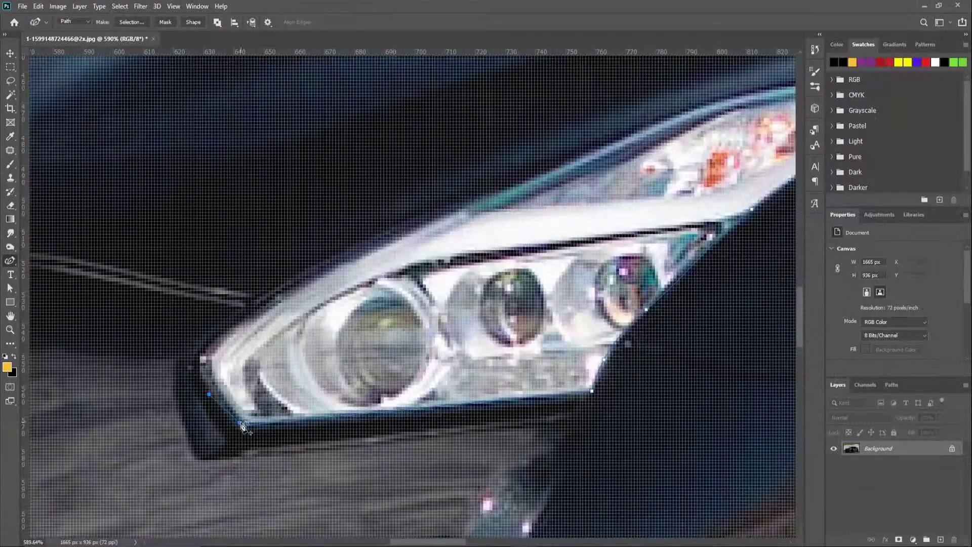
drag(242, 423, 238, 428)
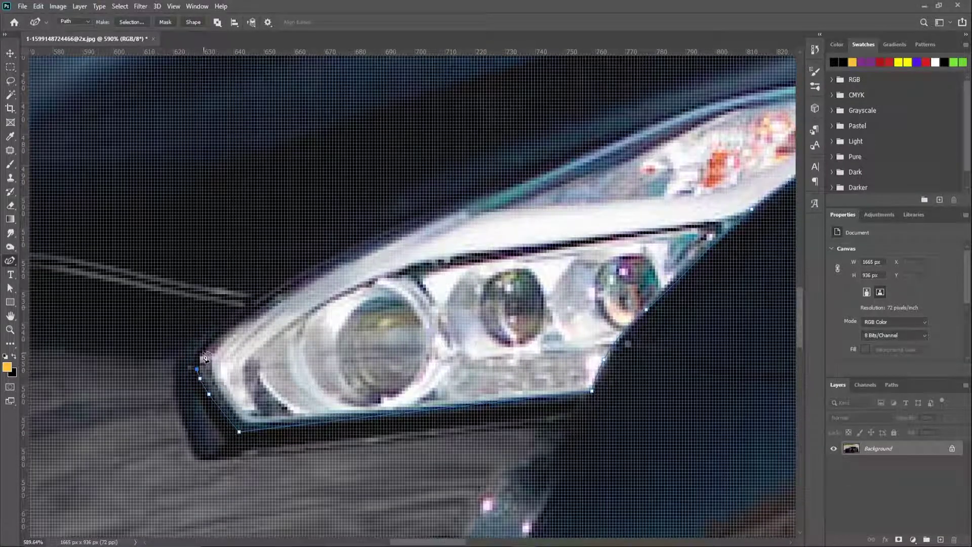
click(694, 109)
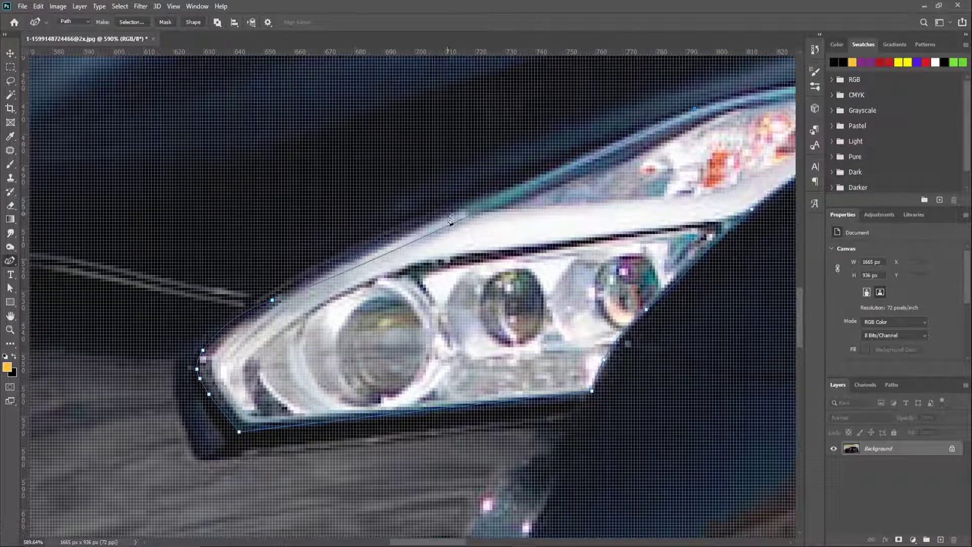
click(439, 217)
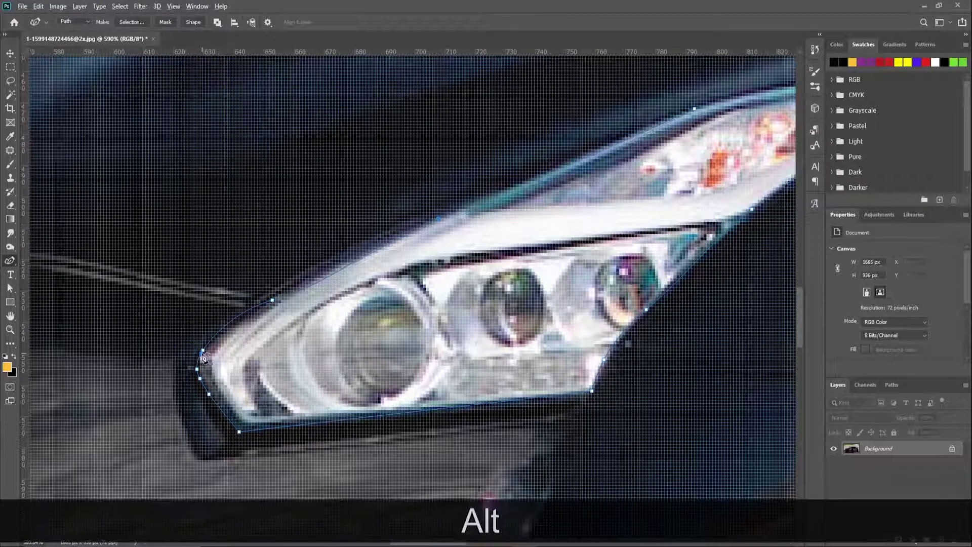
click(556, 170)
click(366, 251)
Finish tracing the headlight's upper edge to the rear tip and close the path there
alt+scroll(218, 299, down, 2)
alt+scroll(601, 169, up, 3)
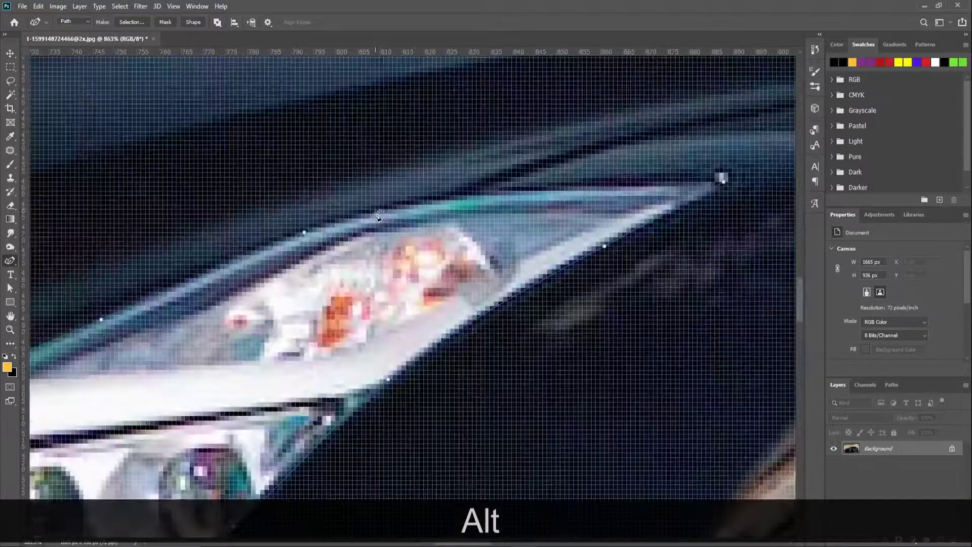
click(446, 201)
click(724, 182)
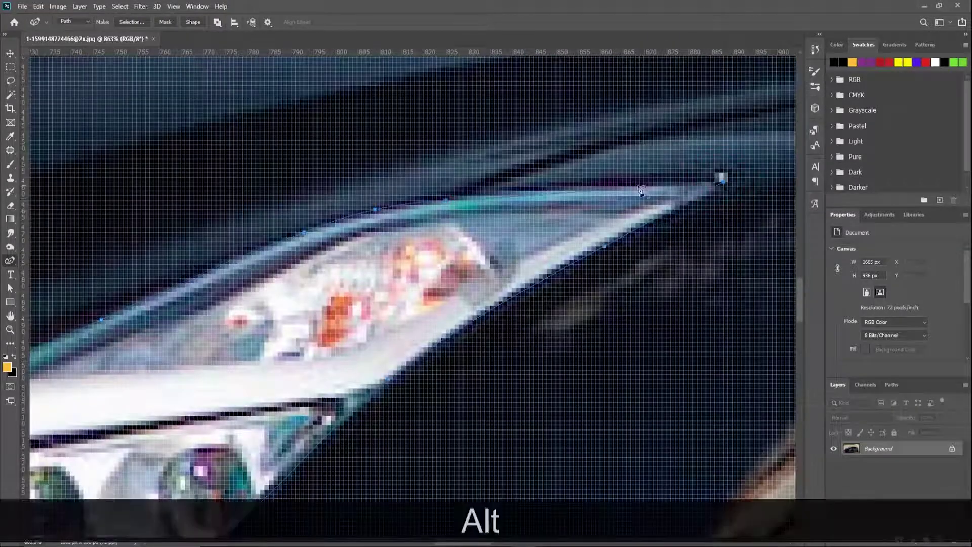
click(531, 189)
alt+scroll(557, 193, down, 6)
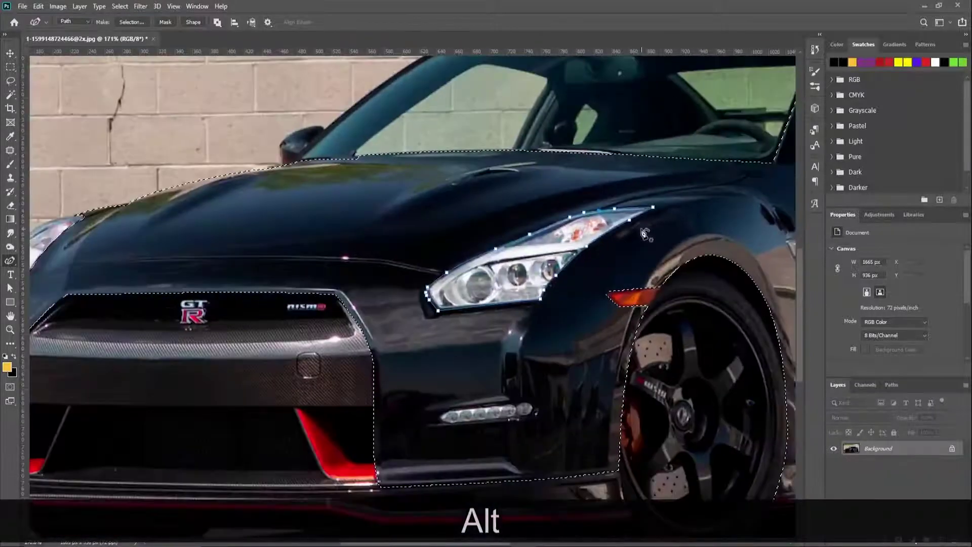
Subtract the headlight path from the body selection with a feather radius of 0 pixels
right_click(481, 258)
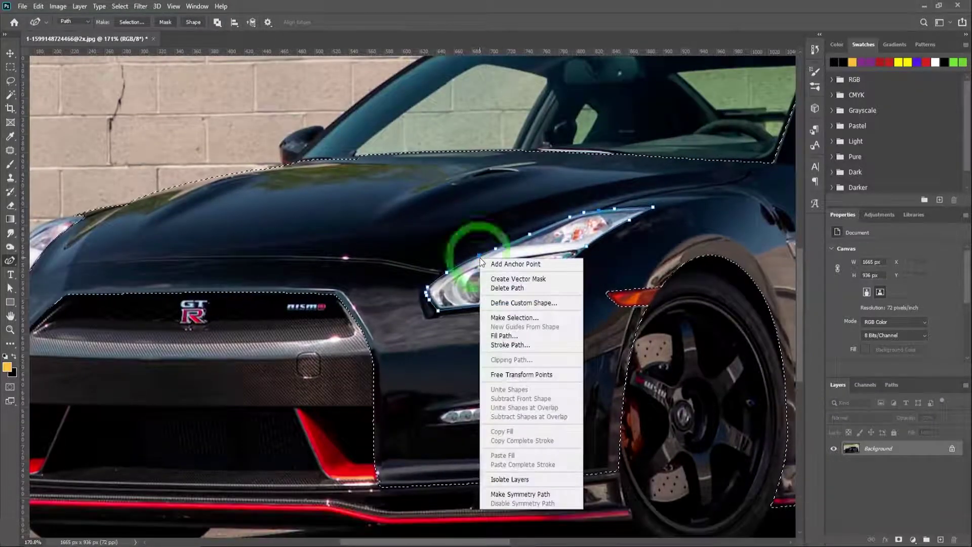
click(509, 318)
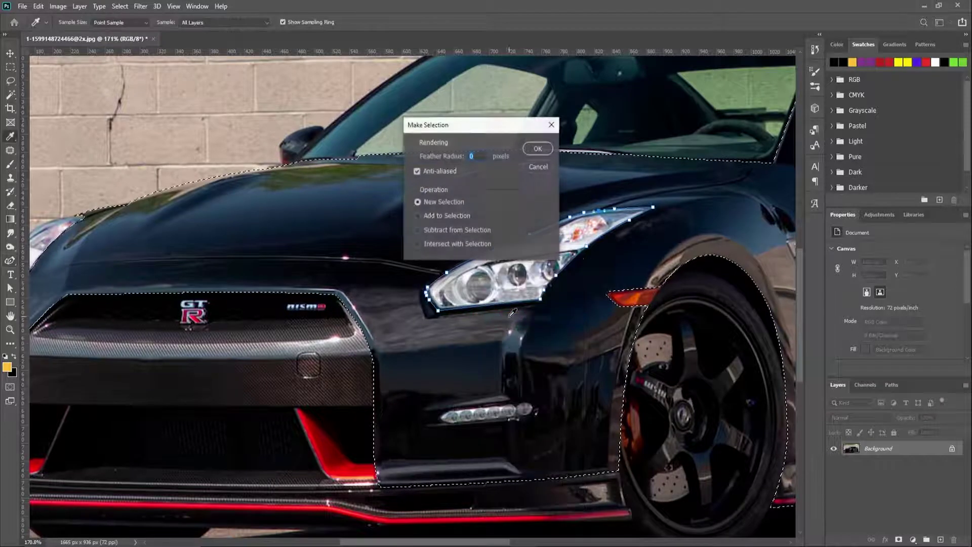
click(419, 230)
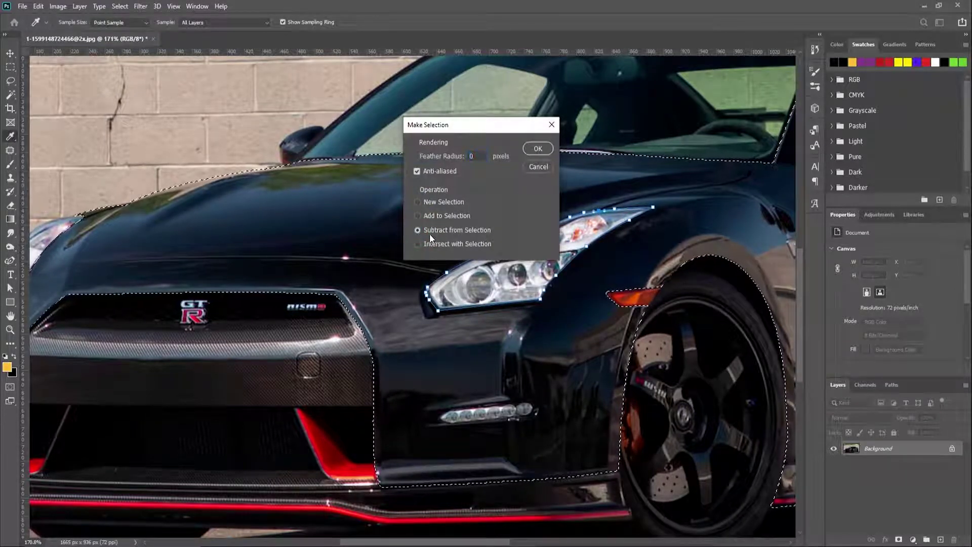
click(538, 149)
scroll(538, 266, down, 3)
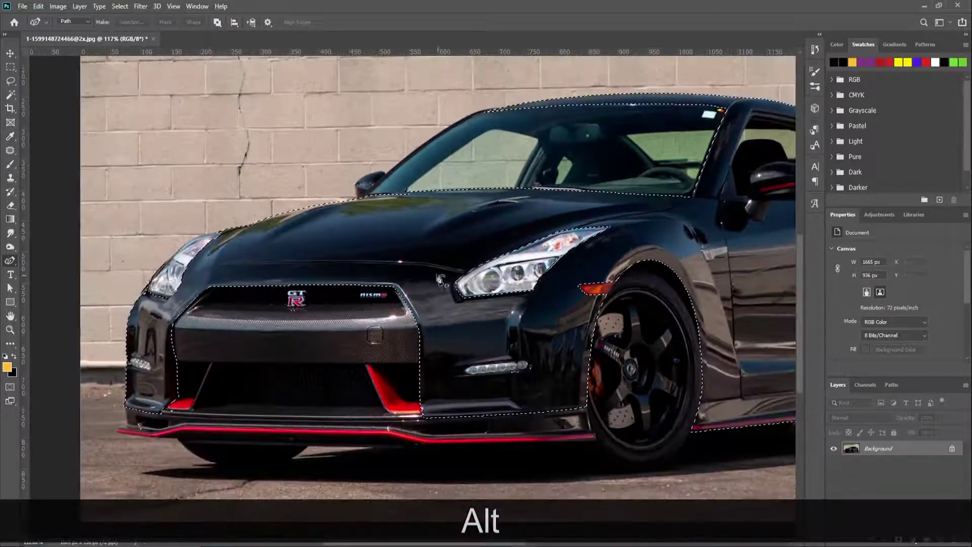
Start a path at the inner tip of the bumper's LED strip below the headlight and trace its upper edge around the round end lamp
scroll(157, 265, up, 3)
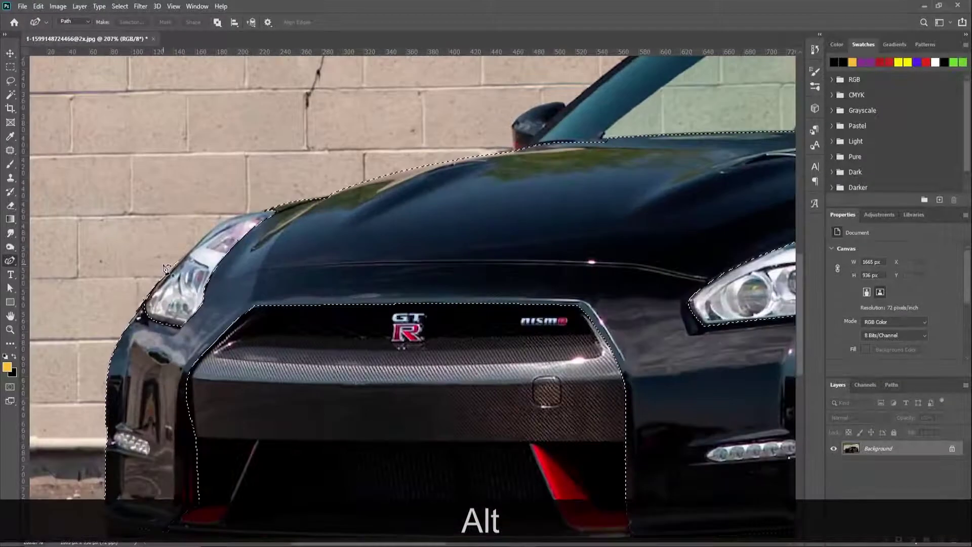
scroll(162, 289, down, 3)
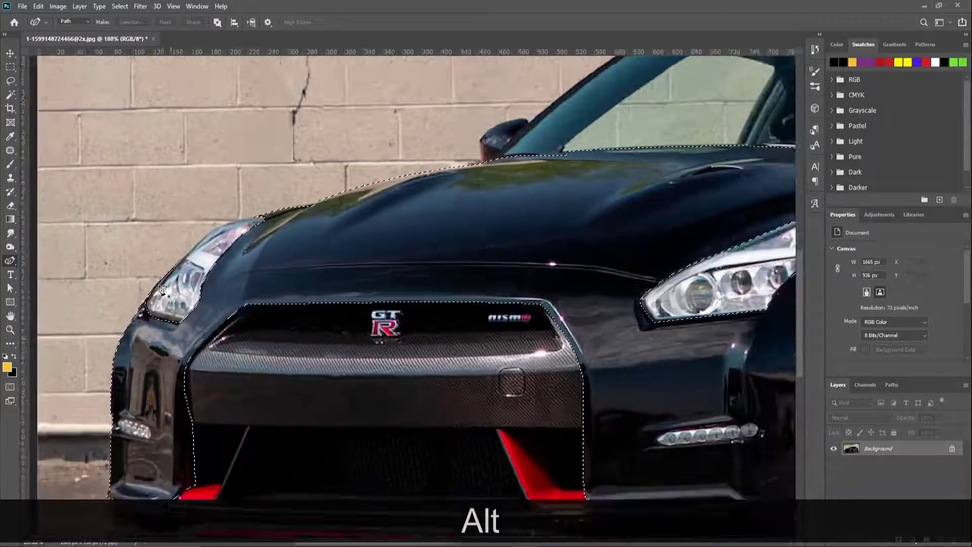
scroll(590, 403, up, 5)
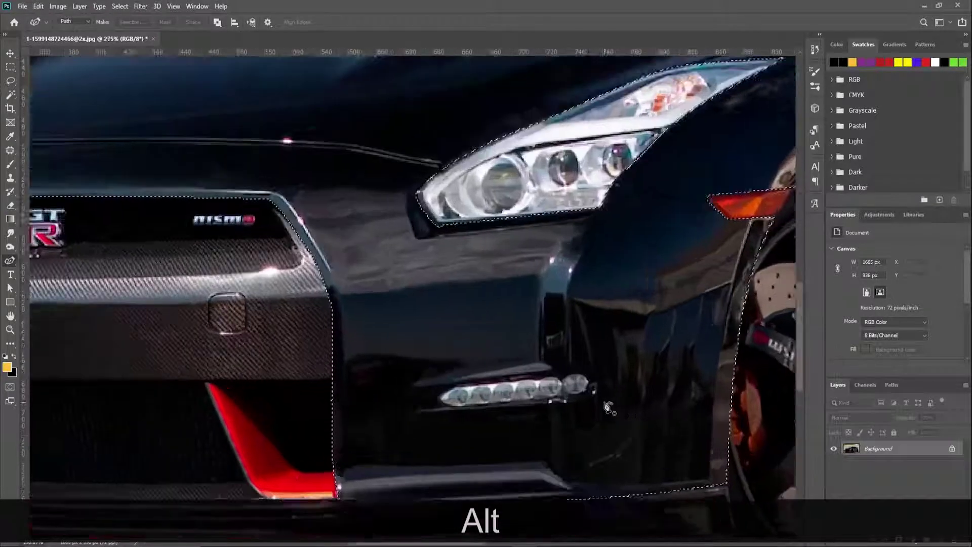
click(344, 400)
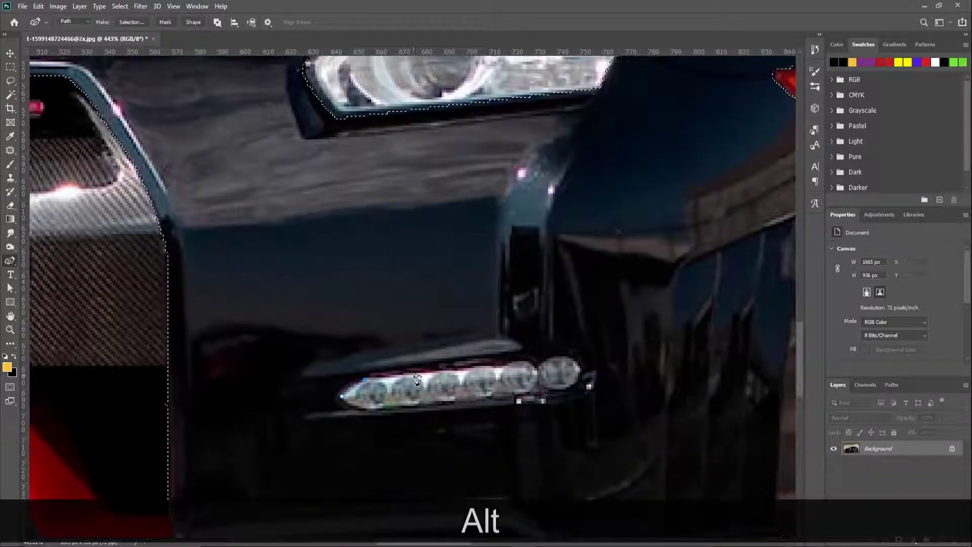
scroll(526, 363, up, 3)
click(525, 363)
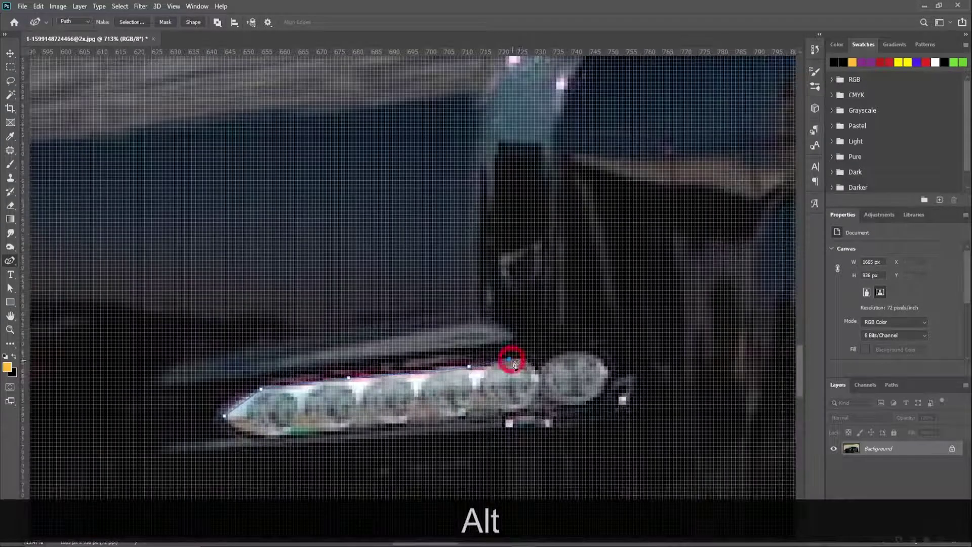
key(ctrl+z)
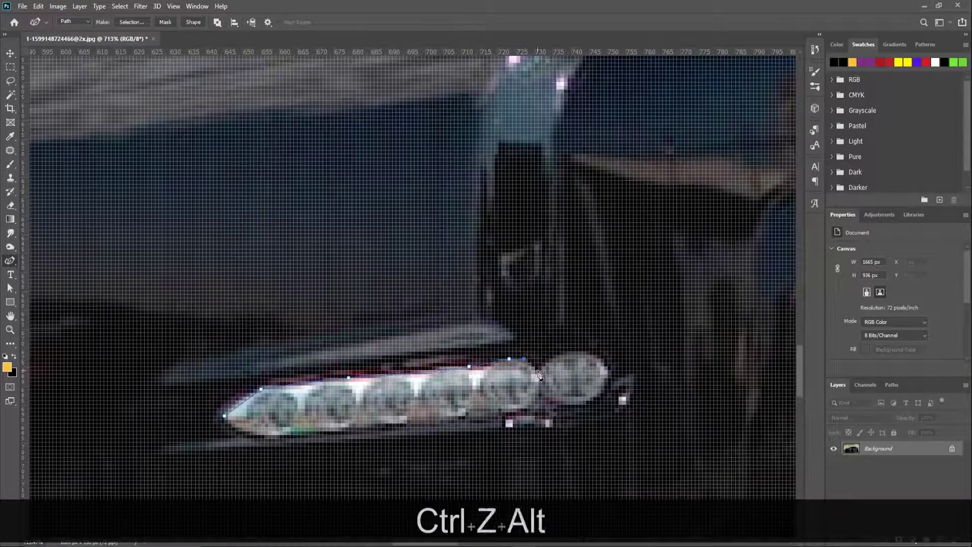
alt+click(538, 370)
click(594, 356)
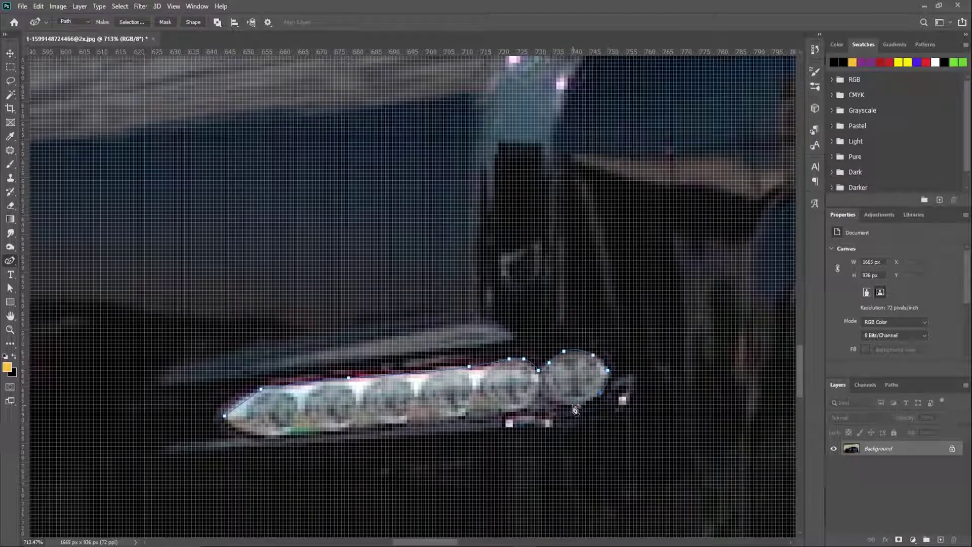
Trace the LED strip's lower edge back from the round lamp and close the path at the inner tip
alt+click(542, 389)
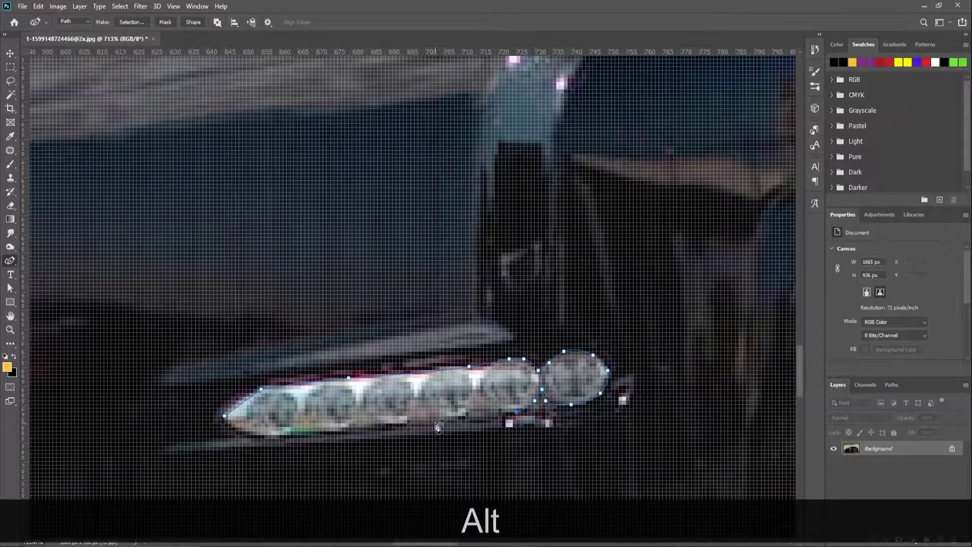
click(437, 423)
click(278, 438)
click(250, 431)
alt+click(224, 416)
alt+click(277, 440)
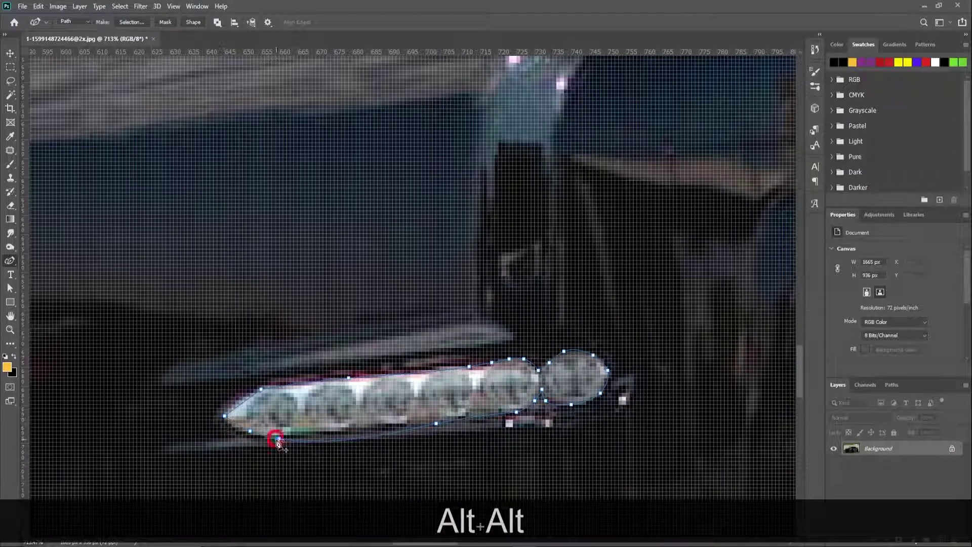
scroll(278, 441, down, 3)
key(ctrl+z)
key(alt)
scroll(405, 436, down, 3)
Subtract the LED strip path below the headlight from the body selection
right_click(396, 410)
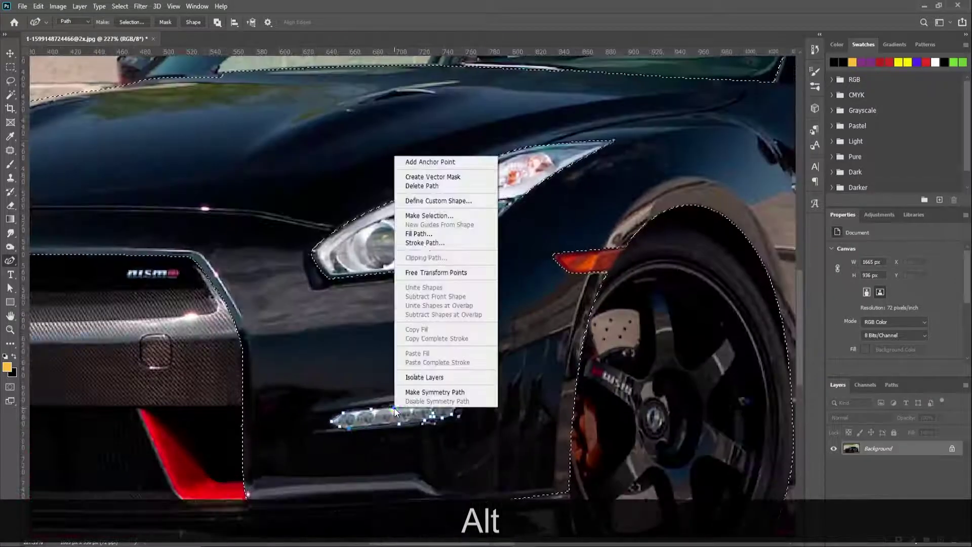
click(429, 216)
click(542, 143)
Trace a closed path around the small LED light on the far side of the front bumper
scroll(415, 345, down, 2)
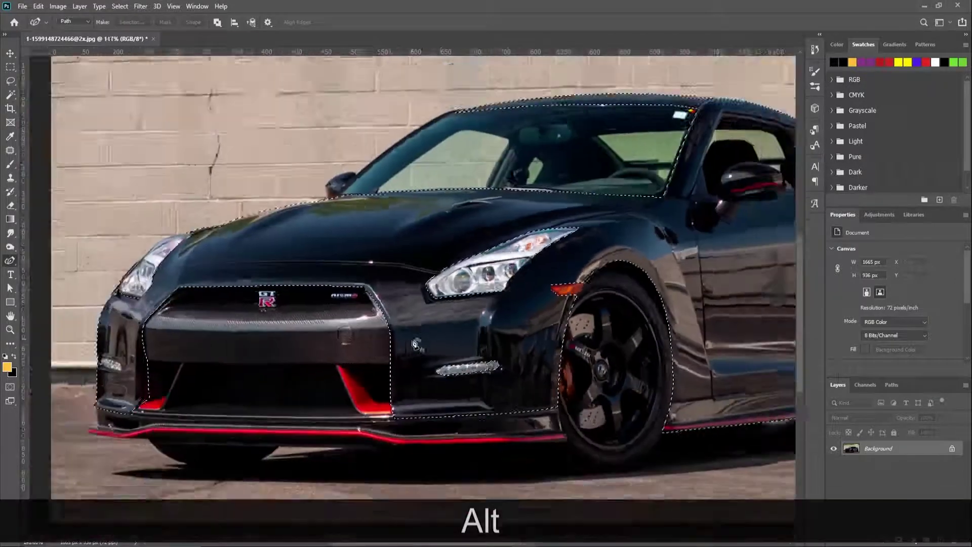
scroll(416, 345, down, 2)
scroll(112, 360, up, 6)
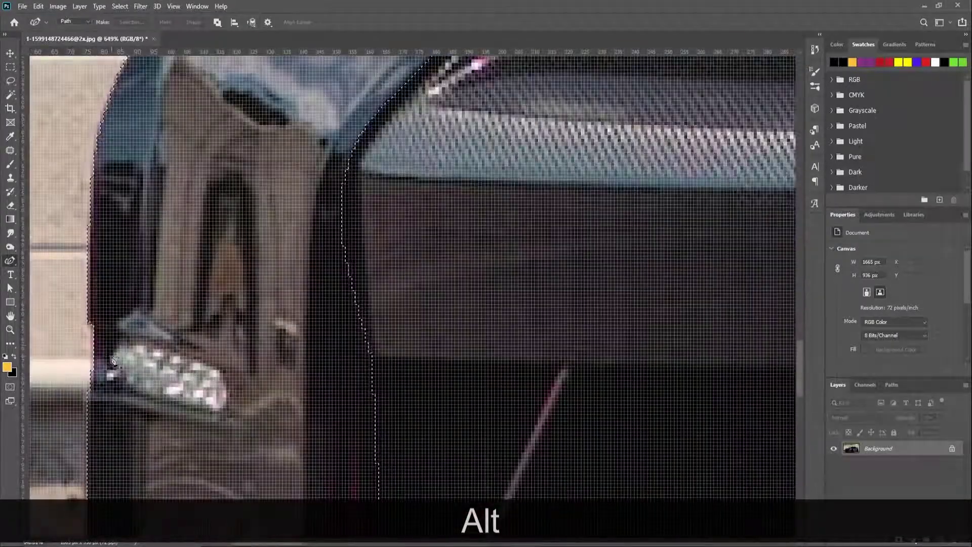
click(110, 356)
click(120, 346)
click(213, 366)
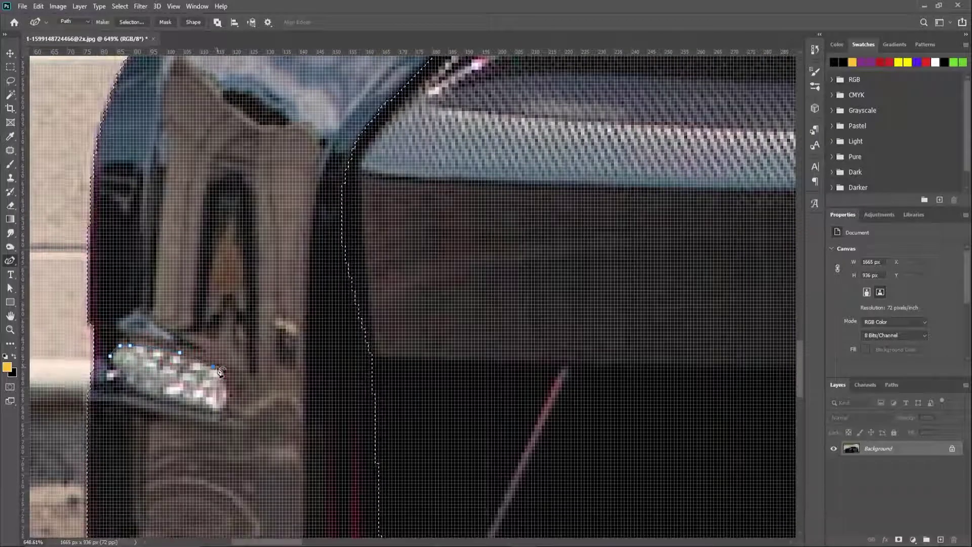
click(223, 374)
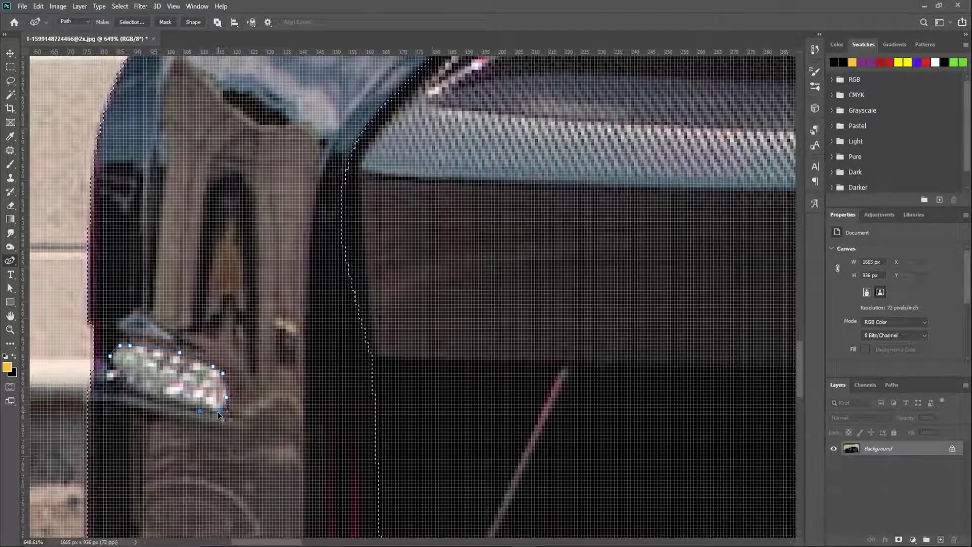
alt+click(202, 411)
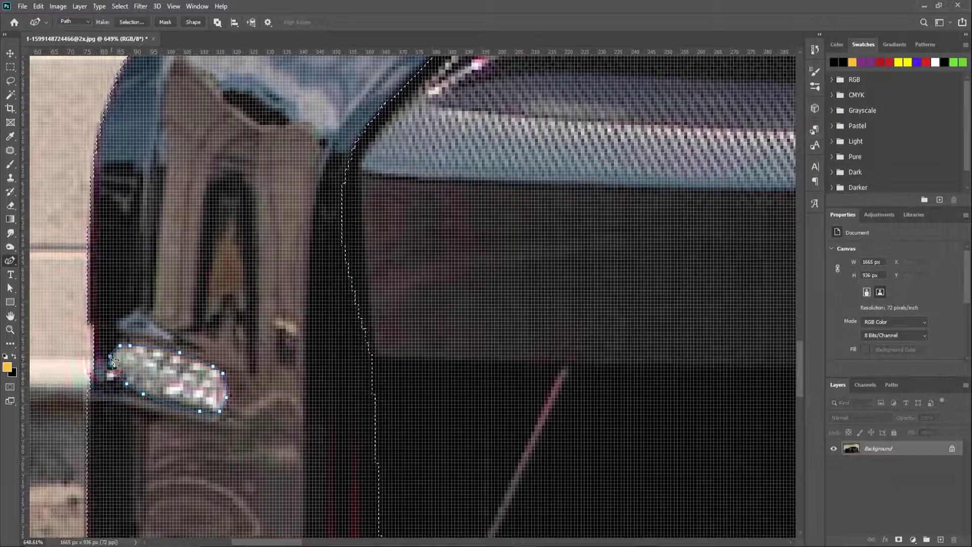
alt+click(173, 401)
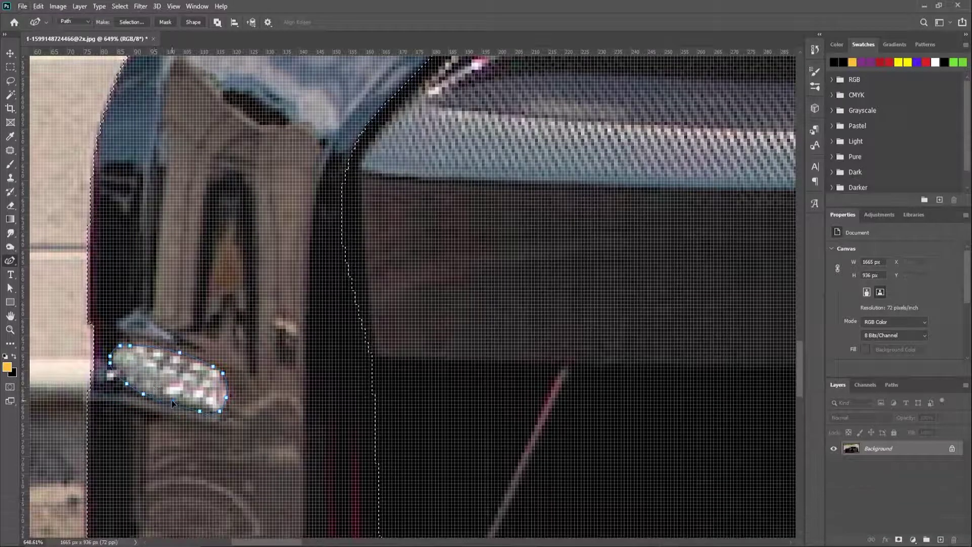
Subtract the far-side LED light path from the body selection
right_click(211, 413)
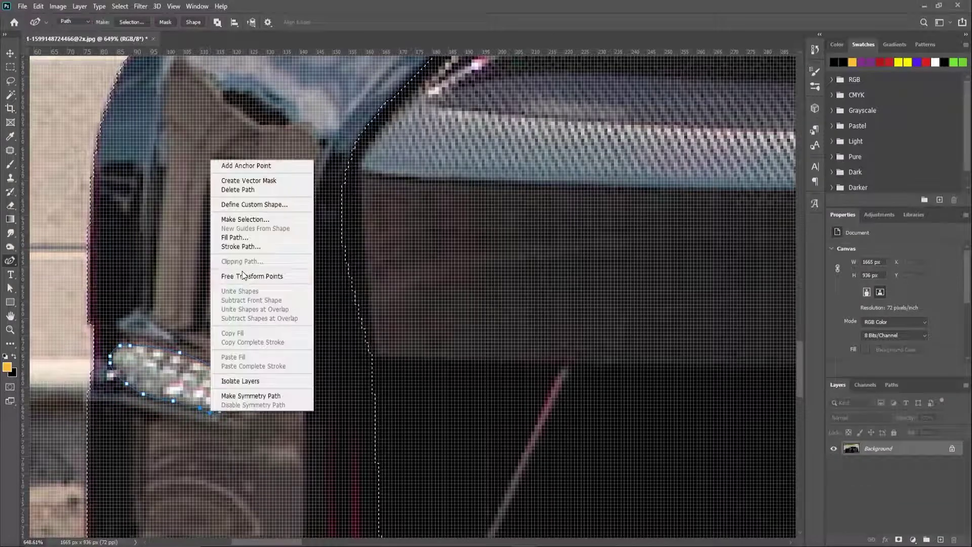
click(251, 219)
click(441, 230)
key(Return)
Start a path at the rear upper corner of the fender's silver trim piece and trace its rear and lower edges to the front lower corner
scroll(152, 302, down, 1)
scroll(151, 303, down, 10)
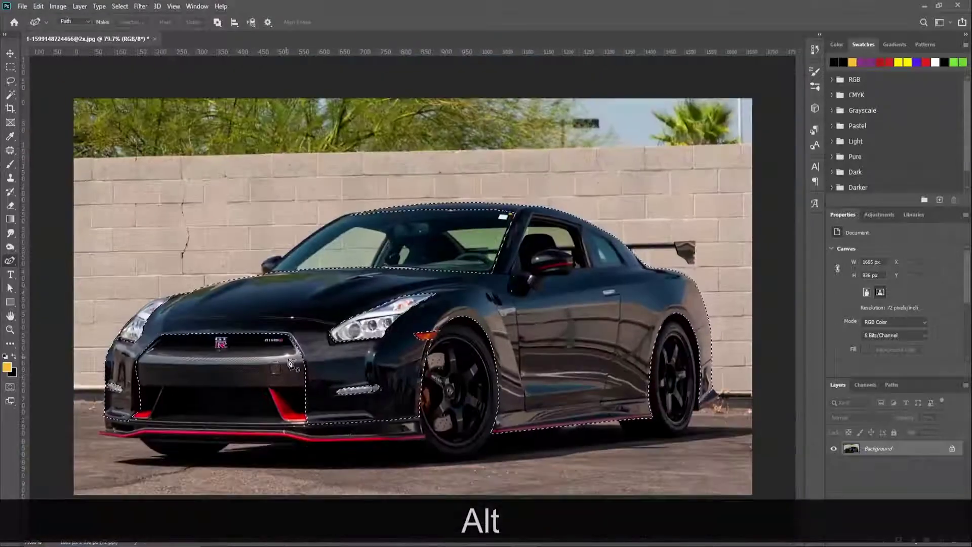
scroll(611, 264, up, 5)
scroll(611, 263, up, 8)
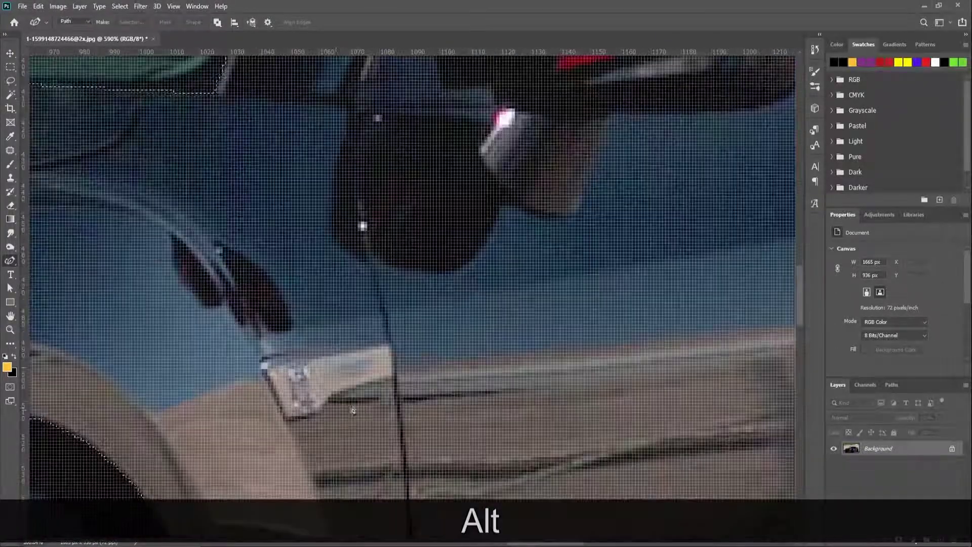
click(391, 341)
click(394, 375)
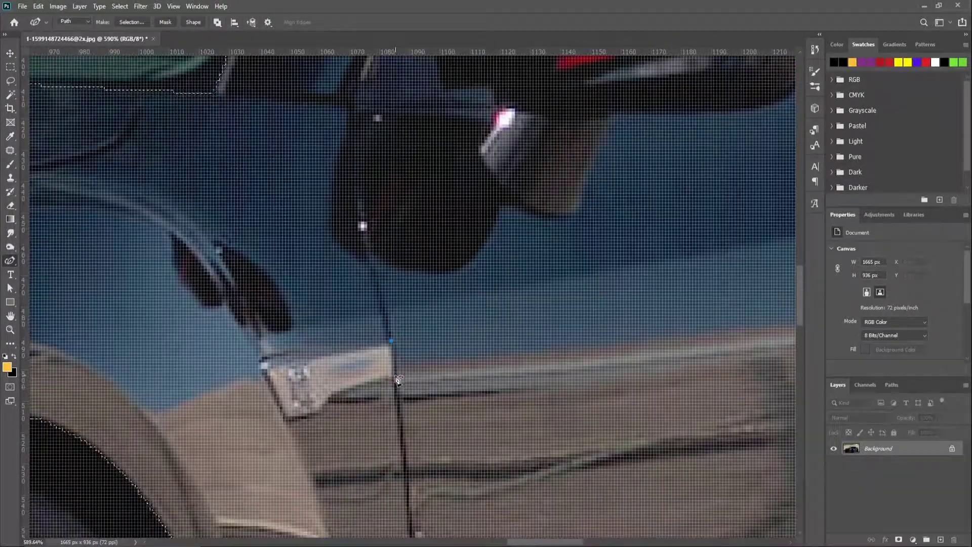
drag(322, 406, 323, 409)
click(315, 413)
alt+click(288, 419)
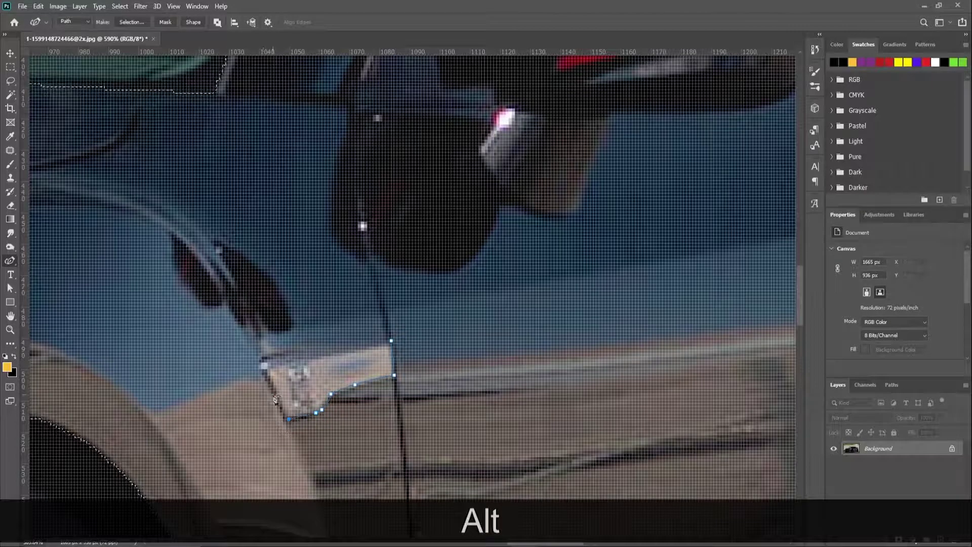
Trace the fender trim's front edge and upper edge, closing the path and refining the upper edge with extra anchor points
alt+click(264, 371)
scroll(264, 370, up, 3)
alt+click(264, 363)
alt+click(273, 359)
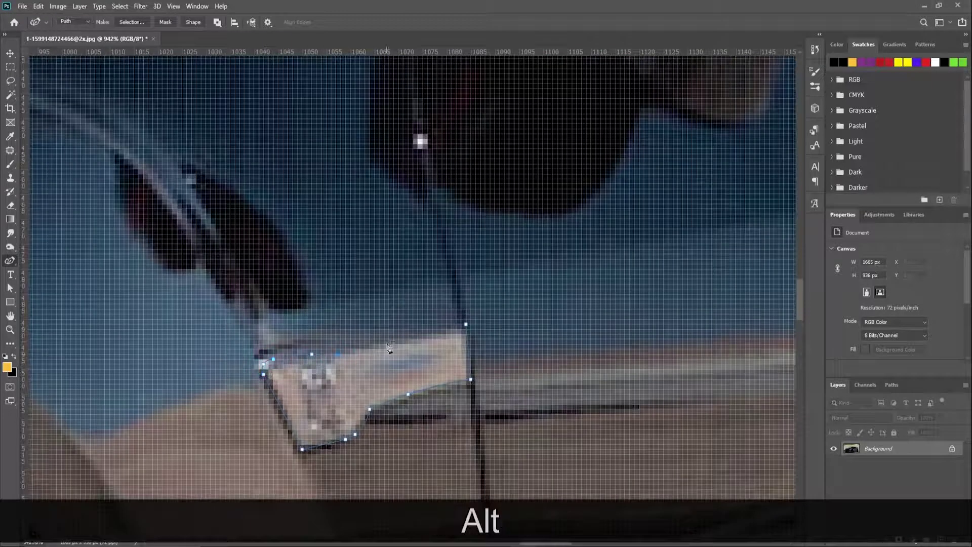
alt+click(389, 339)
alt+click(433, 335)
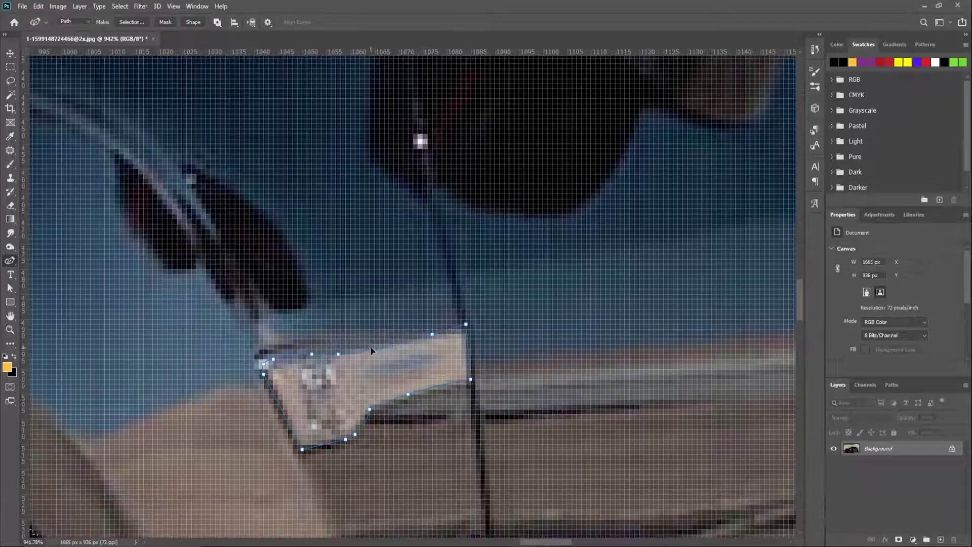
alt+click(367, 349)
Subtract the fender trim path from the body selection with a feather radius of 0 pixels
scroll(341, 353, down, 8)
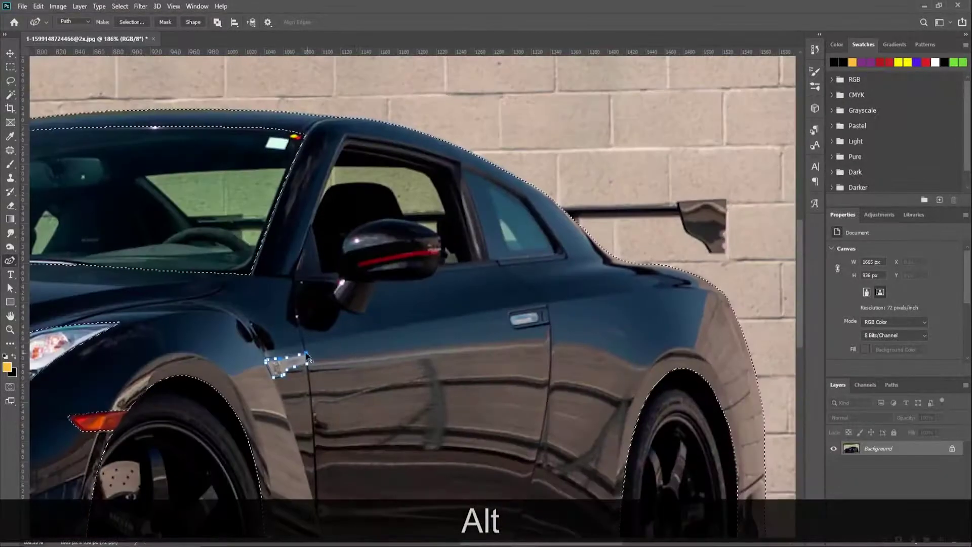
right_click(296, 356)
click(328, 165)
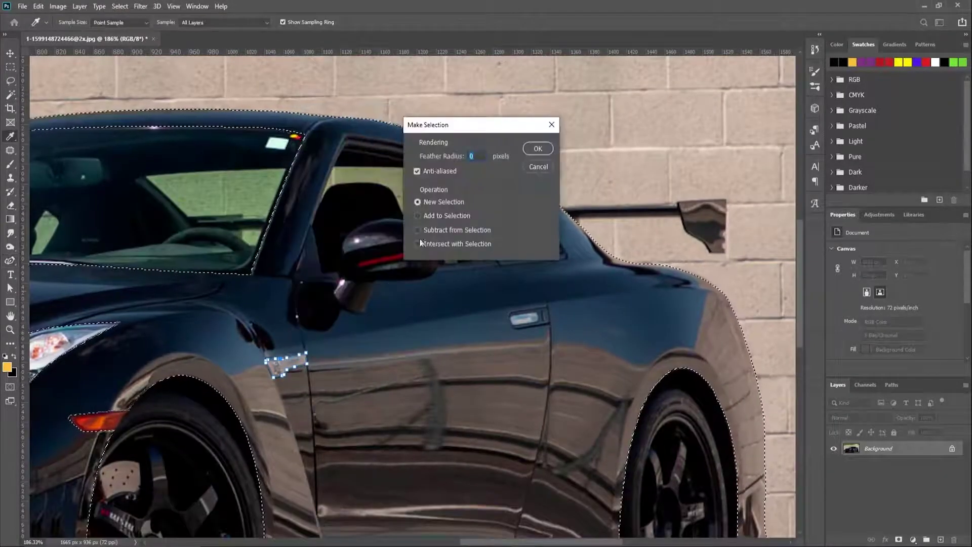
click(421, 230)
key(Return)
Start a path on the bright door handle insert and trace its upper edge and rear end
scroll(550, 314, up, 2)
scroll(552, 318, up, 5)
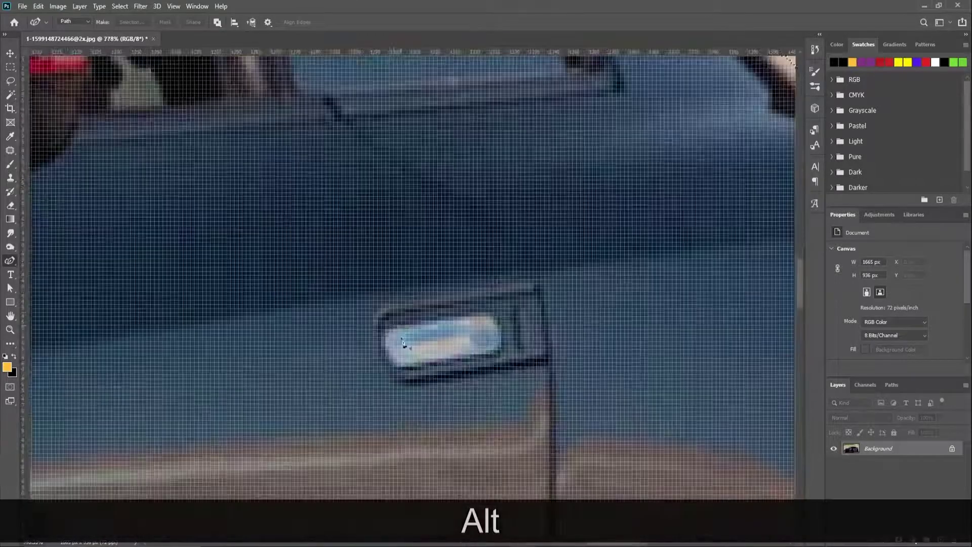
click(469, 313)
click(489, 312)
click(501, 320)
click(500, 346)
click(493, 354)
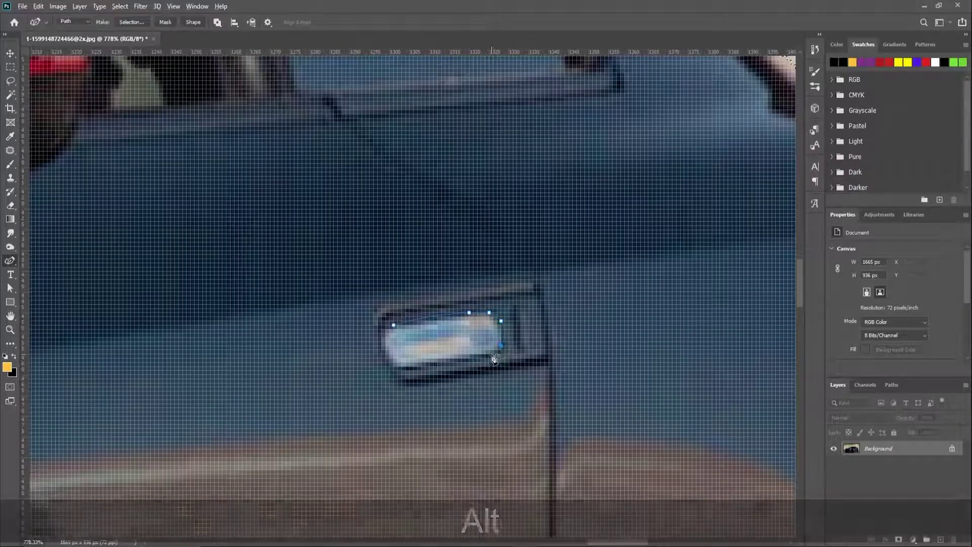
Trace the door handle insert's lower edge and front end, correcting the points and closing the path
alt+click(398, 366)
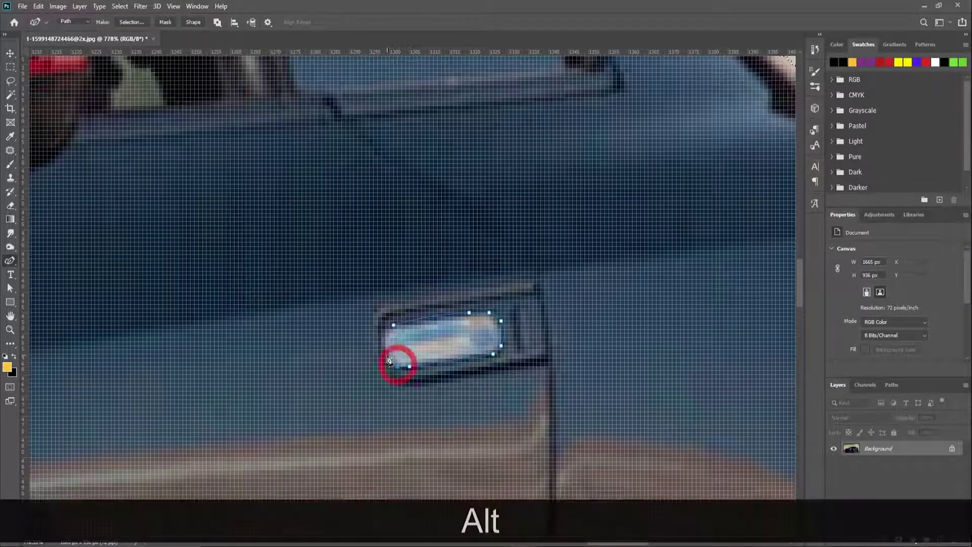
scroll(394, 329, down, 2)
key(ctrl+z)
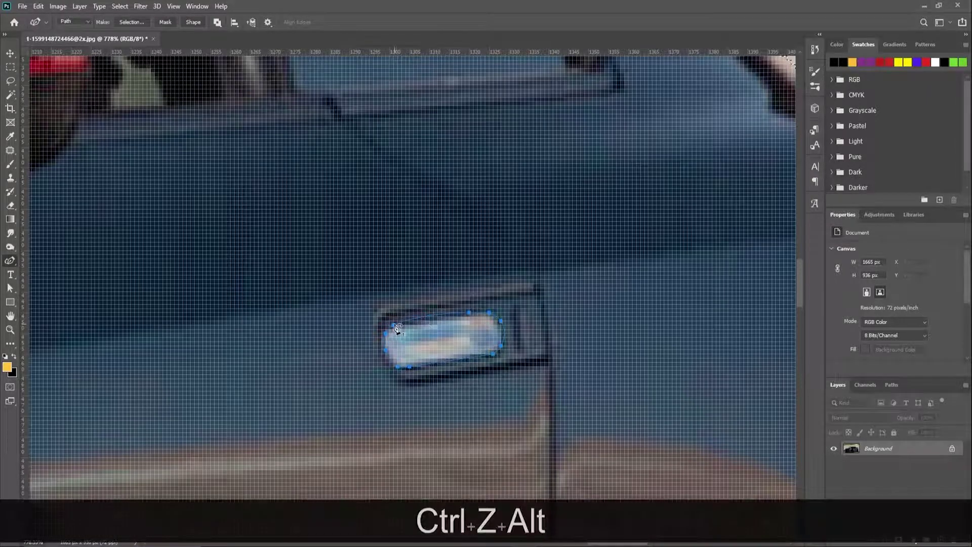
scroll(416, 330, down, 2)
scroll(417, 351, down, 2)
Subtract the door handle path from the body selection
right_click(414, 338)
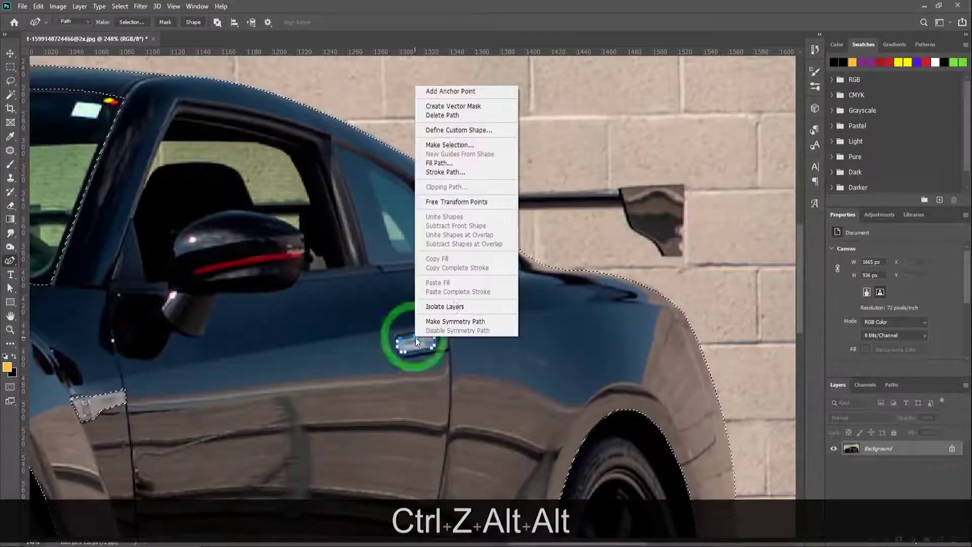
click(445, 144)
click(537, 149)
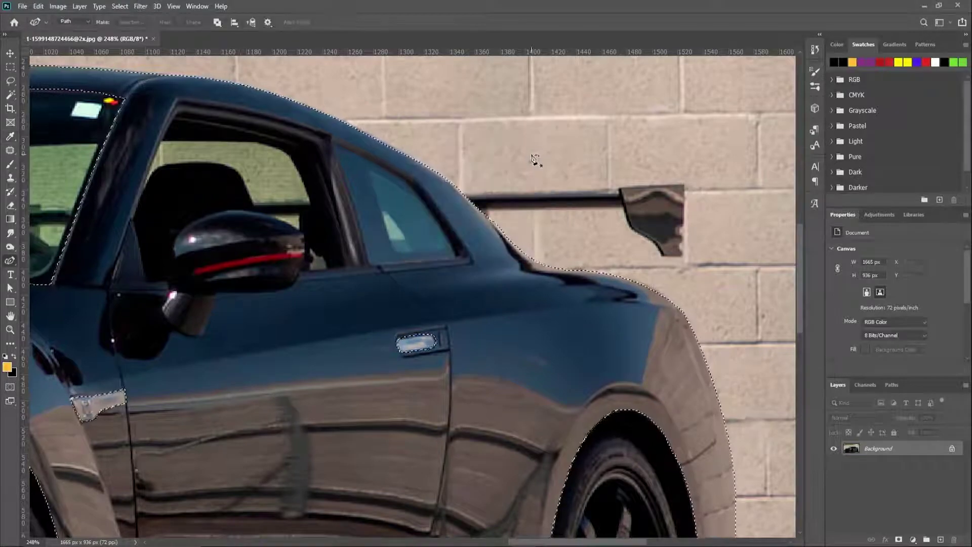
Start a path at the side window's front upper corner and trace the roof edge onto the rear quarter window
scroll(182, 94, up, 3)
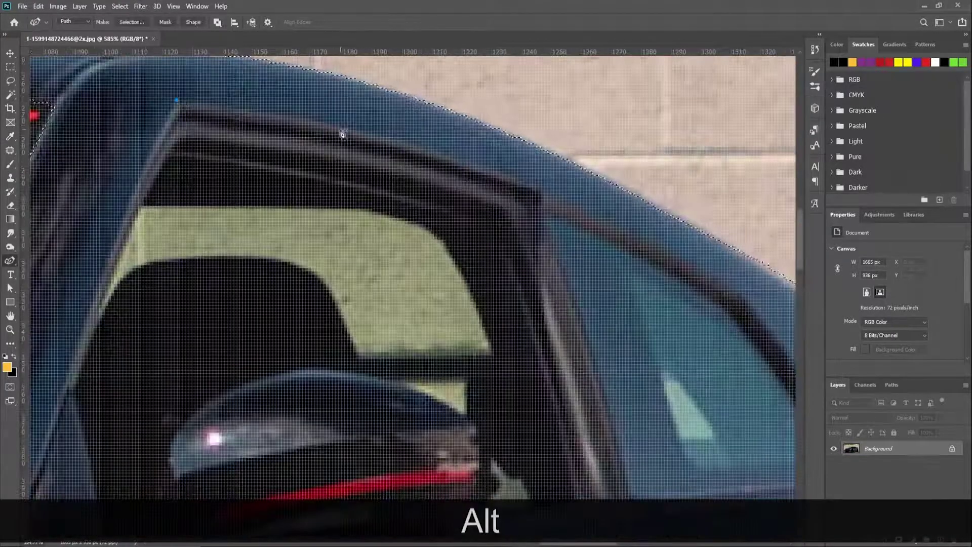
click(544, 192)
click(721, 282)
scroll(721, 283, down, 2)
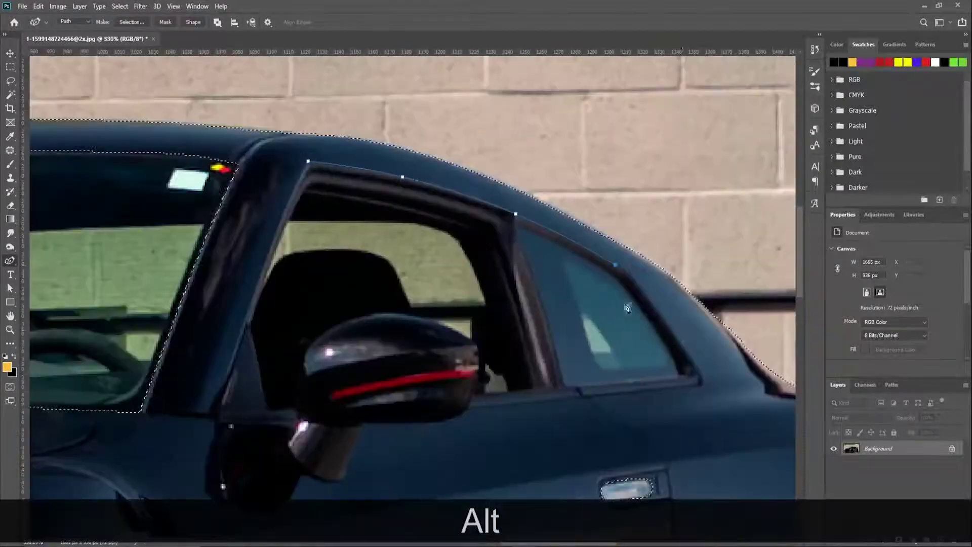
Continue the window path along the rear quarter window's sloping edge down to its rear lower corner
scroll(627, 303, up, 2)
click(585, 226)
click(629, 282)
click(680, 354)
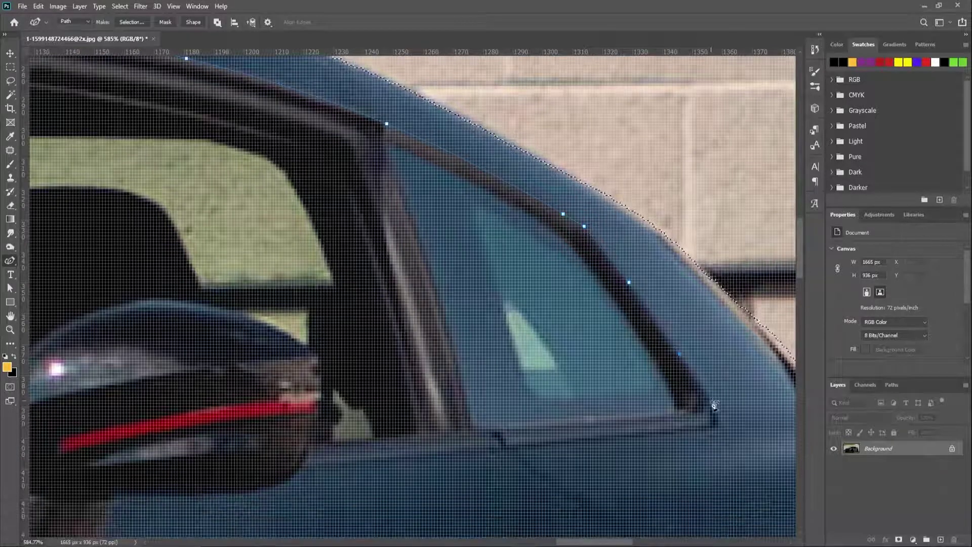
click(713, 406)
click(719, 422)
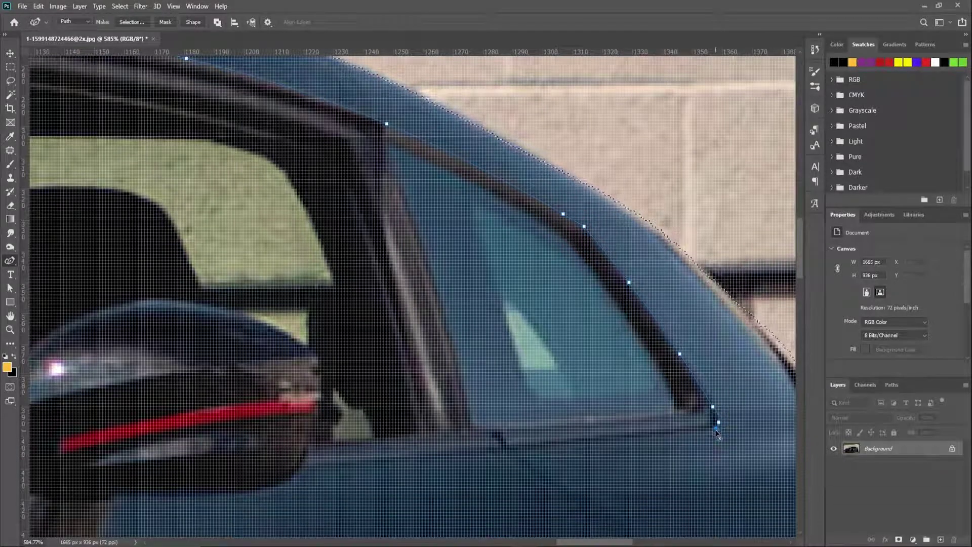
Continue the window path from the rear quarter window's lower corner along the window sill forward to the mirror
alt+click(716, 428)
alt+click(665, 435)
alt+click(516, 447)
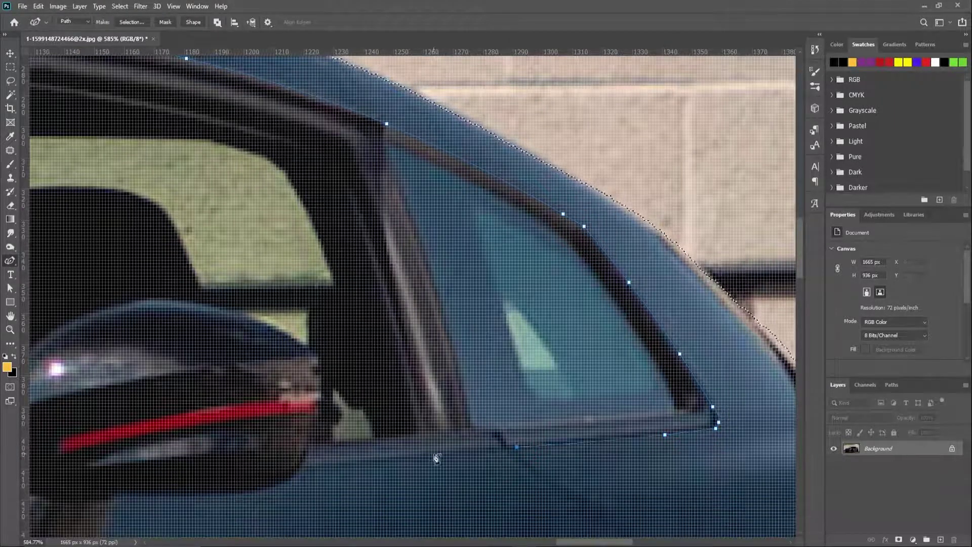
alt+click(384, 460)
scroll(574, 444, down, 5)
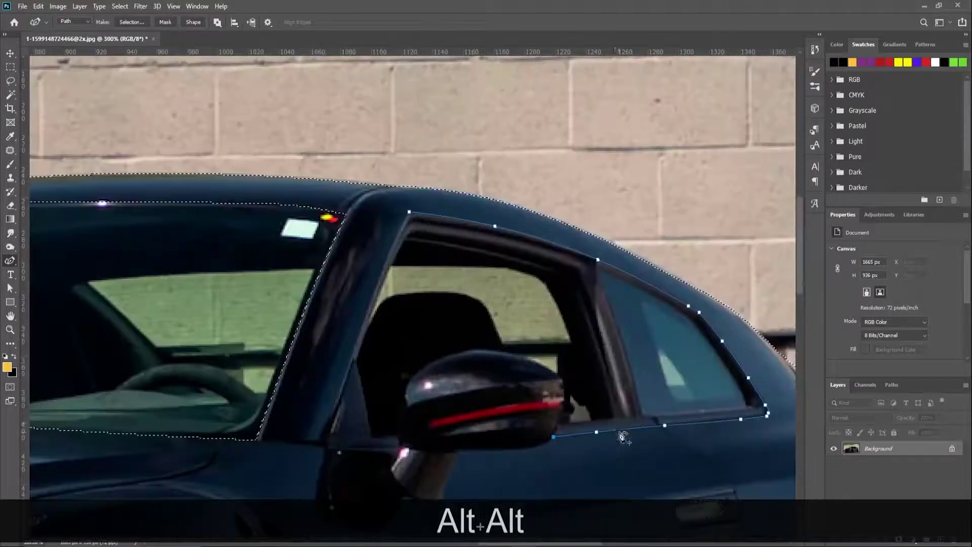
Trace the window path under the side mirror housing and down the rear edge of its stalk
scroll(588, 396, up, 5)
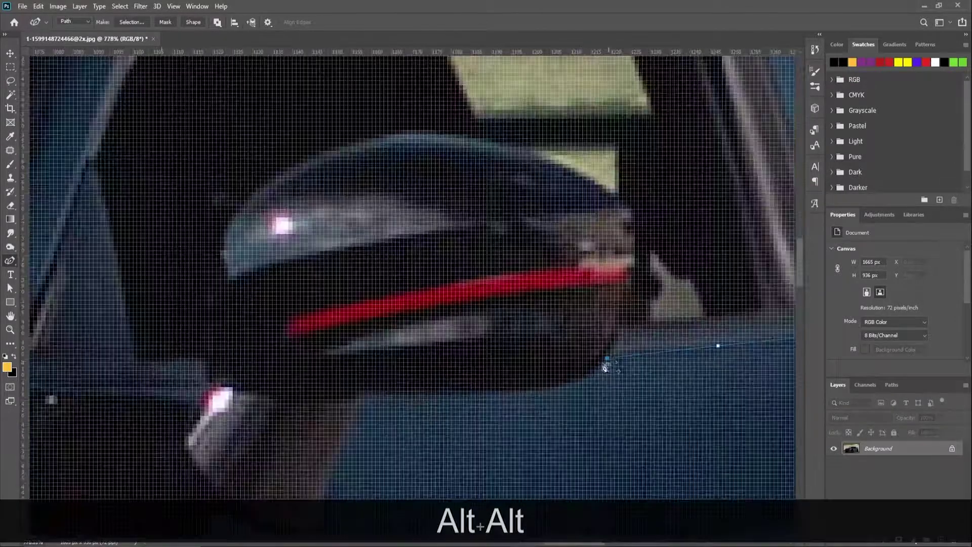
alt+click(364, 391)
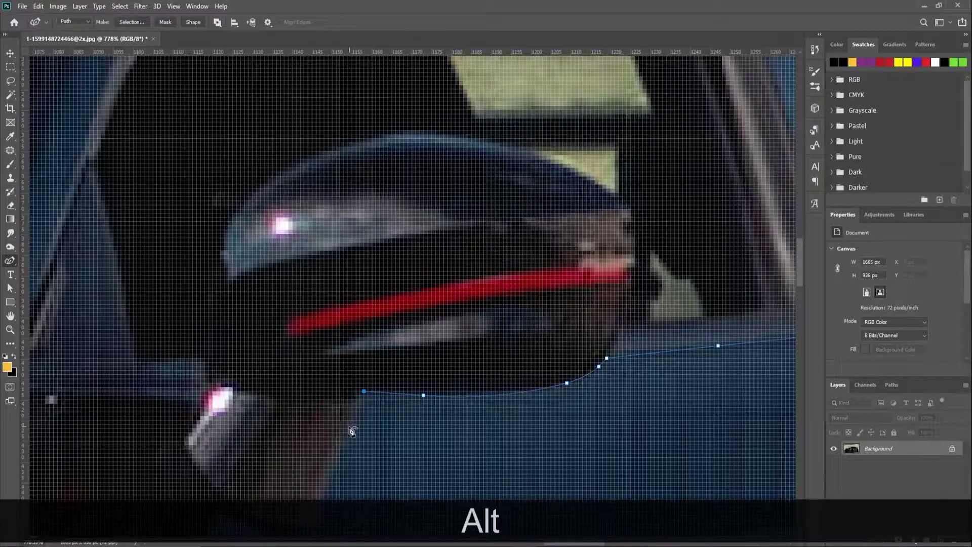
click(348, 429)
scroll(345, 420, down, 3)
click(324, 359)
alt+click(312, 396)
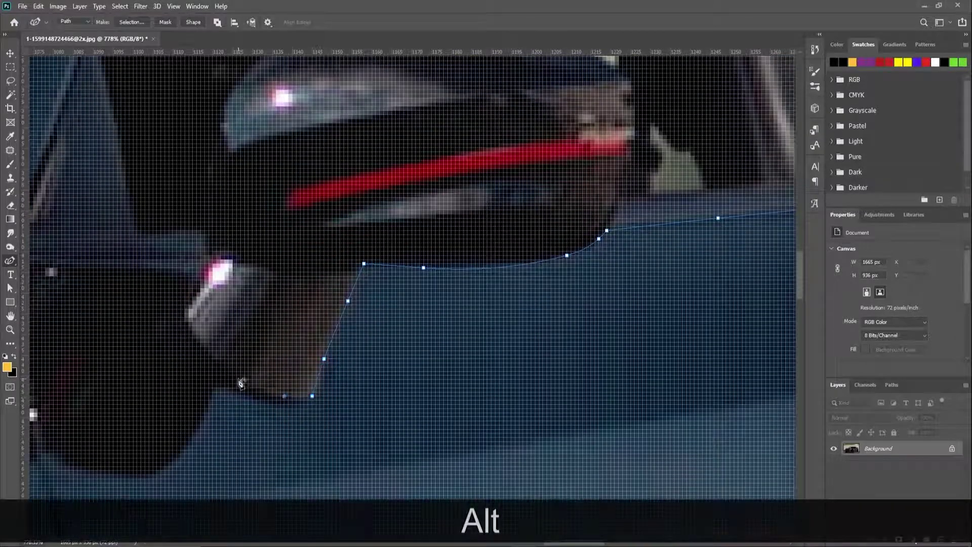
Trace the path around the mirror stalk's lower edge and up its front edge, adjusting the lower curve
drag(237, 379, 279, 401)
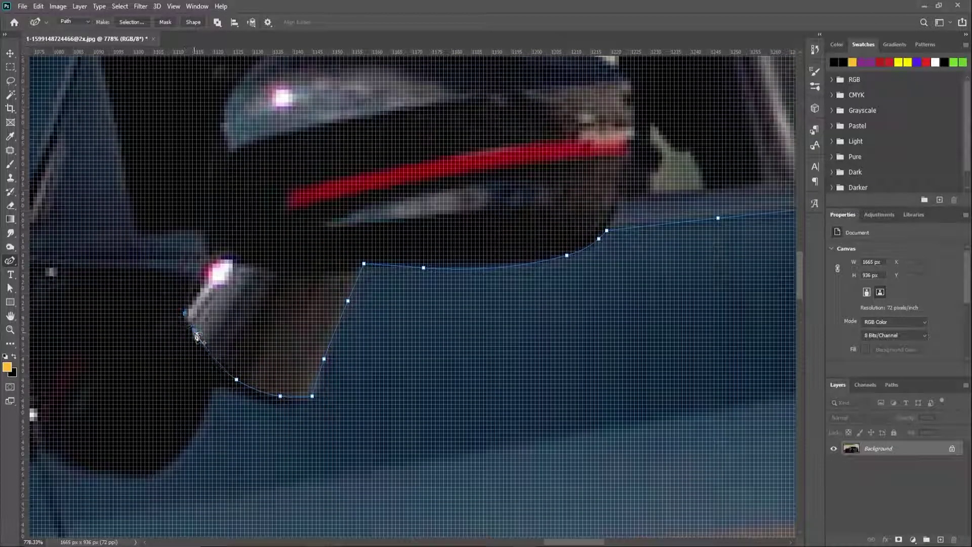
click(185, 353)
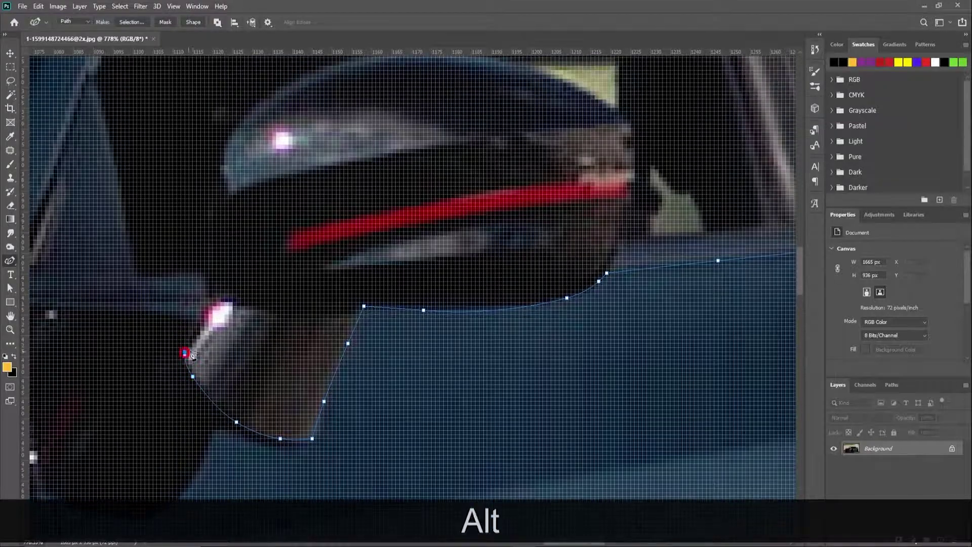
click(205, 322)
scroll(217, 303, down, 3)
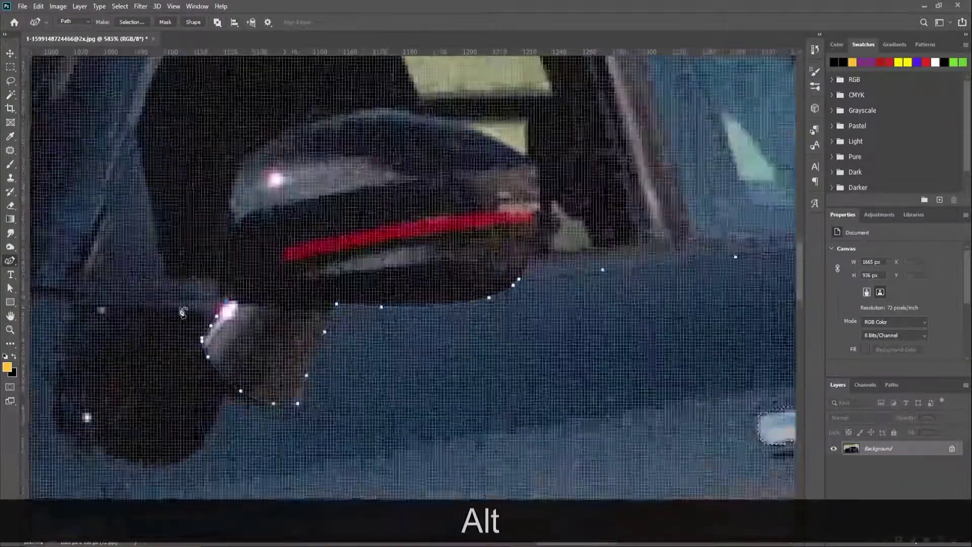
Extend the path forward along the window base from the mirror stalk to the foot of the A-pillar, correcting the corner point
scroll(217, 303, up, 3)
alt+click(249, 298)
click(74, 302)
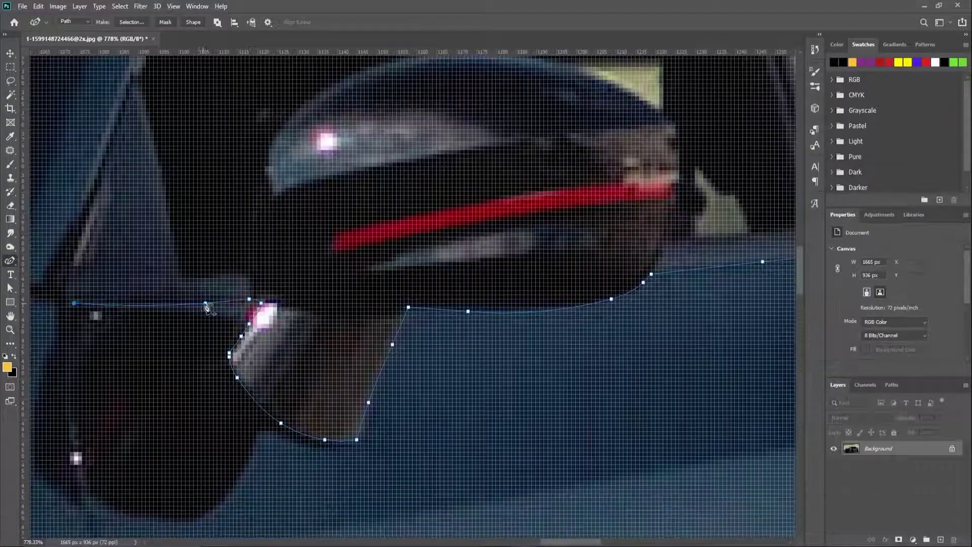
scroll(370, 298, down, 3)
scroll(199, 303, up, 3)
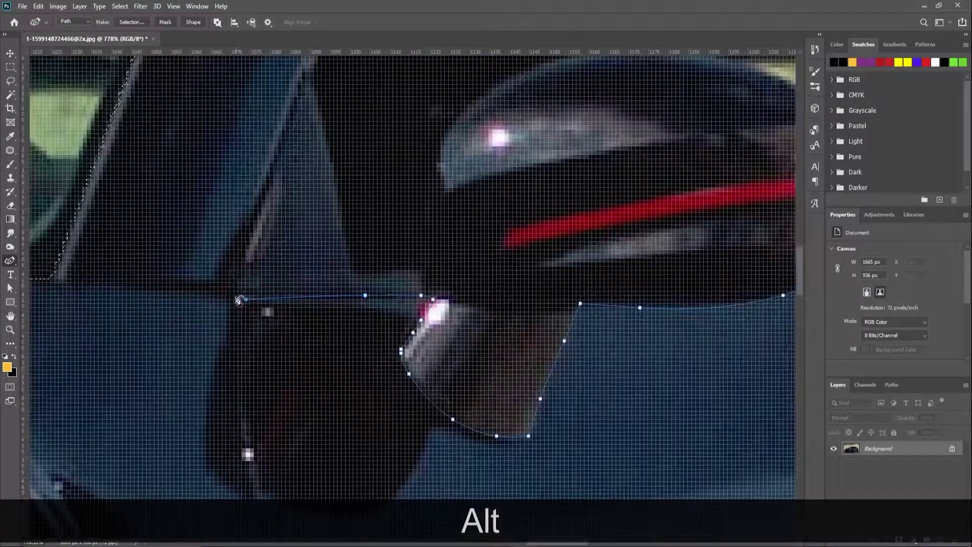
click(234, 295)
click(238, 282)
drag(238, 282, 238, 295)
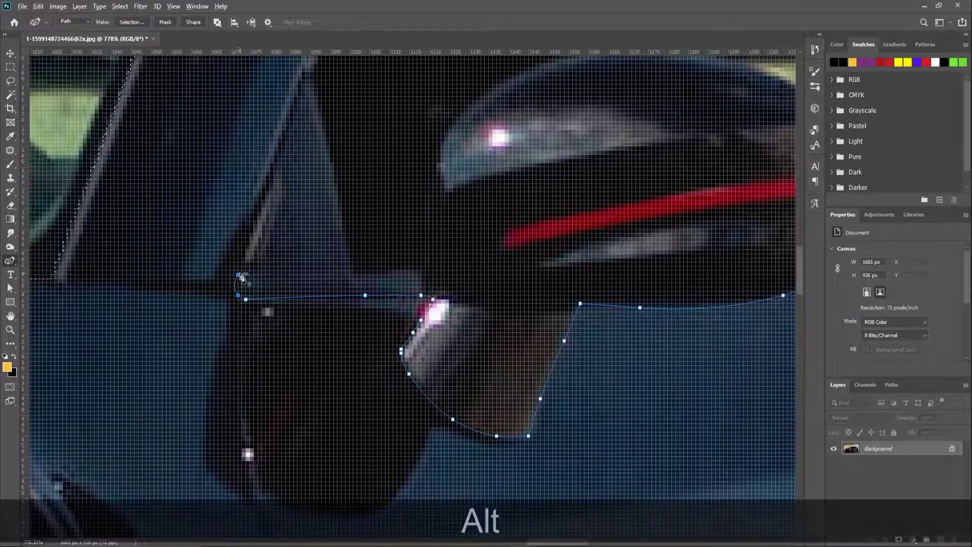
Close the window path up the A-pillar at its starting point and adjust the points to follow the pillar edge
scroll(250, 274, down, 3)
scroll(270, 211, down, 2)
scroll(367, 198, up, 4)
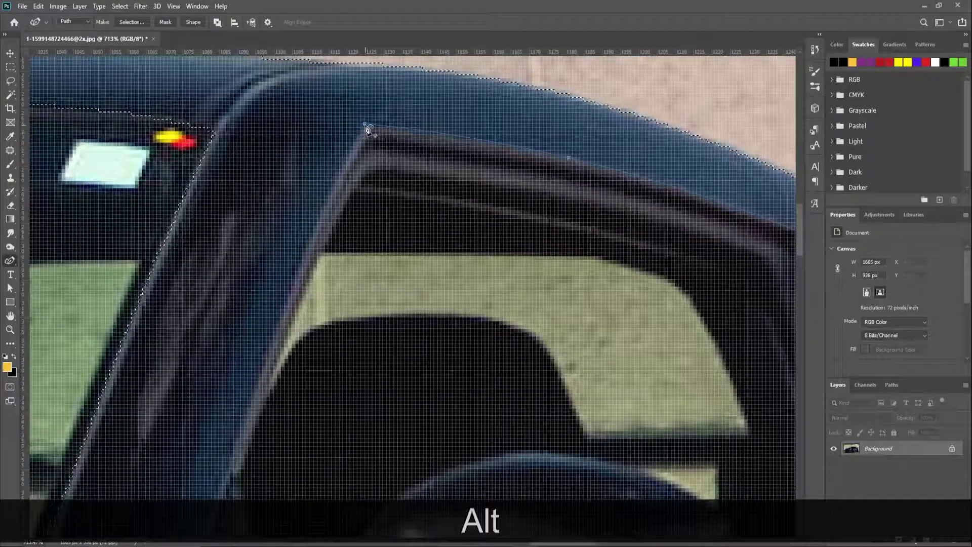
drag(308, 271, 296, 272)
scroll(434, 248, down, 2)
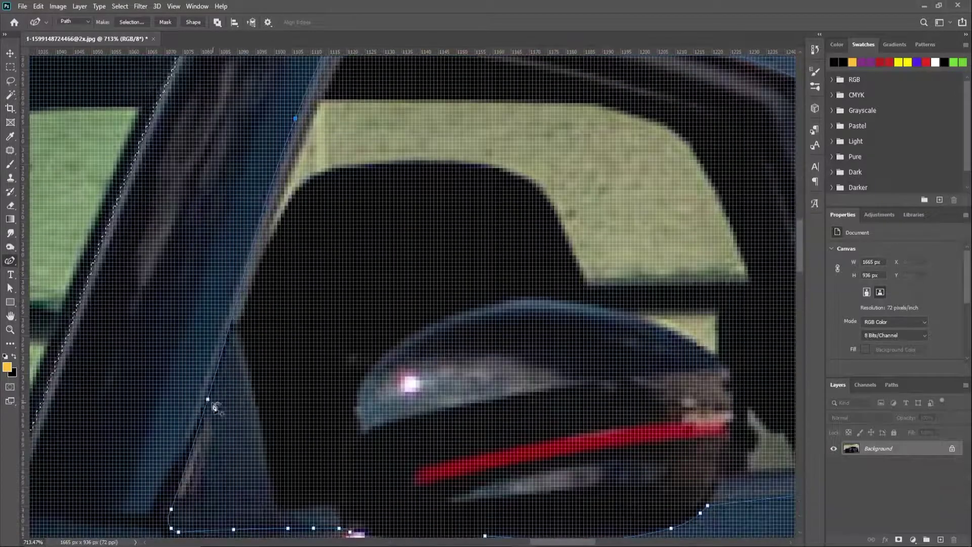
drag(207, 399, 200, 400)
scroll(296, 152, down, 2)
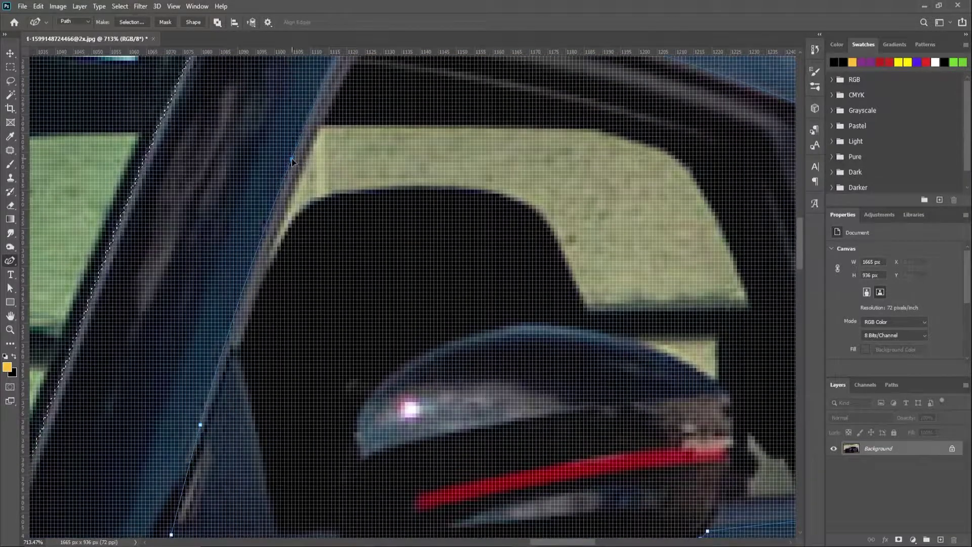
Refine the points at the window path's front upper corner to follow the frame
scroll(292, 159, up, 5)
drag(320, 186, 320, 195)
click(310, 205)
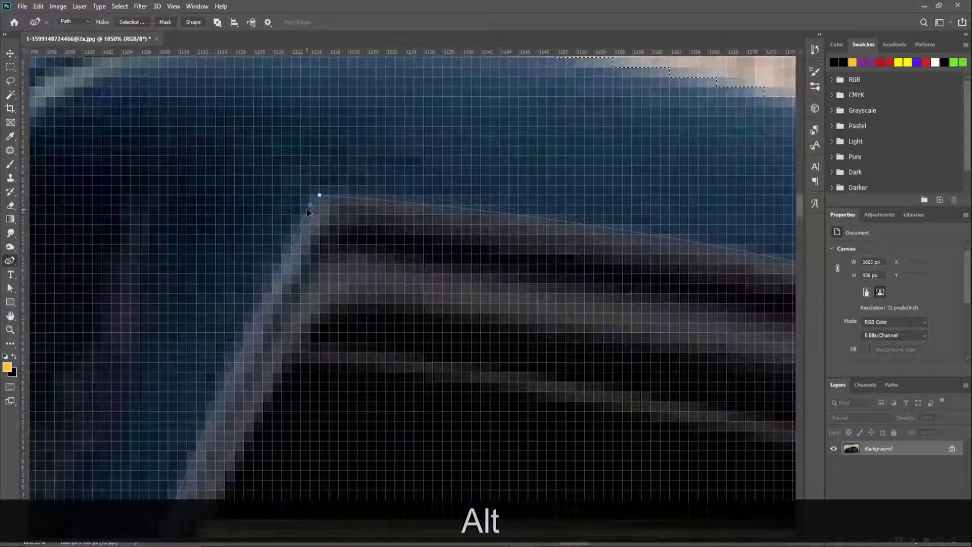
click(338, 195)
scroll(337, 203, down, 10)
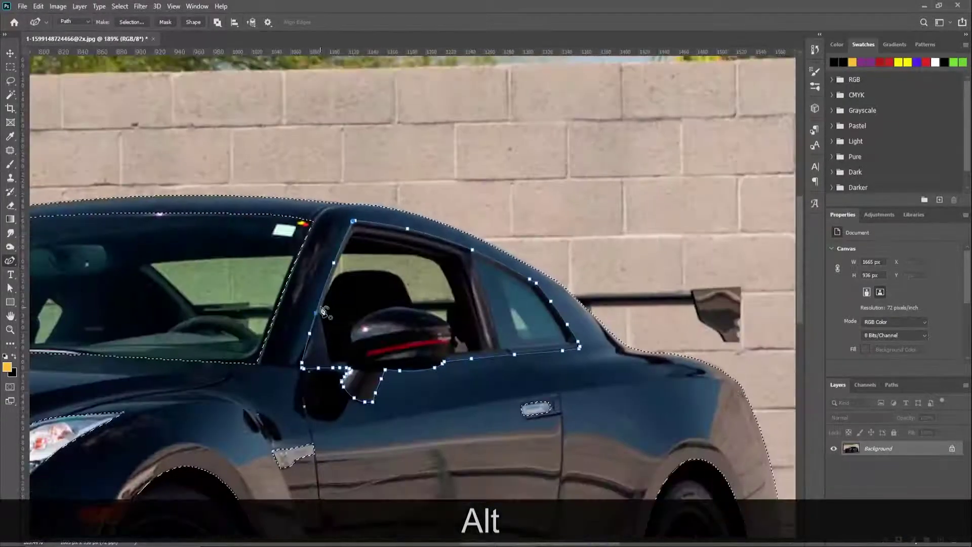
Subtract the side window and mirror path from the body selection with a 0-pixel feather
right_click(322, 310)
click(355, 351)
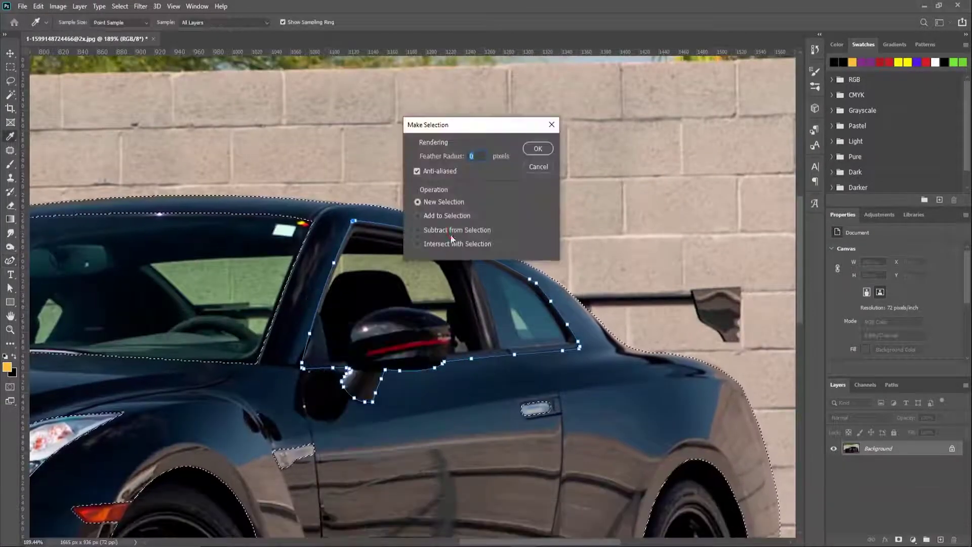
click(450, 234)
key(Return)
scroll(502, 243, down, 5)
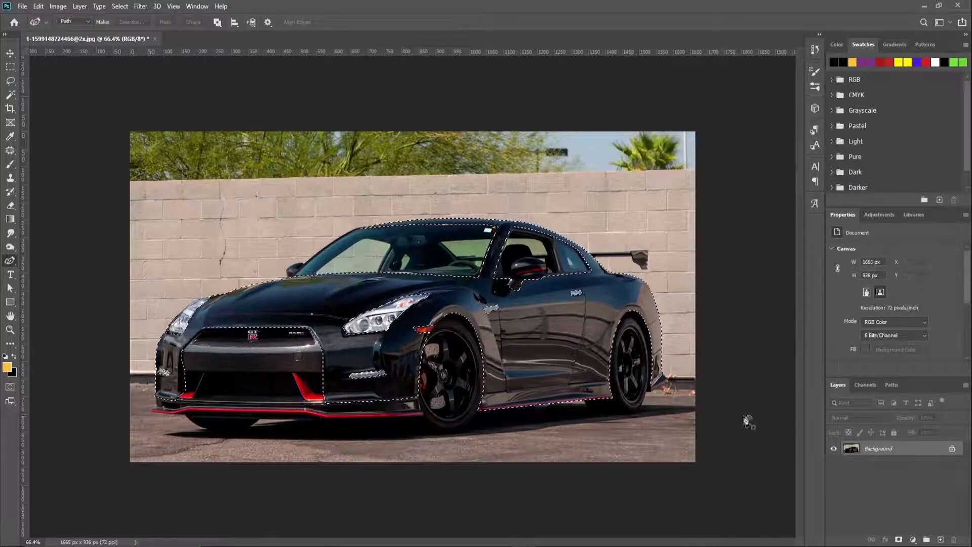
Unlock the background layer and copy the selected body panels onto two new layers
click(952, 450)
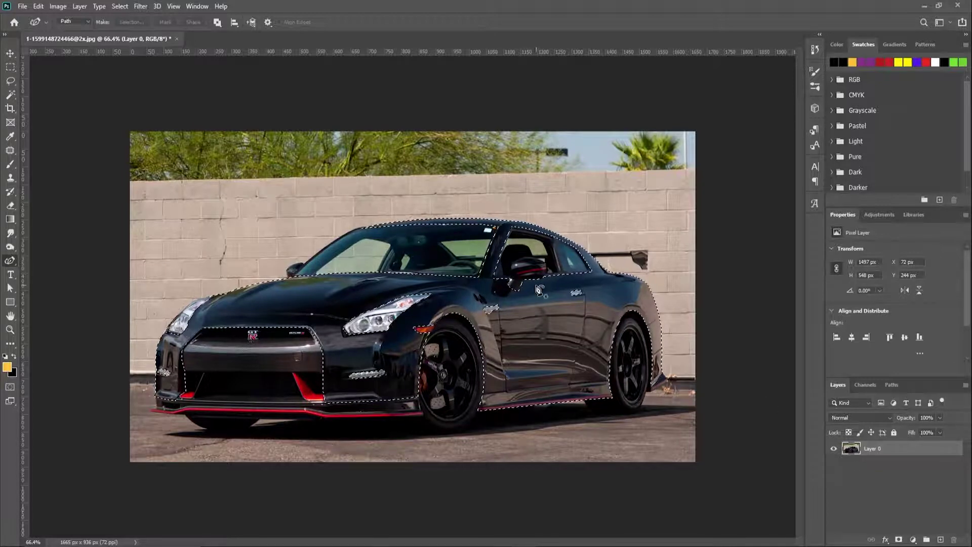
key(ctrl+j)
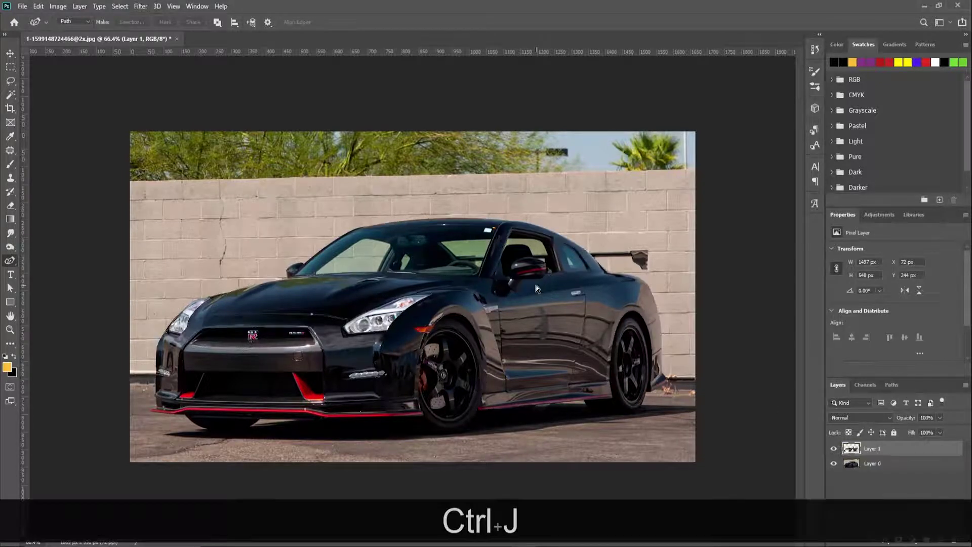
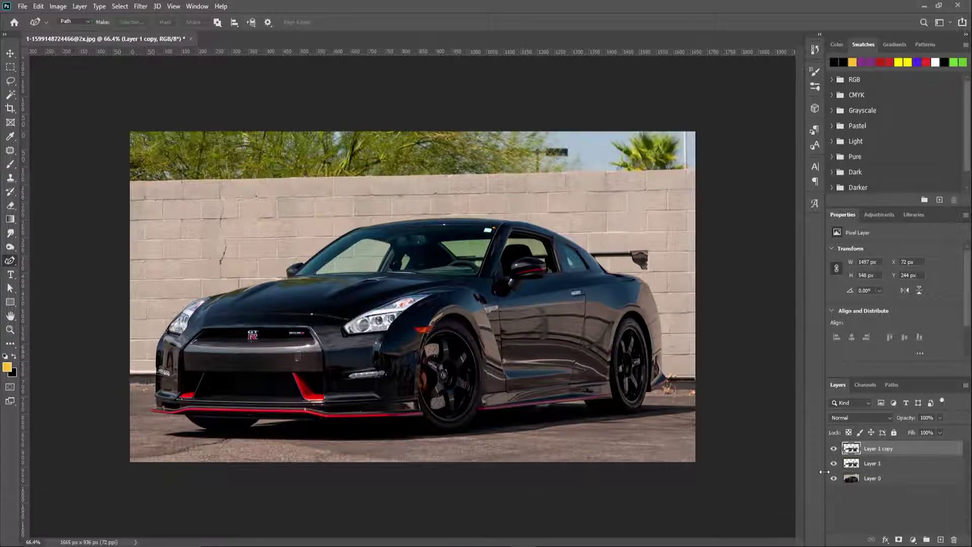
Rename the lower body panel layer "Multiply White"
click(834, 478)
double_click(874, 463)
text(Mult)
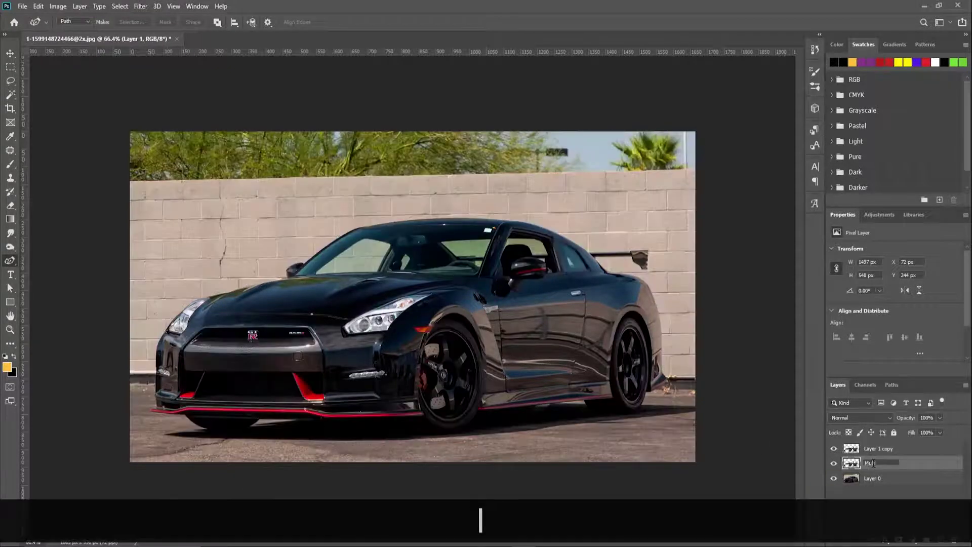
text(iply )
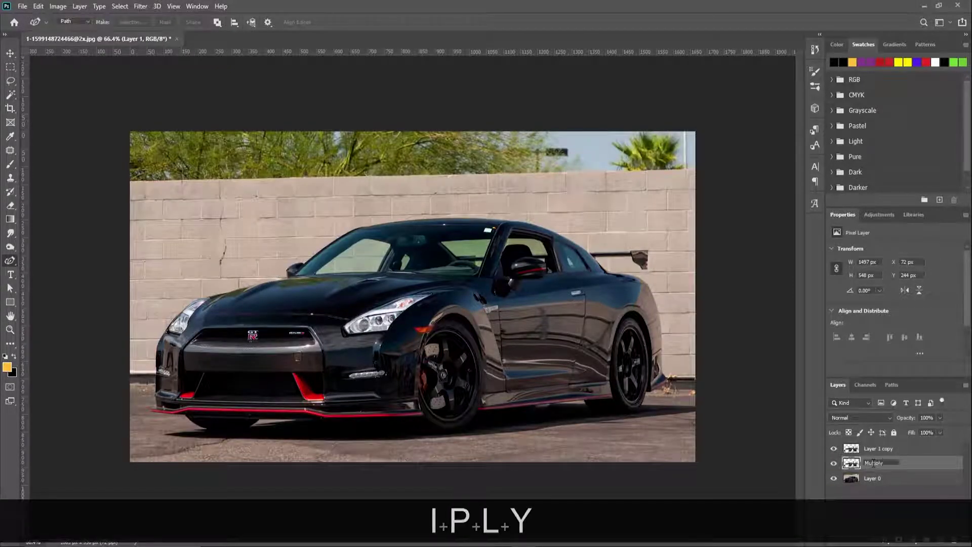
text(White)
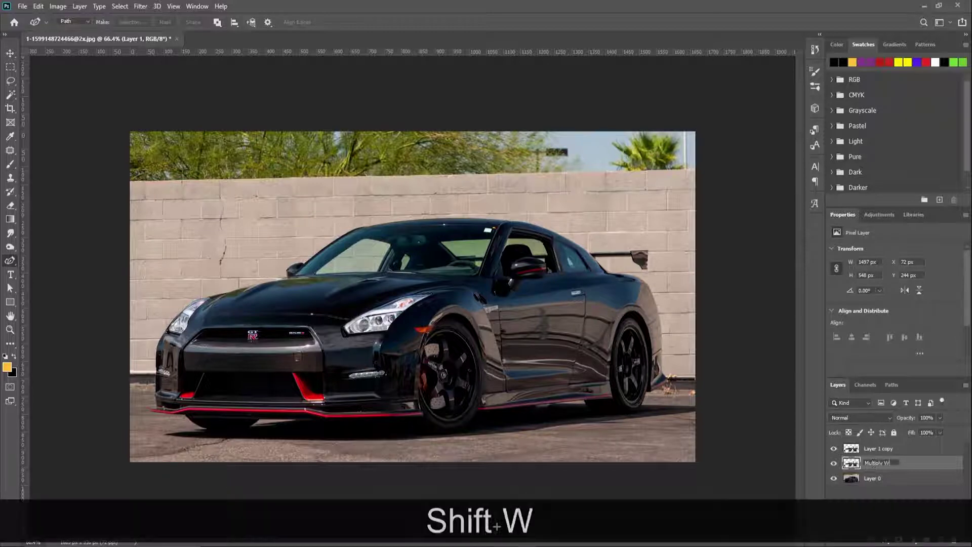
Rename the upper body panel layer "Screen Black"
double_click(872, 449)
text(Screen)
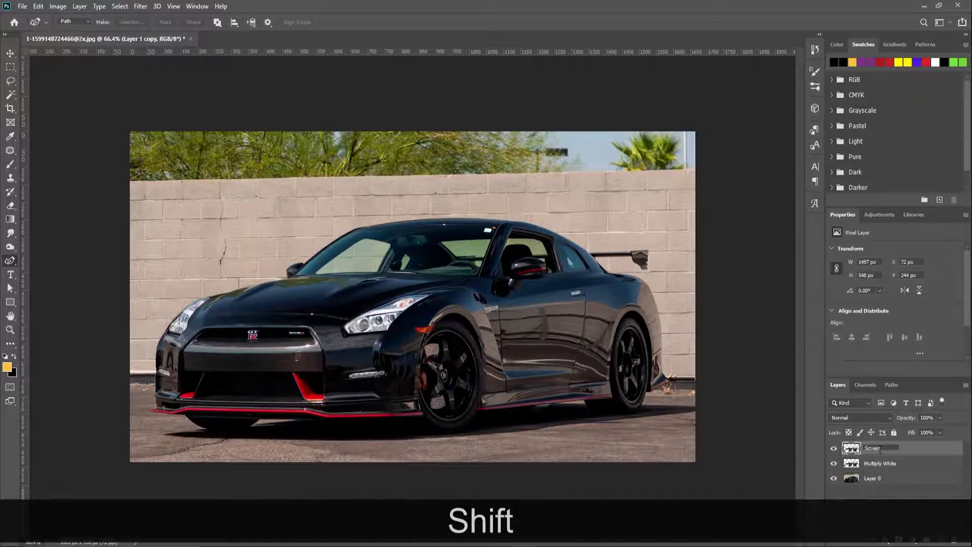
text( Black)
key(Return)
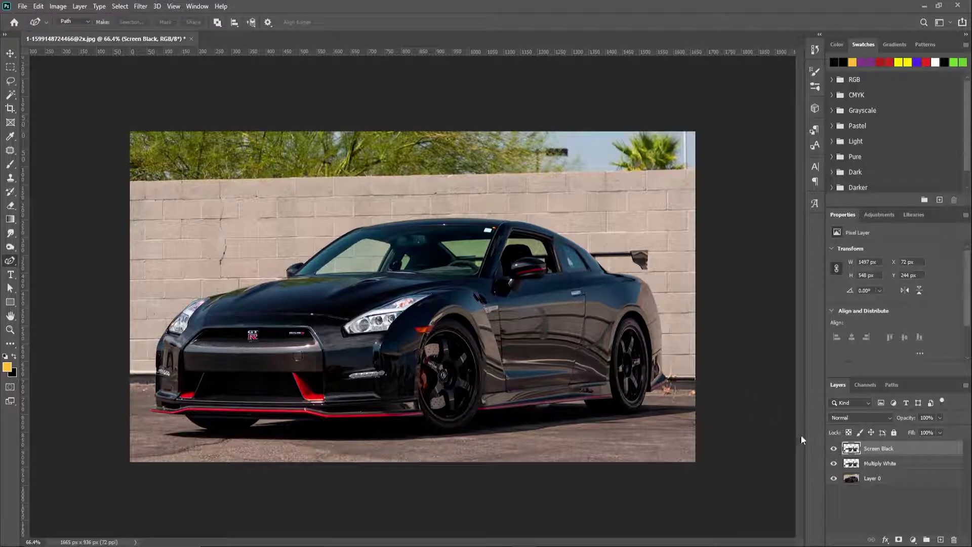
Hide the Screen Black layer and set the Multiply White layer's saturation to -100 with Hue/Saturation
click(835, 450)
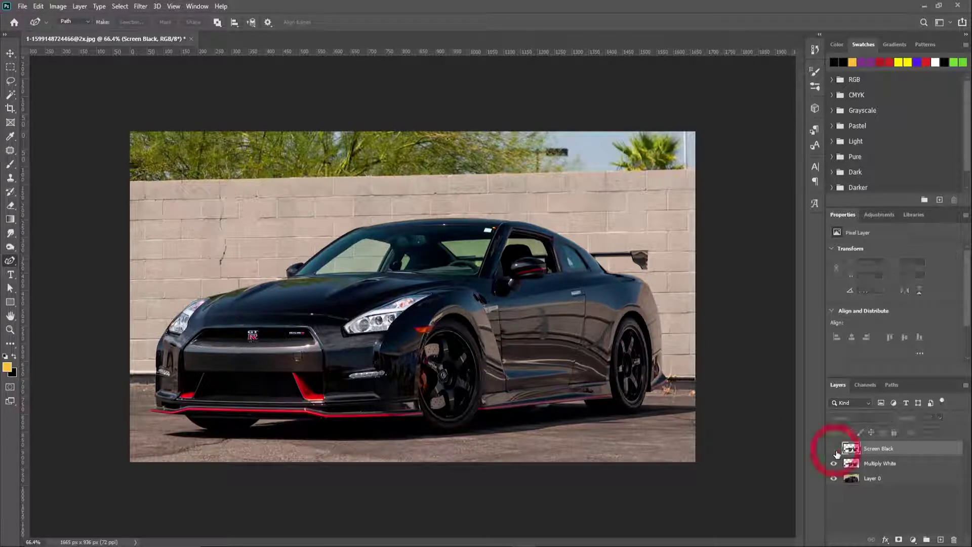
click(855, 468)
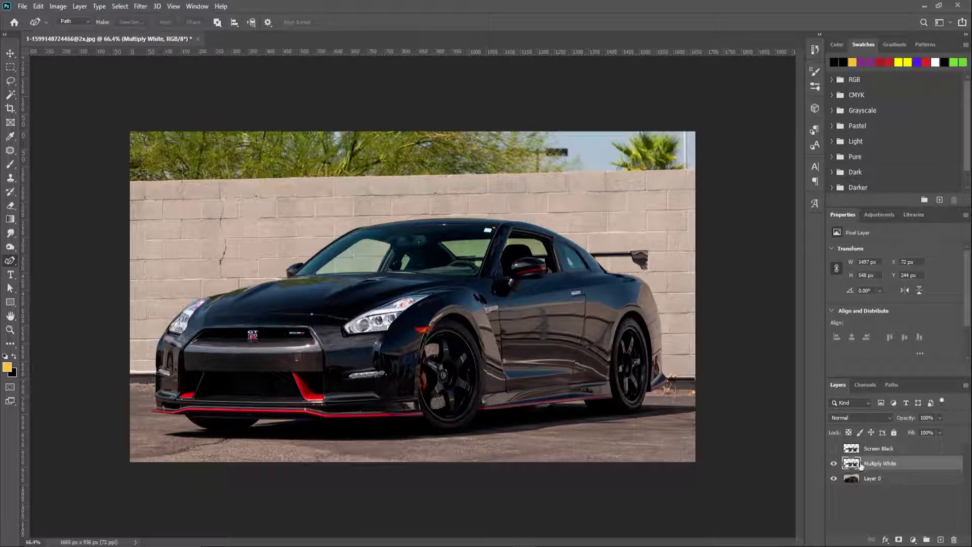
key(ctrl+u)
drag(658, 80, 714, 188)
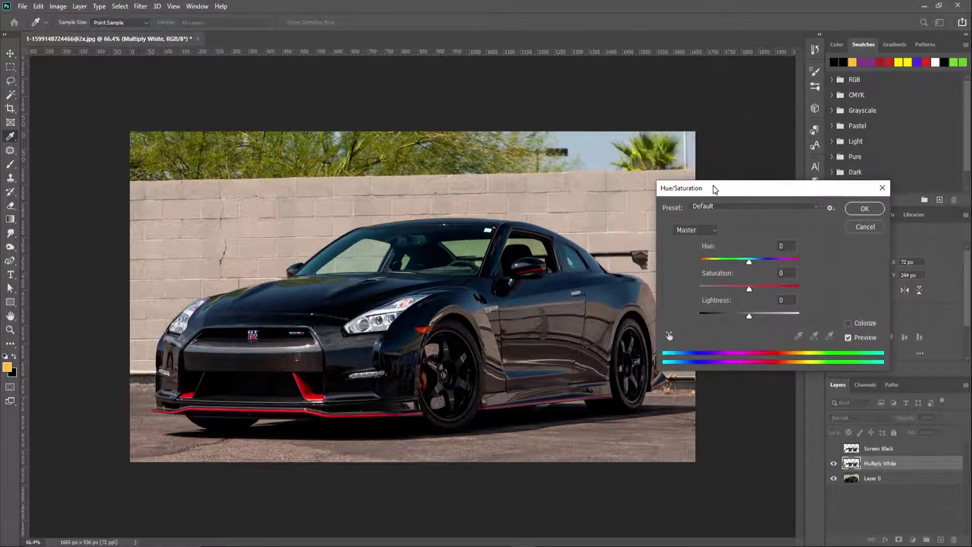
drag(750, 290, 684, 293)
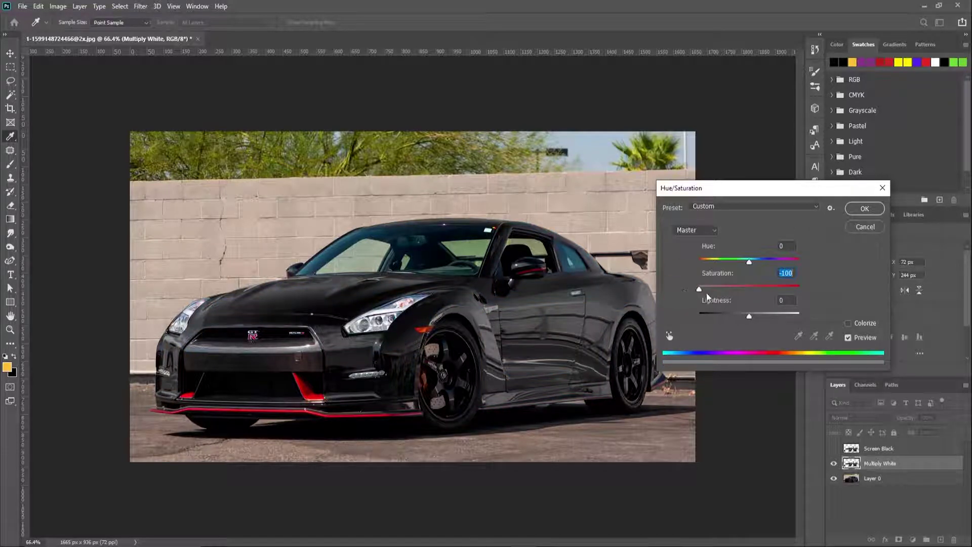
Set the Multiply White layer's lightness to +62 and apply the Hue/Saturation adjustment
drag(750, 318, 782, 317)
click(790, 300)
key(Up)
key(Down)
key(Down)
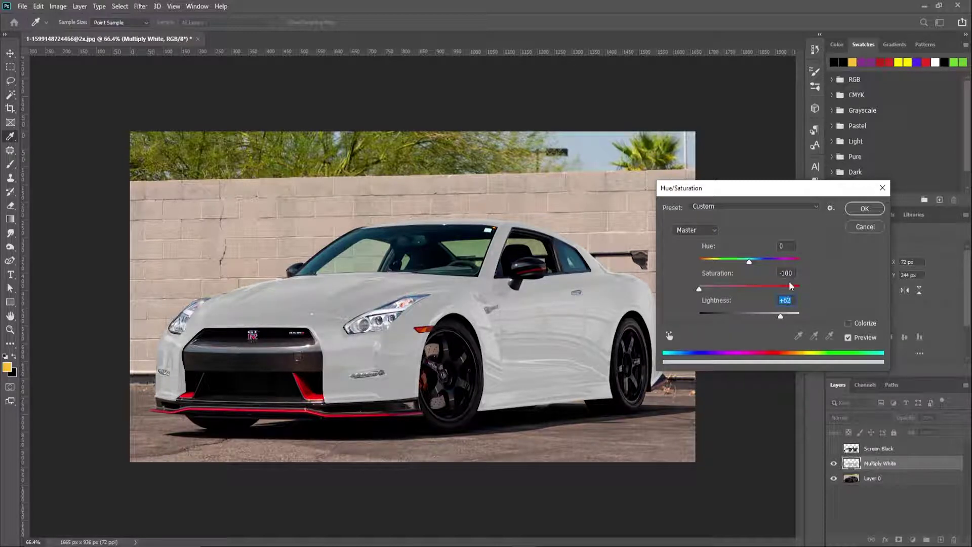
click(864, 209)
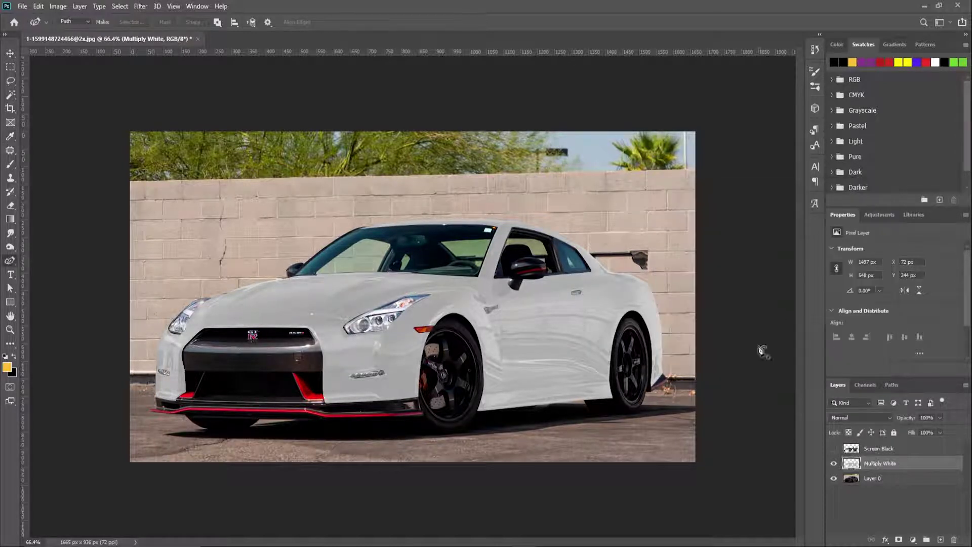
Show the Screen Black layer and set its saturation to -100 with Hue/Saturation
click(833, 449)
click(879, 450)
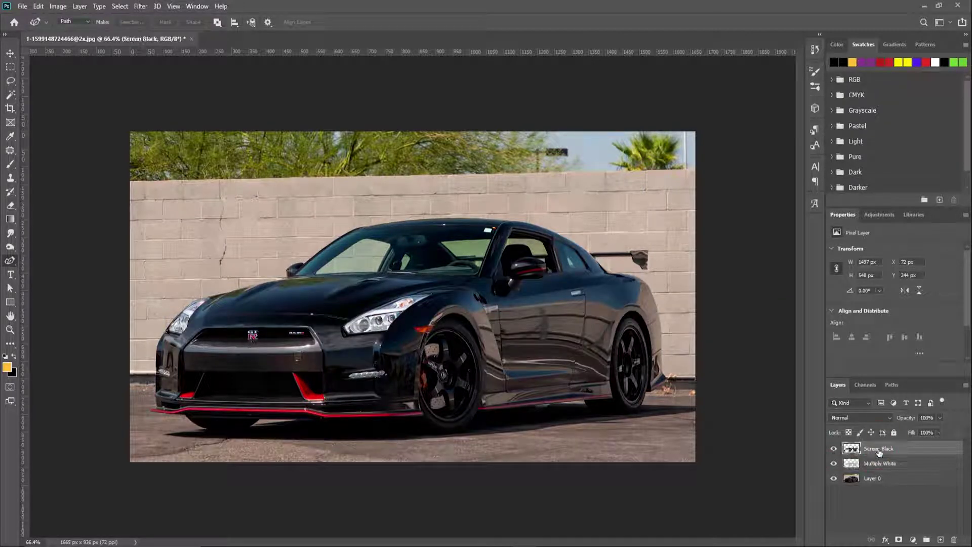
key(ctrl+u)
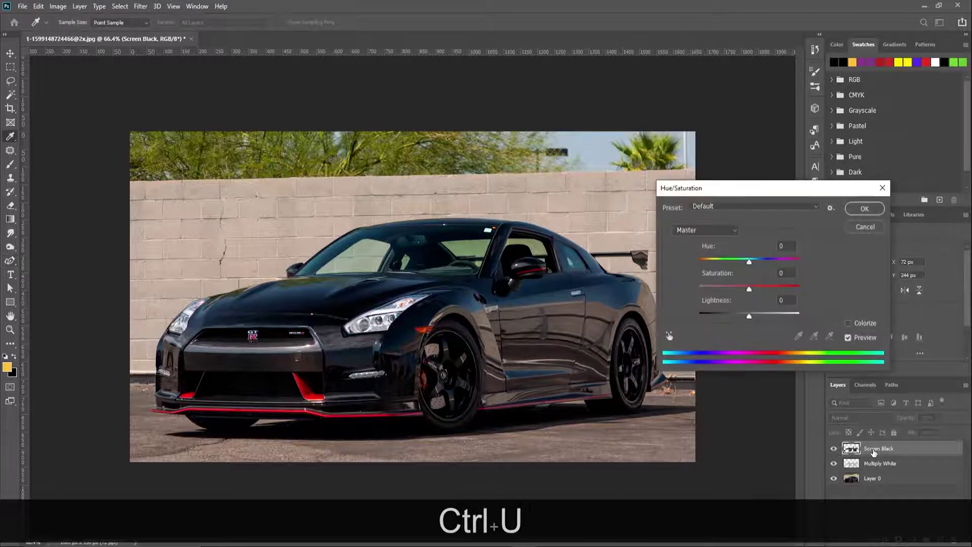
drag(749, 289, 687, 293)
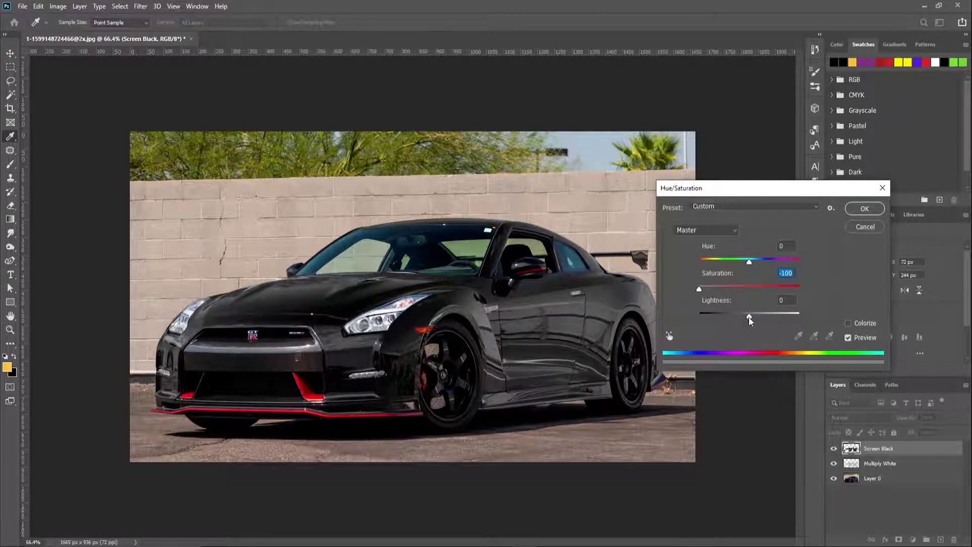
Set the Screen Black layer's lightness to -40 and apply the Hue/Saturation adjustment
drag(749, 316, 735, 316)
scroll(794, 302, down, 17)
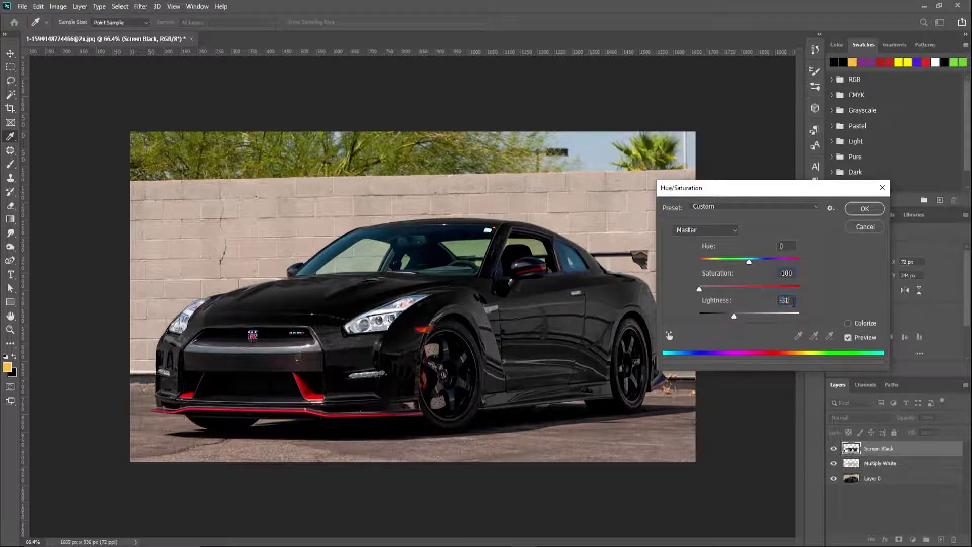
scroll(794, 302, down, 2)
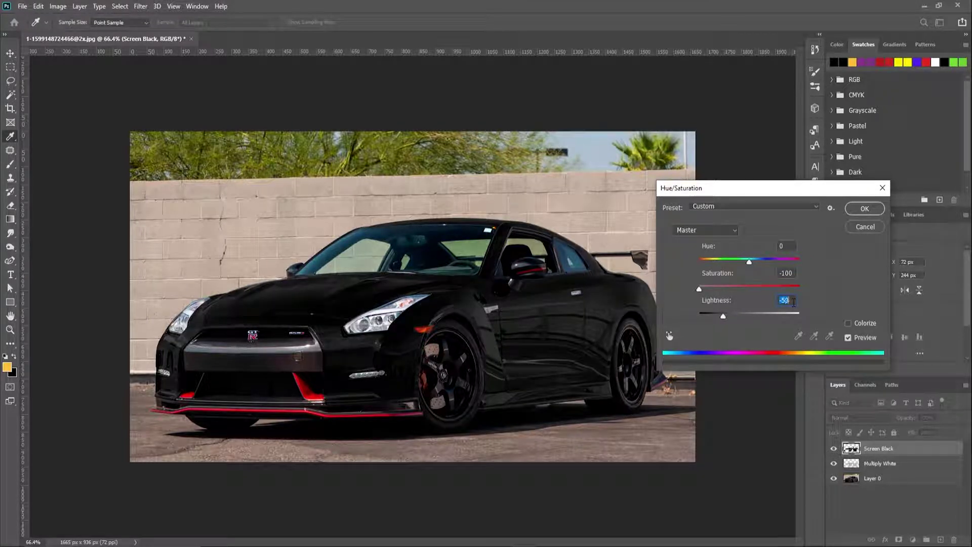
scroll(794, 302, up, 8)
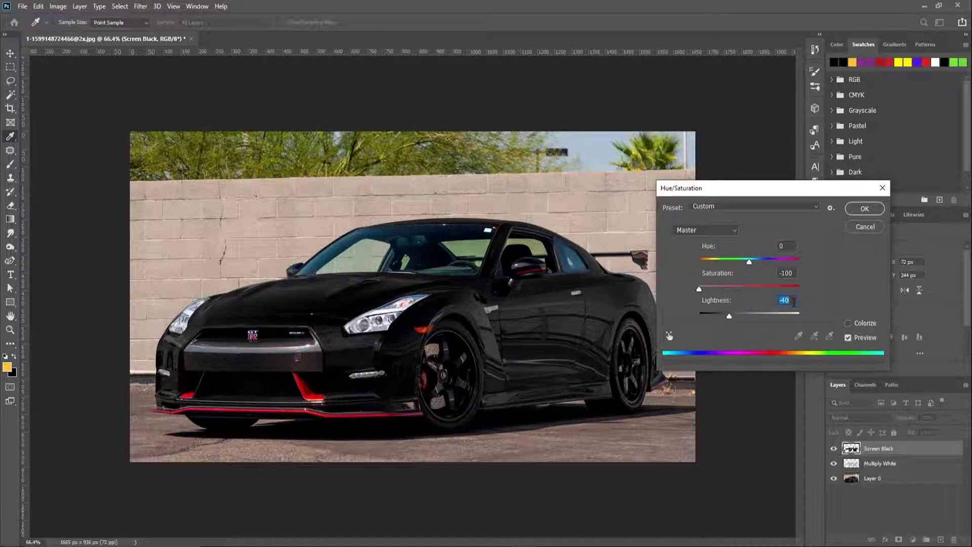
click(865, 208)
key(p)
Apply Levels to the Screen Black layer with the black input level at 8 and the midtone input at 1.00
key(ctrl+l)
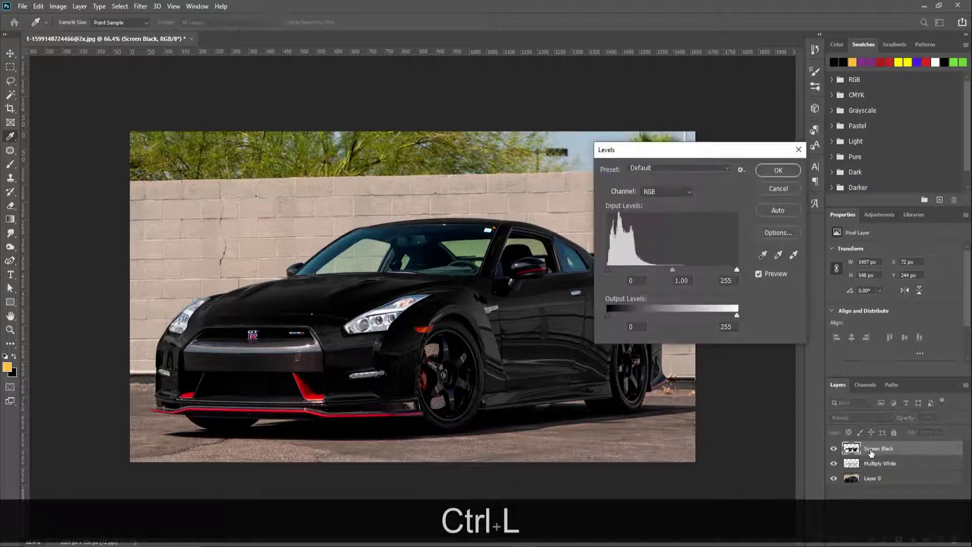
drag(673, 269, 677, 271)
drag(608, 269, 614, 268)
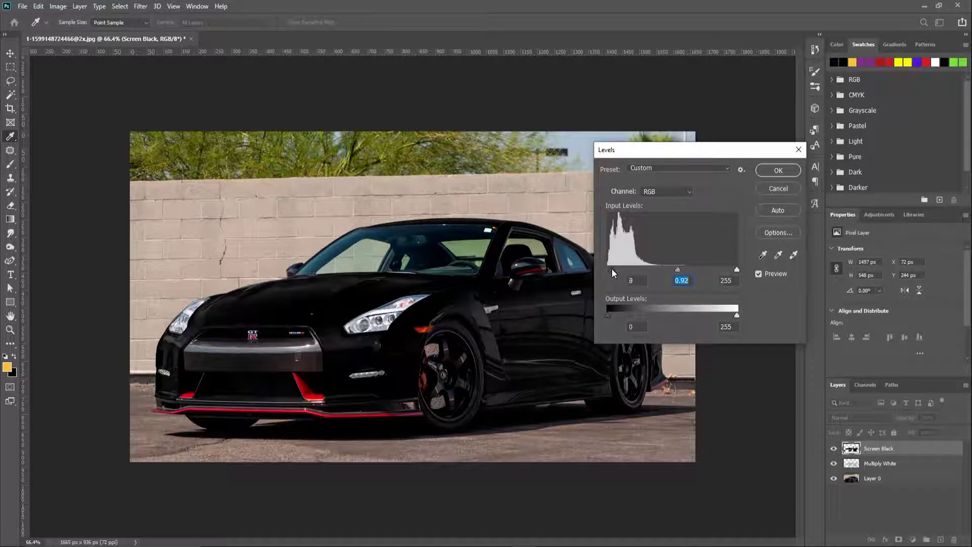
drag(677, 270, 671, 269)
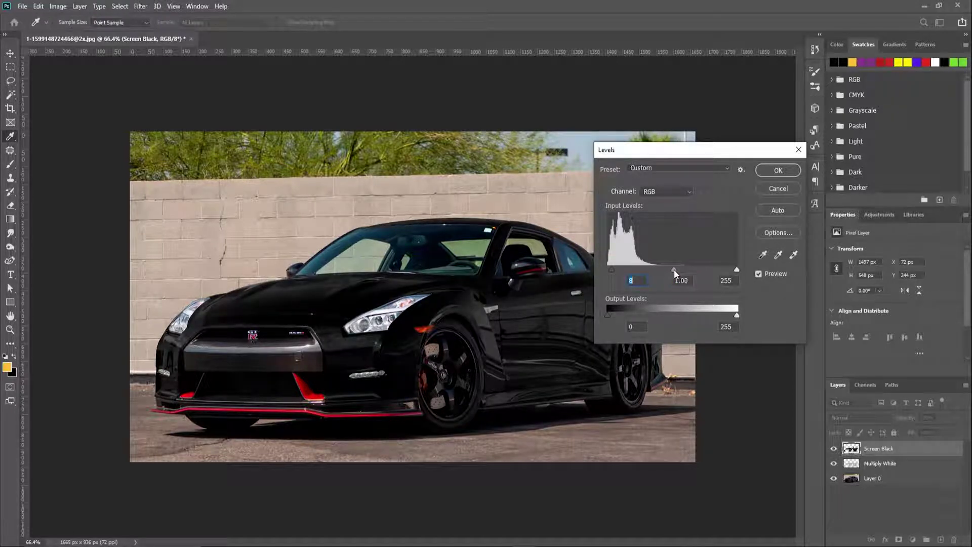
click(673, 270)
click(777, 171)
key(p)
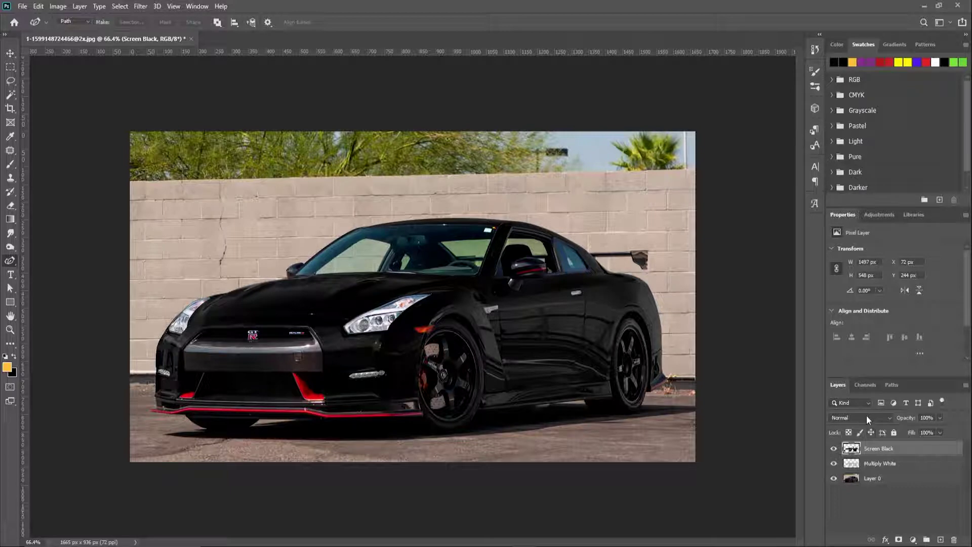
Rename the original photo layer "Base Image"
click(872, 482)
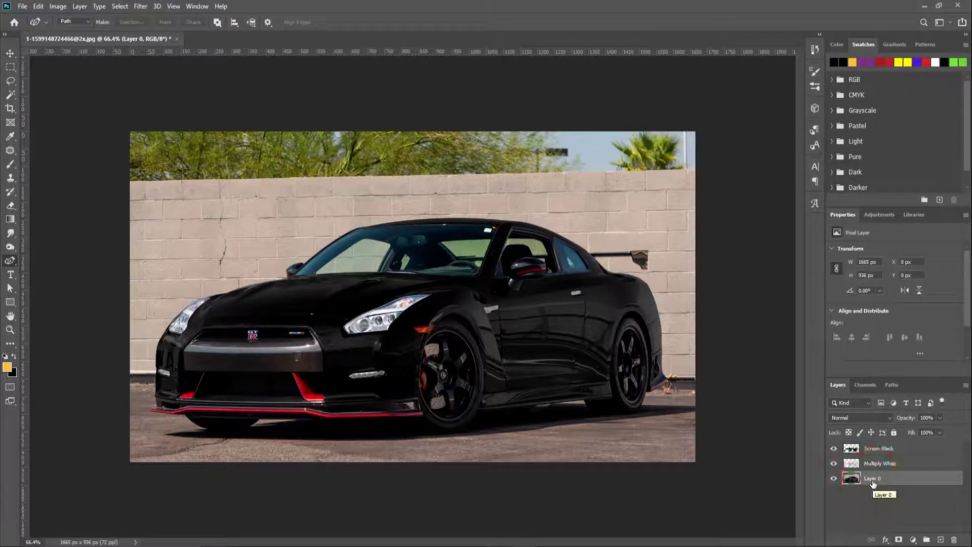
double_click(874, 479)
text(Base Image)
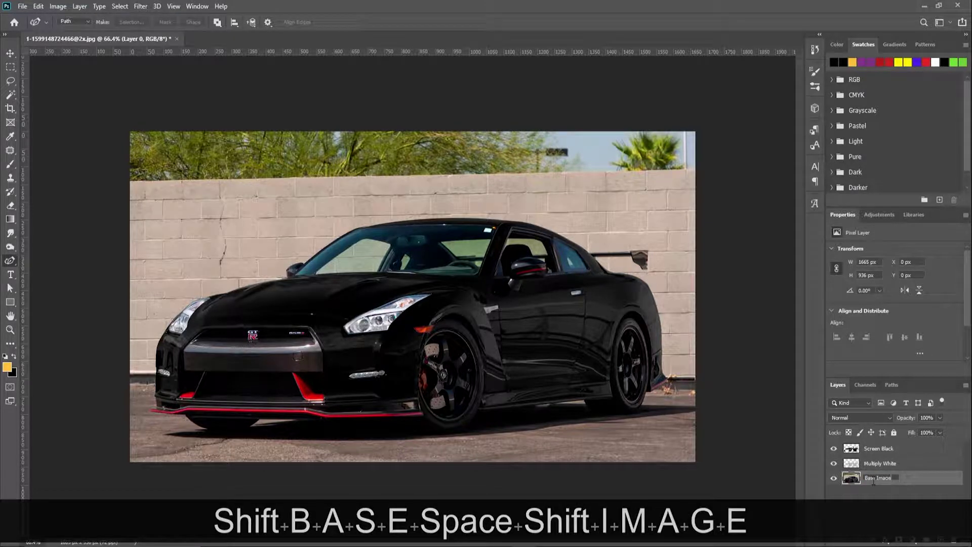
key(Return)
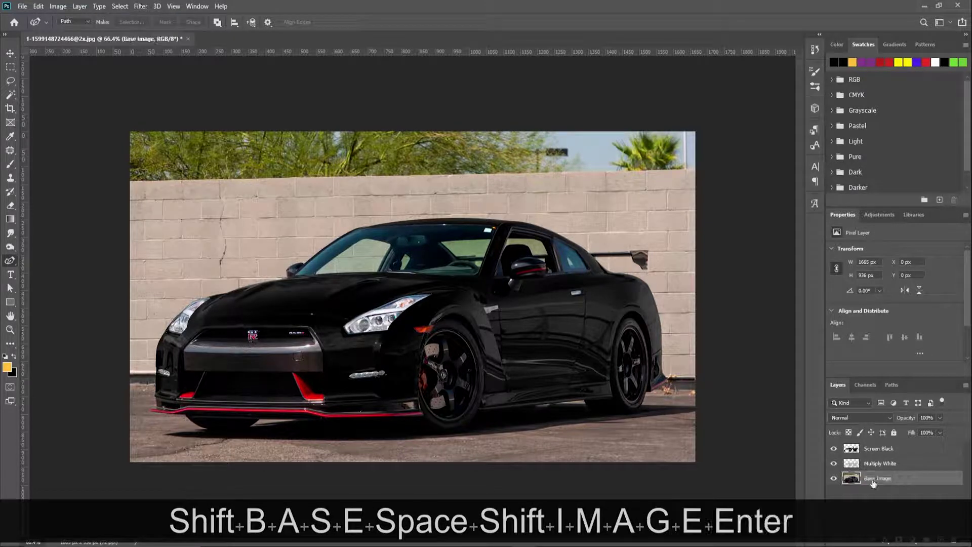
Set the Screen Black layer's blend mode to Screen and the Multiply White layer's blend mode to Multiply
click(872, 450)
click(866, 418)
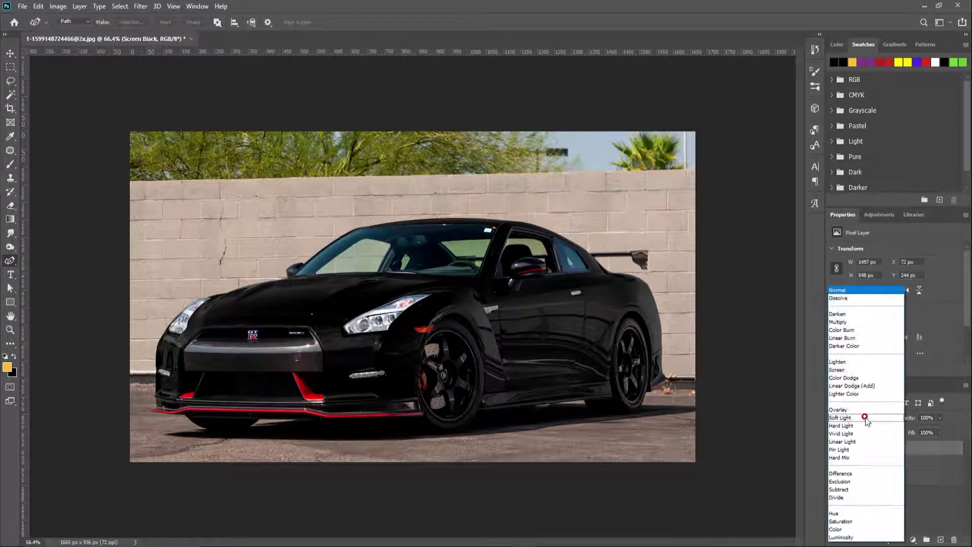
click(838, 370)
click(866, 465)
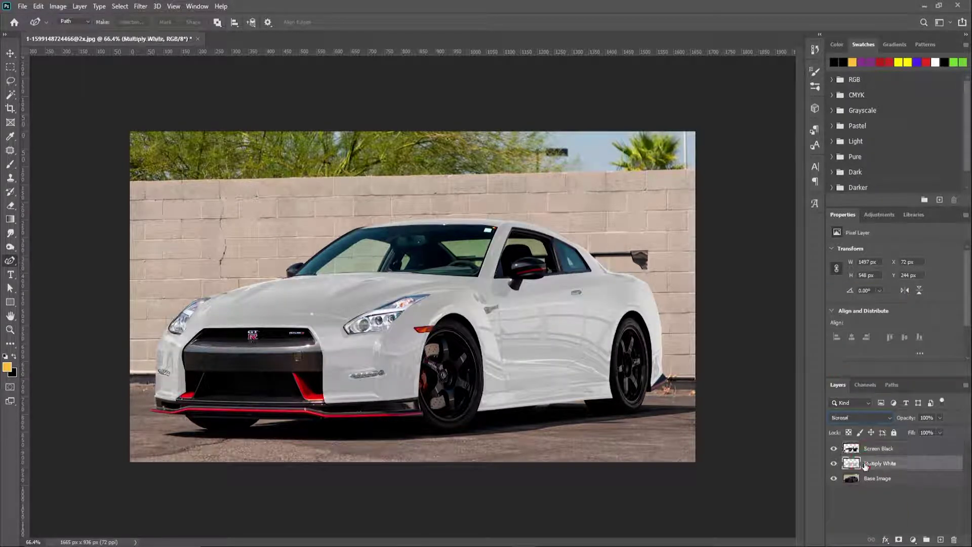
click(861, 420)
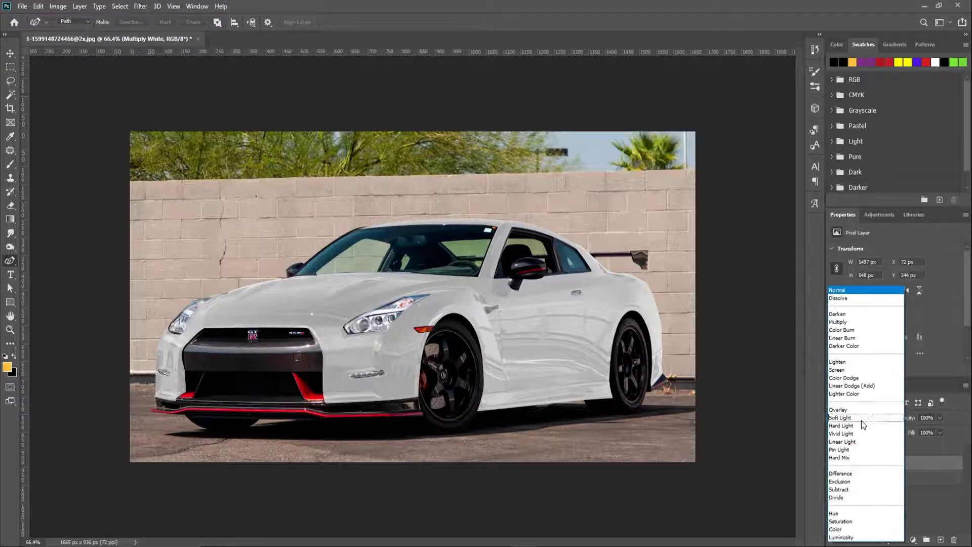
click(841, 323)
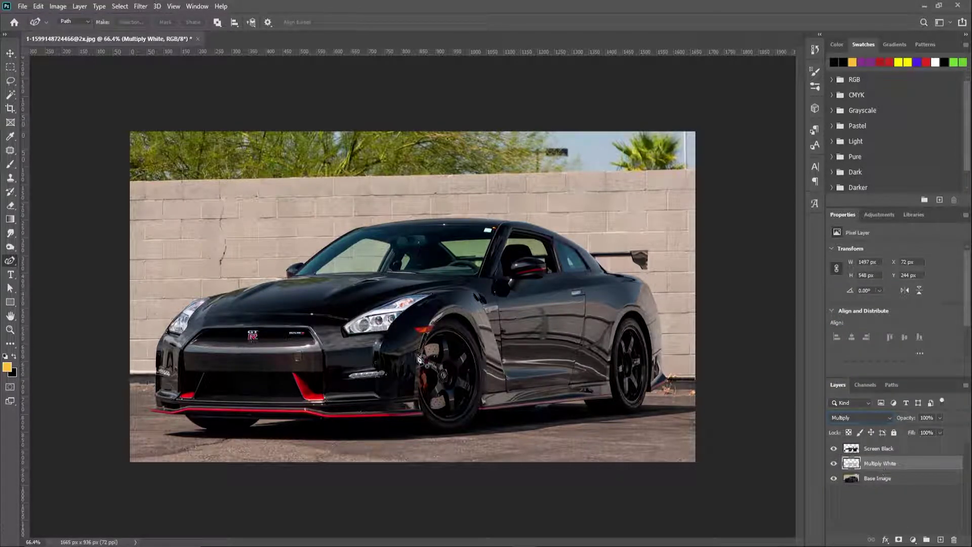
Load the Multiply White layer's body panel outline as a selection and delete that area from the Base Image layer
click(834, 478)
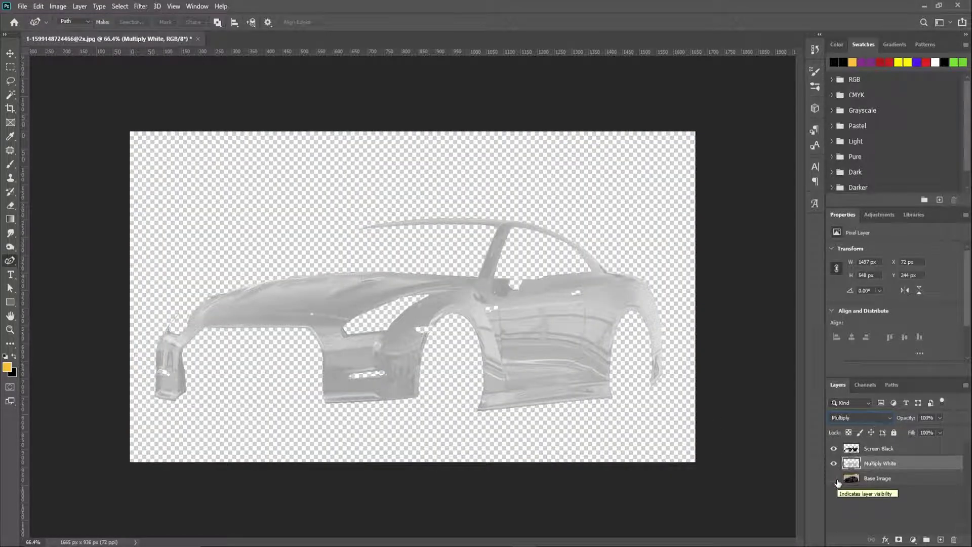
click(834, 478)
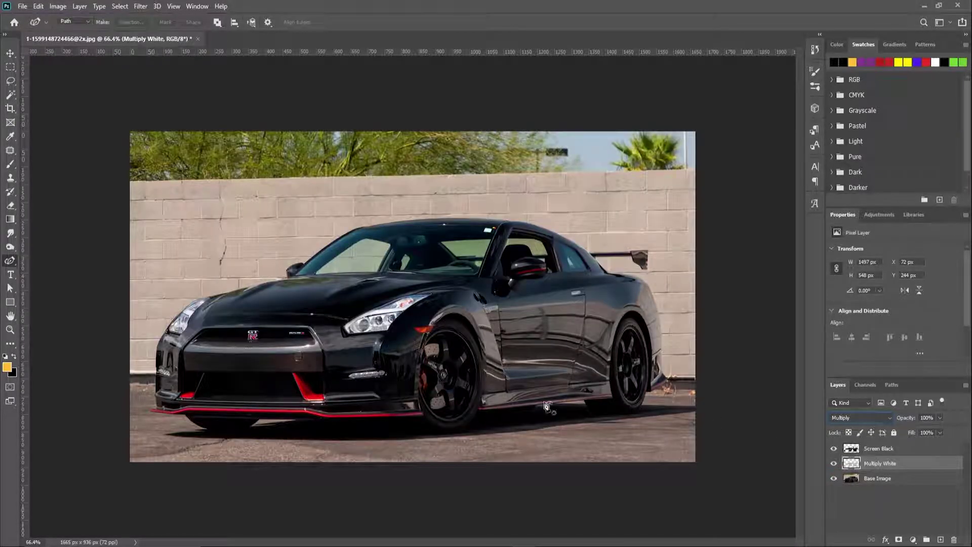
key(ctrl)
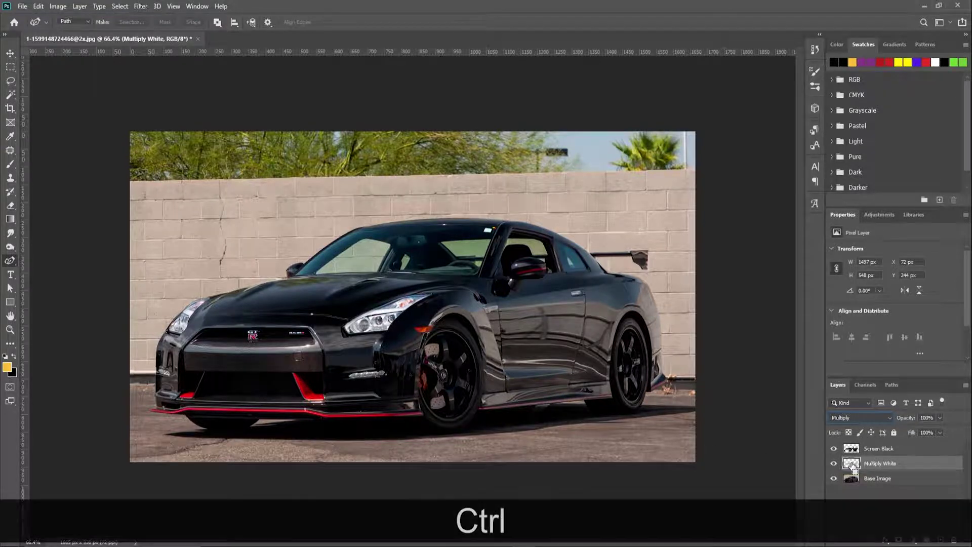
ctrl+click(852, 465)
click(878, 478)
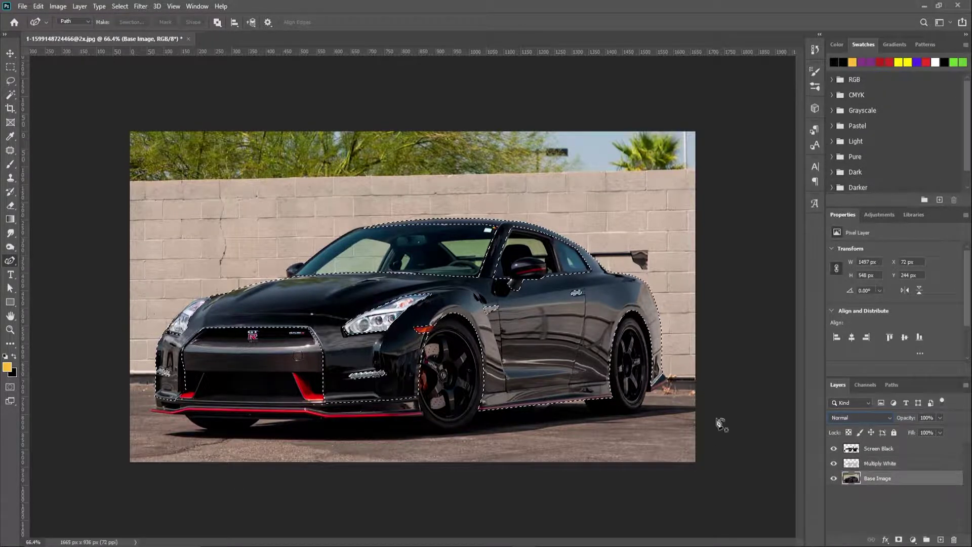
key(shift+Delete)
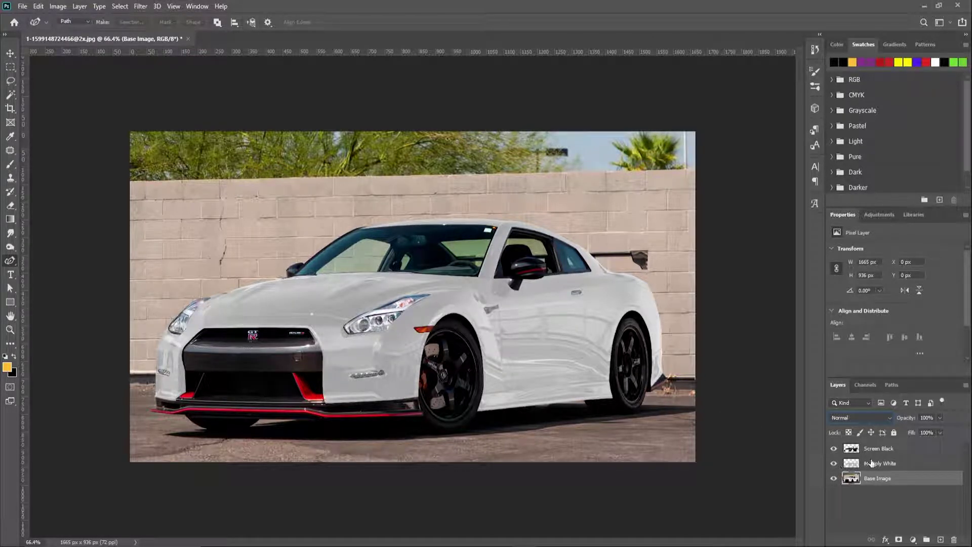
Group the Screen Black, Multiply White and Base Image layers and name the group "Car Mockup Base"
click(874, 501)
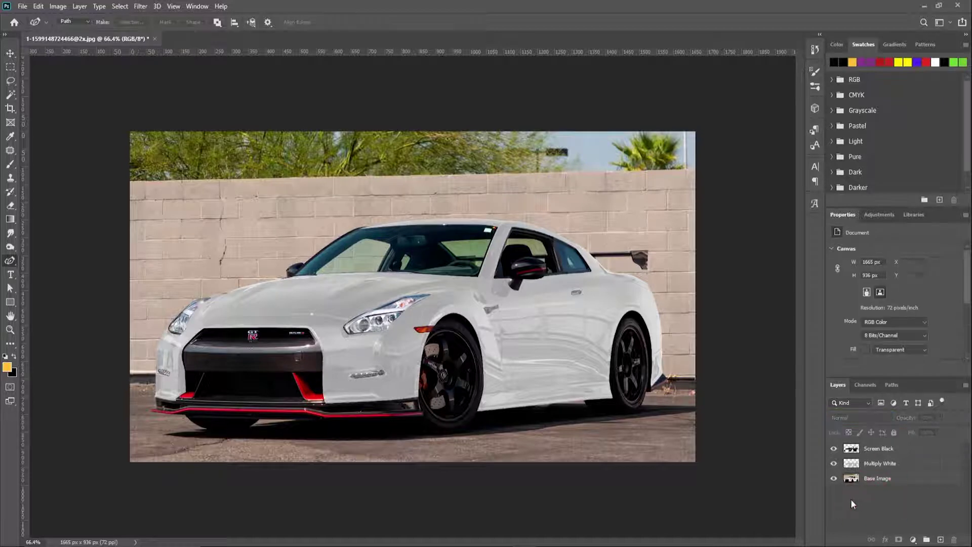
click(884, 448)
shift+click(880, 479)
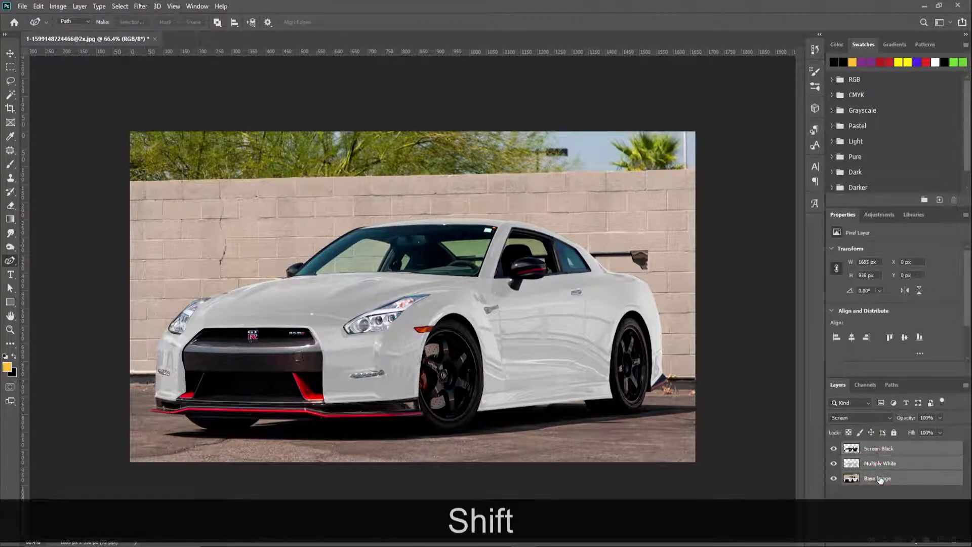
click(926, 540)
double_click(878, 448)
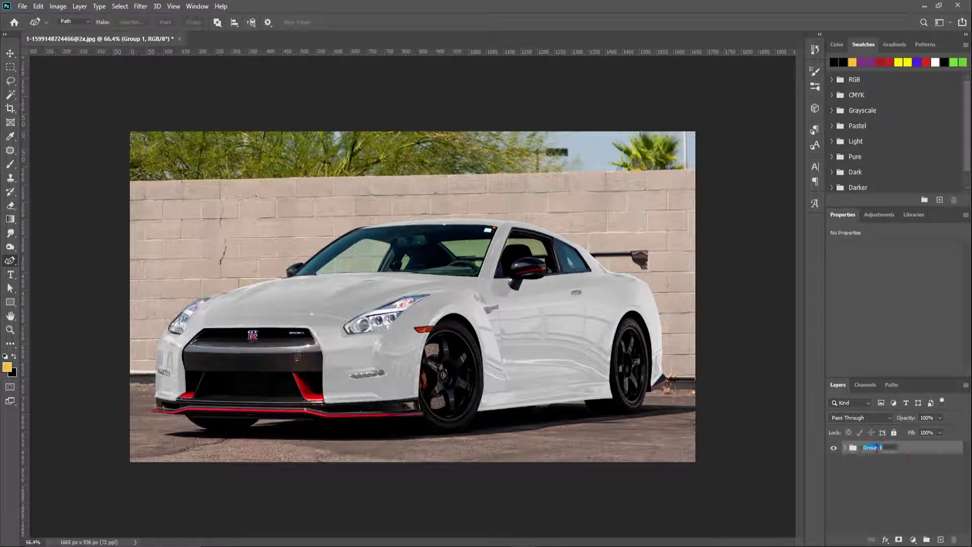
text(Car Mockup D)
key(BackSpace)
text(Base)
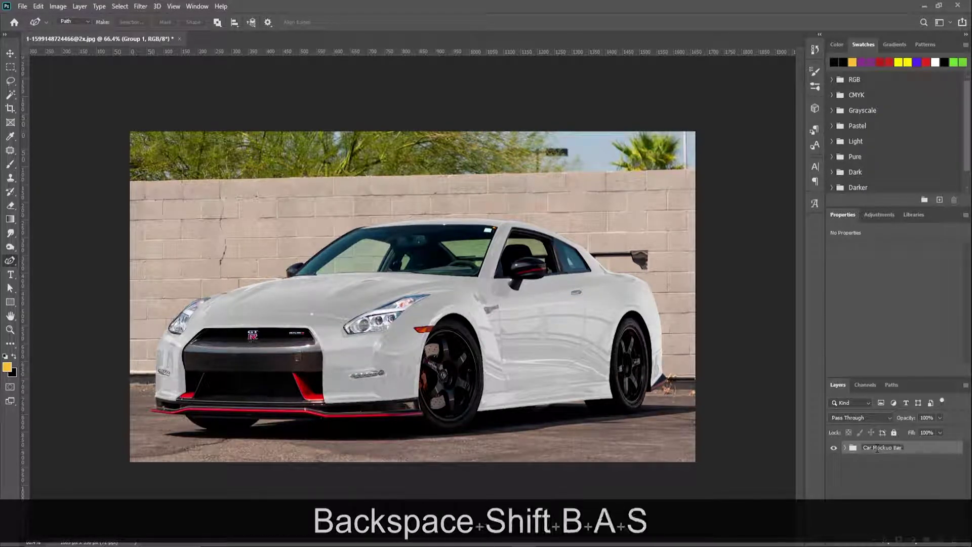
click(868, 467)
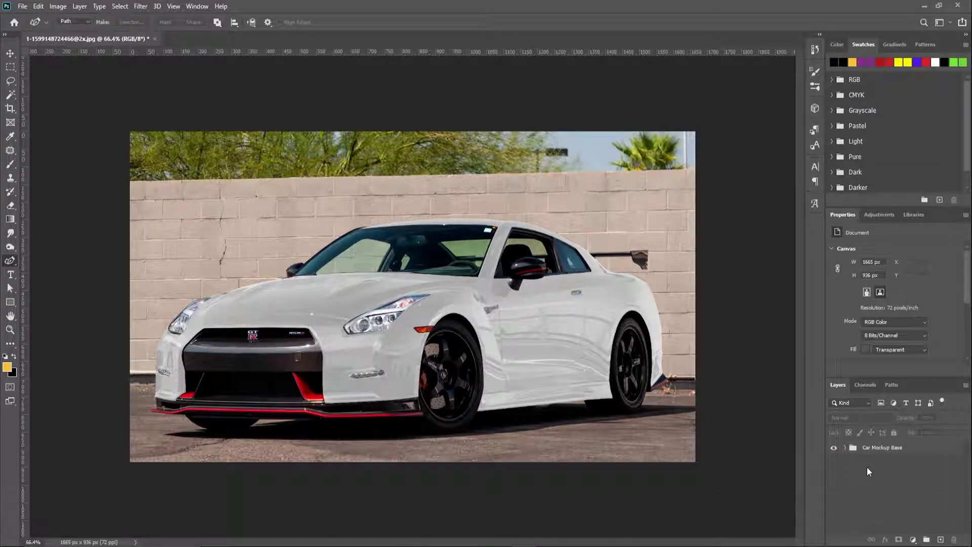
Lock the Car Mockup Base group
click(944, 452)
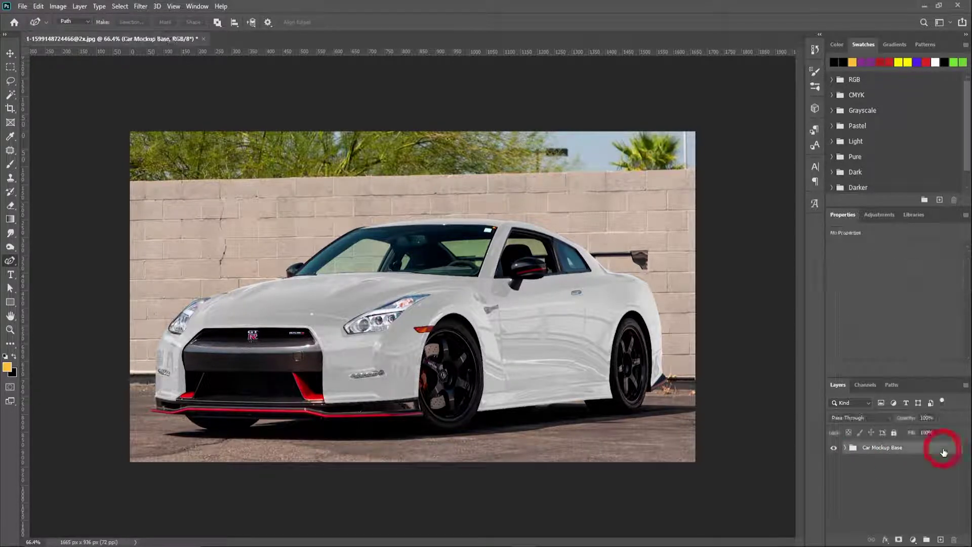
click(895, 432)
click(905, 490)
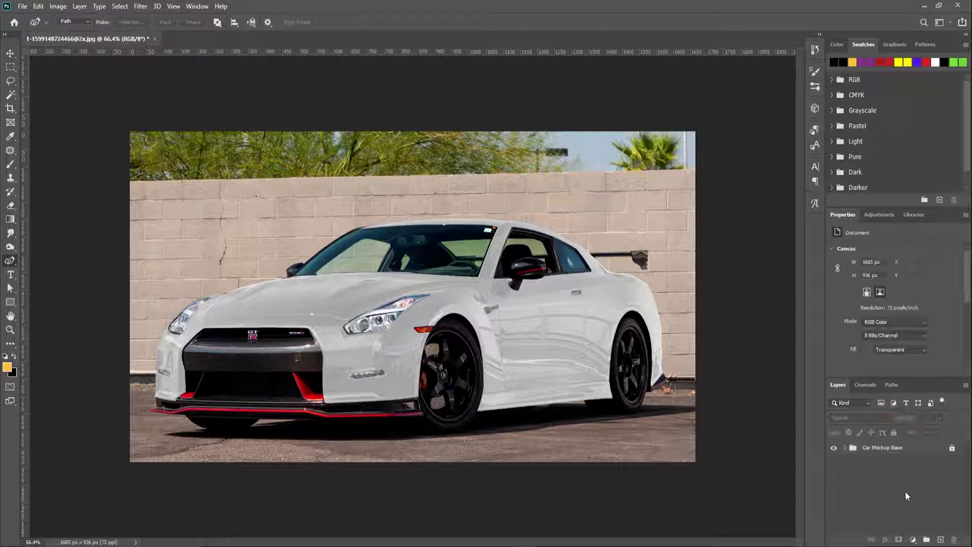
Create a new group beneath Car Mockup Base and name it "Mockup"
click(926, 539)
drag(887, 447, 886, 471)
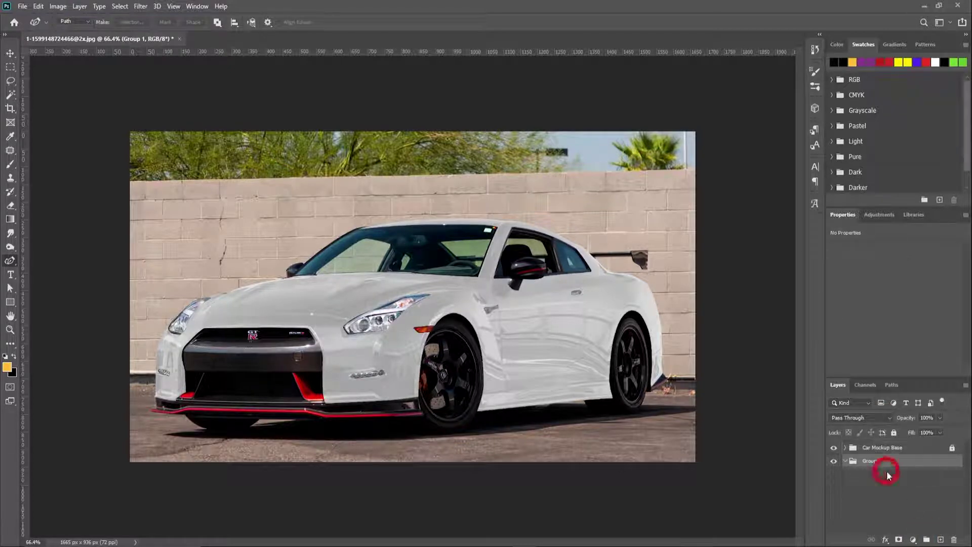
double_click(872, 461)
text(Mo)
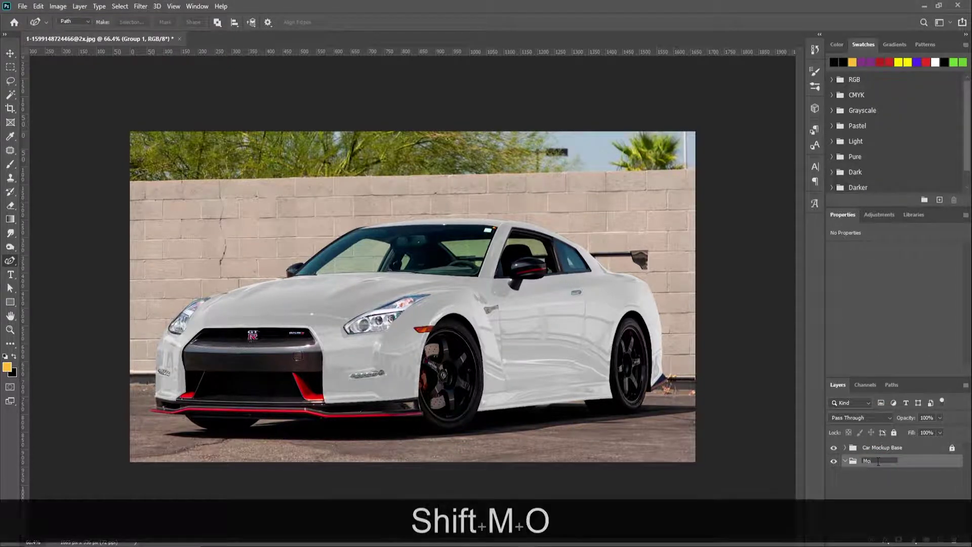
text(ckup)
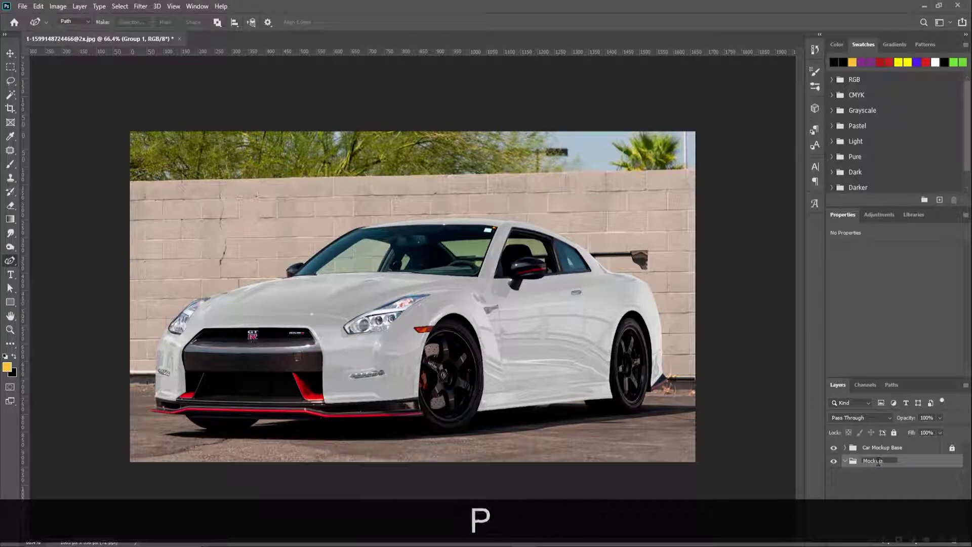
key(Return)
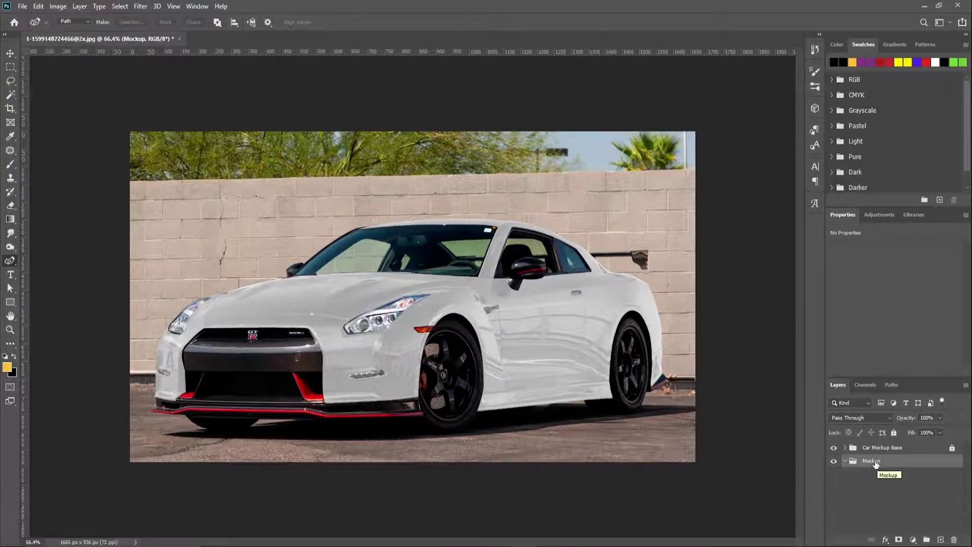
click(22, 6)
click(31, 27)
double_click(457, 135)
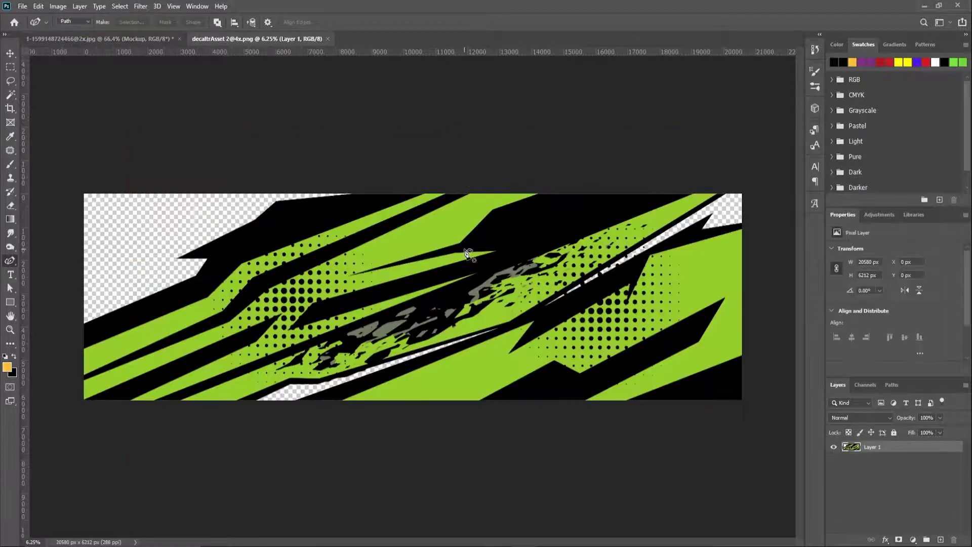
key(ctrl+a)
key(ctrl+c)
key(ctrl+Tab)
key(v)
key(ctrl+v)
Paste the decal graphic into the car document, scale it to about 8.4% and position it over the car body
click(532, 226)
scroll(534, 227, down, 10)
drag(704, 385, 432, 309)
scroll(430, 310, up, 5)
scroll(431, 309, up, 5)
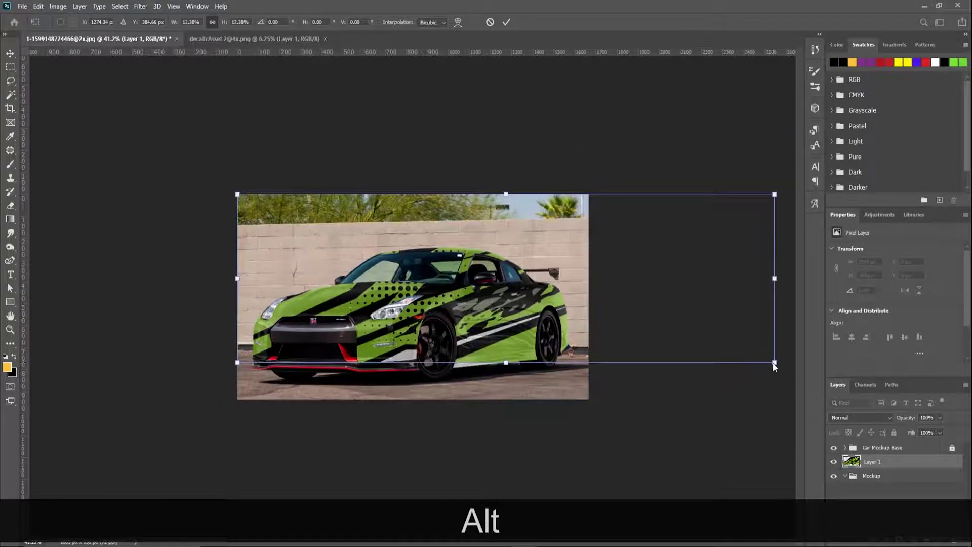
drag(774, 363, 592, 320)
key(Return)
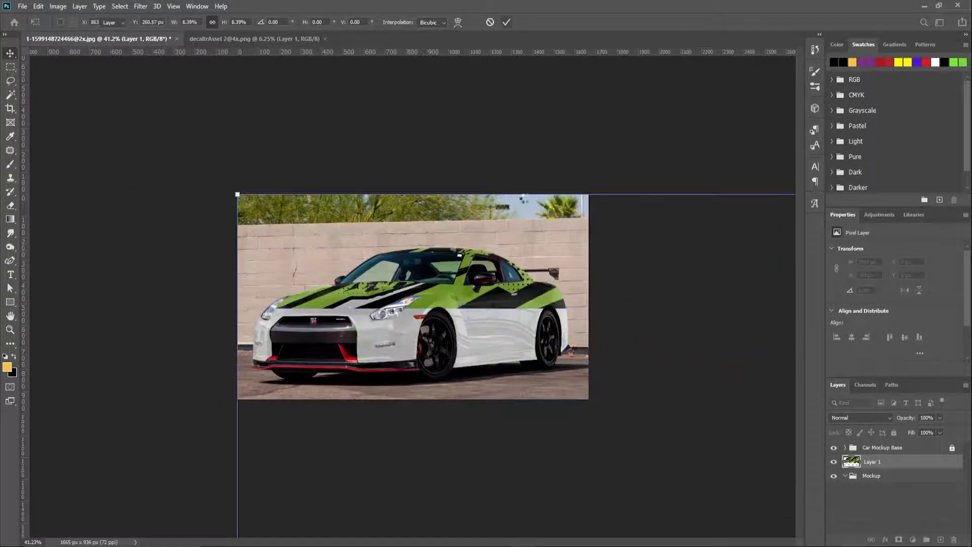
drag(449, 302, 457, 361)
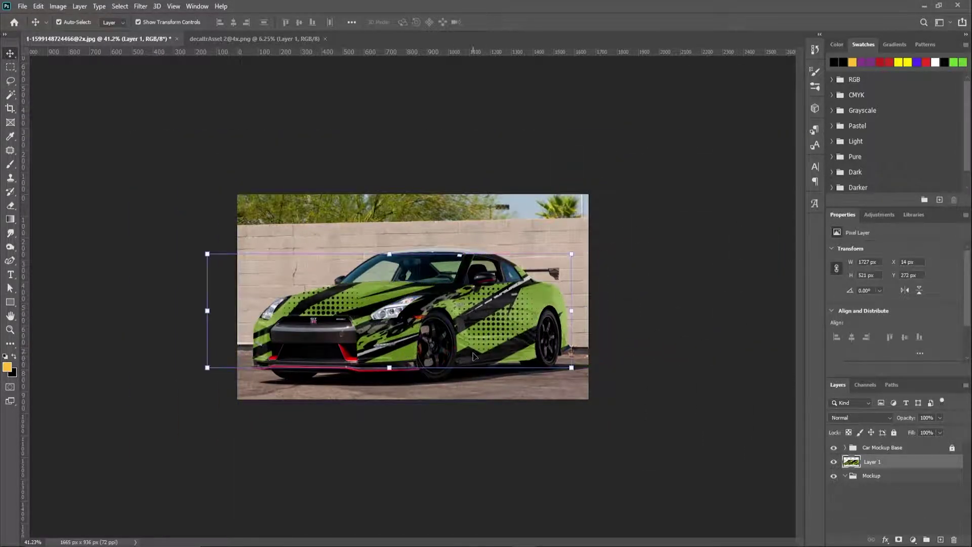
Distort and skew the decal so it fits the perspective of the car's side, from the front wheel to the rear fender
drag(213, 257, 363, 316)
drag(572, 336, 569, 322)
drag(367, 337, 353, 338)
drag(582, 283, 565, 244)
drag(515, 333, 568, 326)
drag(637, 233, 649, 252)
drag(534, 323, 580, 304)
drag(457, 328, 454, 332)
drag(449, 298, 464, 297)
drag(480, 347, 467, 353)
drag(655, 287, 620, 293)
drag(614, 257, 577, 260)
drag(623, 322, 610, 347)
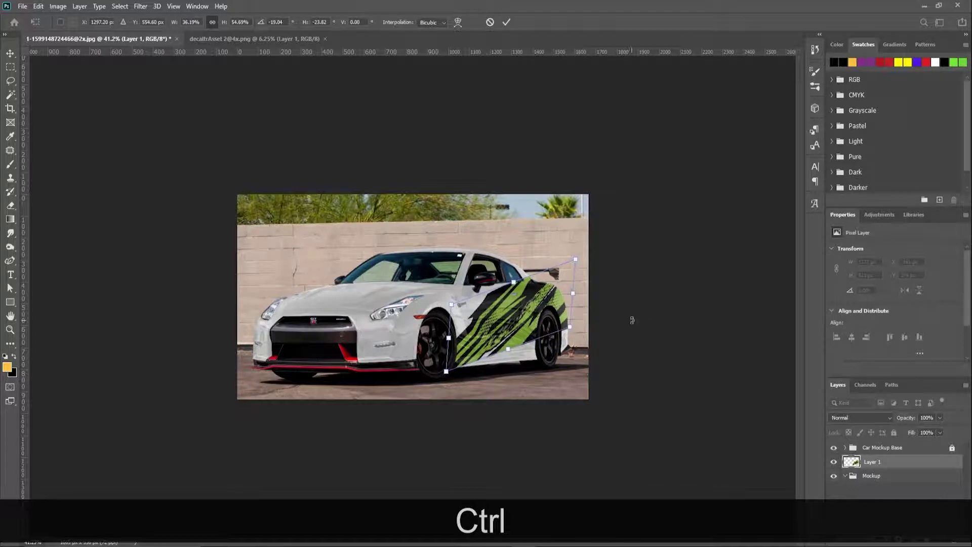
key(Return)
Move the decal layer into the Mockup group and add a new empty layer above it
scroll(488, 329, up, 2)
scroll(486, 327, up, 4)
drag(865, 462, 876, 475)
click(941, 539)
Outline a wide stripe along the hood from the grille to the windshield with the Curvature Pen and convert it to a shape
key(p)
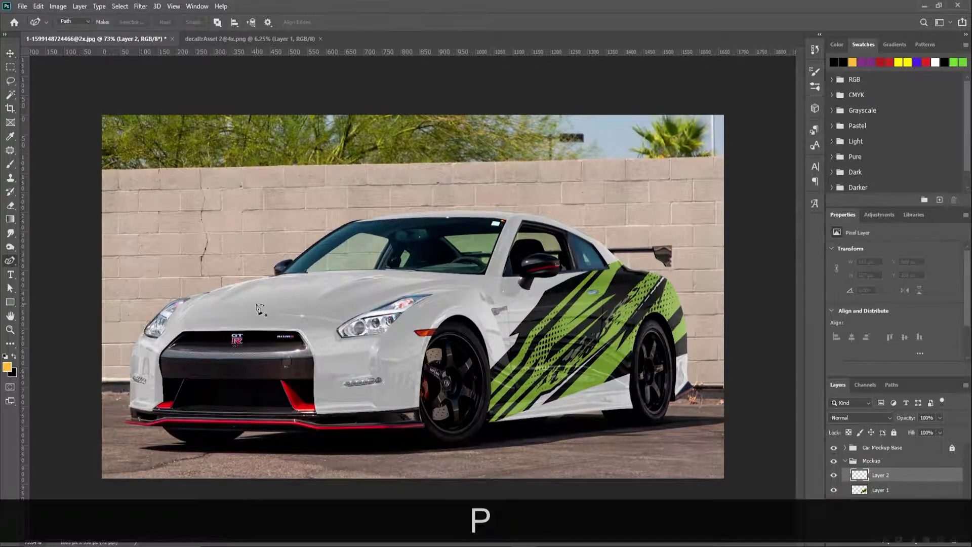
click(194, 333)
click(227, 304)
click(318, 269)
alt+click(378, 265)
click(325, 293)
click(301, 312)
alt+click(283, 336)
click(195, 336)
click(193, 22)
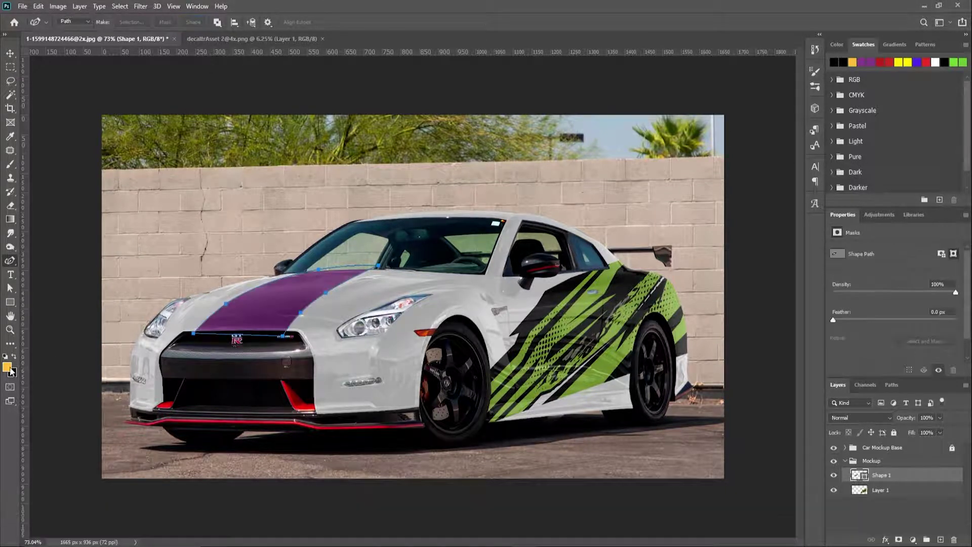
Recolor the wide hood stripe with the muted green that matches the side decal
ctrl+click(278, 311)
key(v)
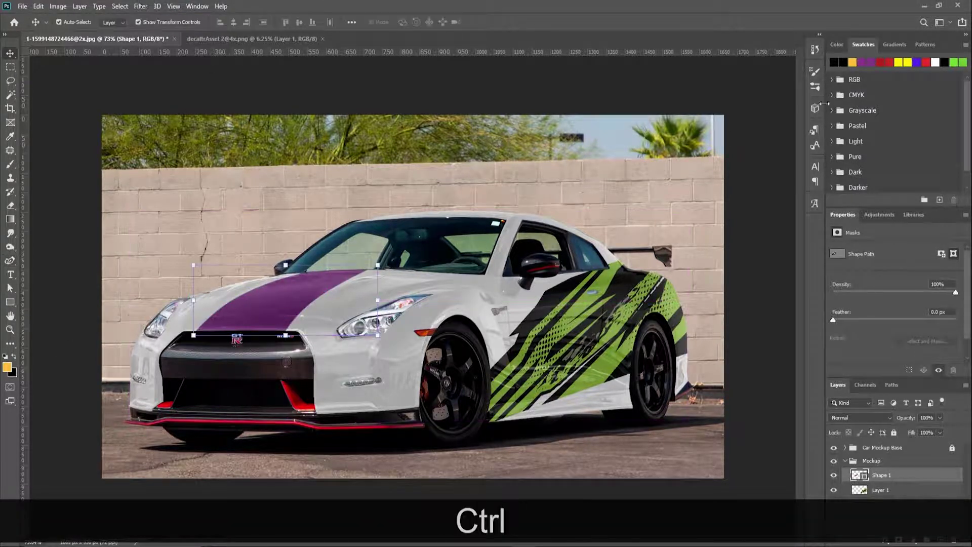
click(954, 62)
click(7, 368)
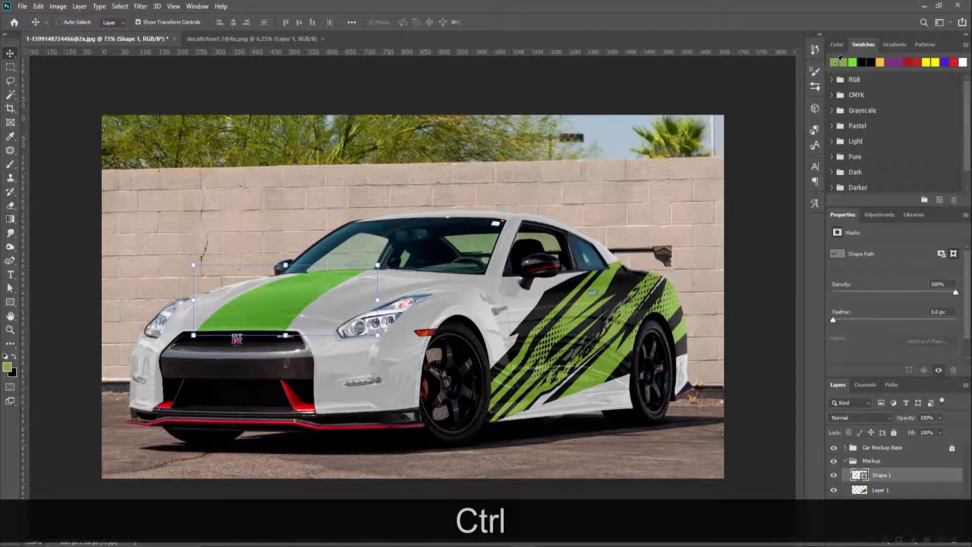
click(835, 63)
key(v)
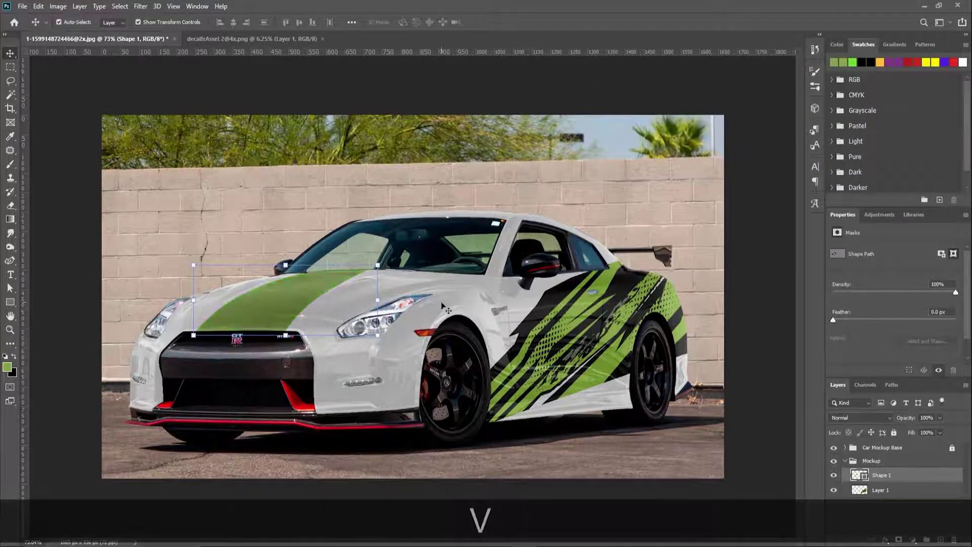
click(441, 303)
On a new layer, outline a narrow stripe down the middle of the green hood stripe and convert it to a shape
key(ctrl+shift+alt+n)
key(p)
click(293, 296)
alt+click(348, 267)
alt+click(330, 266)
click(283, 291)
alt+click(225, 337)
click(193, 22)
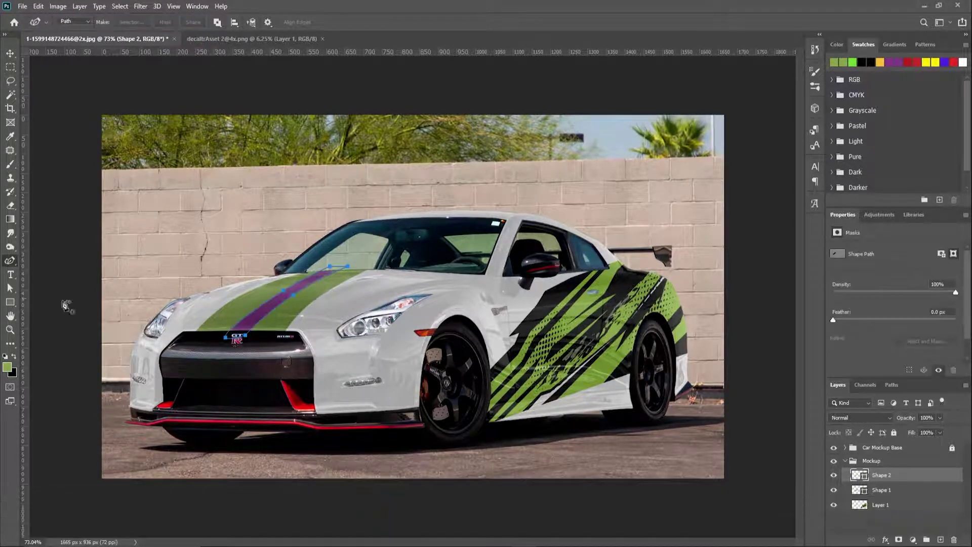
Fill the narrow center stripe on the hood with black
click(871, 61)
key(v)
click(416, 289)
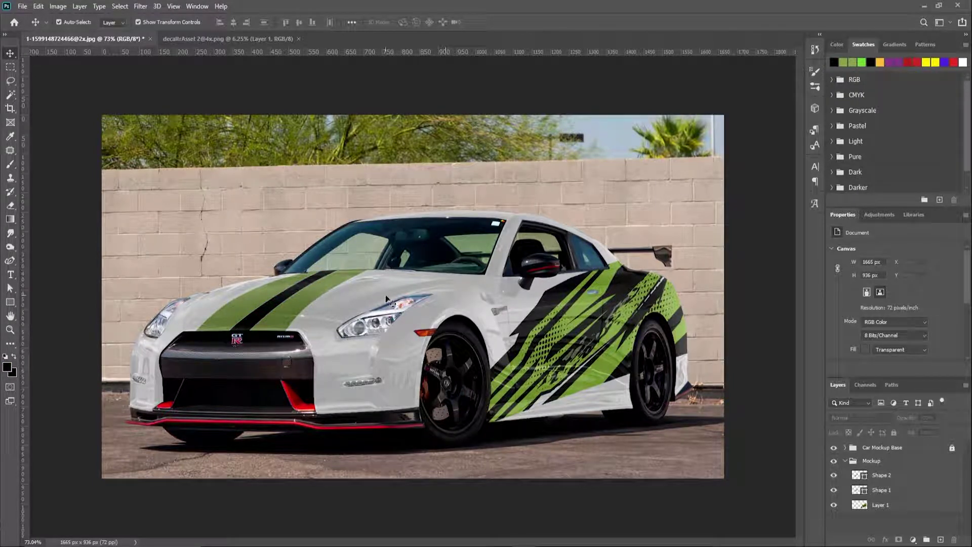
click(276, 304)
alt+scroll(273, 301, up, 5)
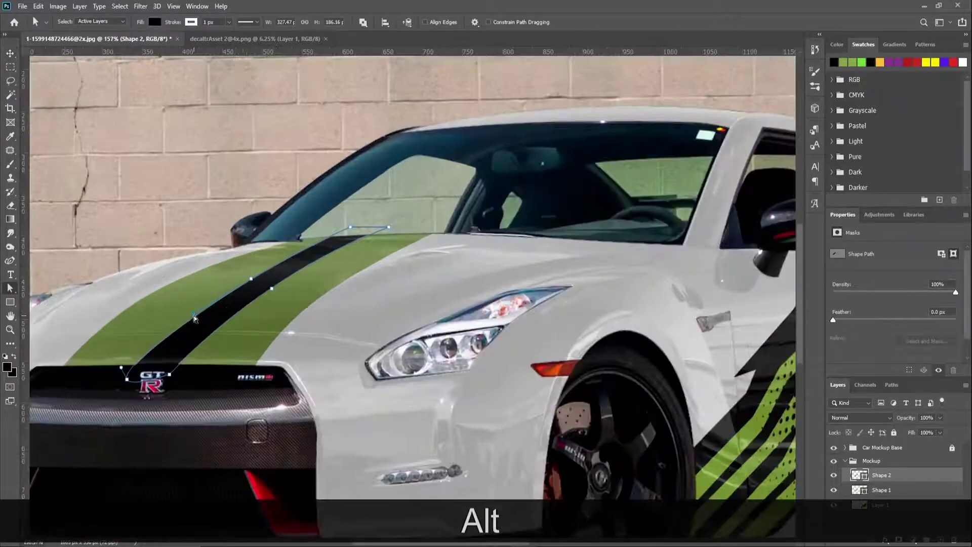
alt+scroll(247, 340, down, 6)
Save the document on the computer as a Photoshop file named "car mockup" with Maximize Compatibility on
key(ctrl+s)
click(522, 381)
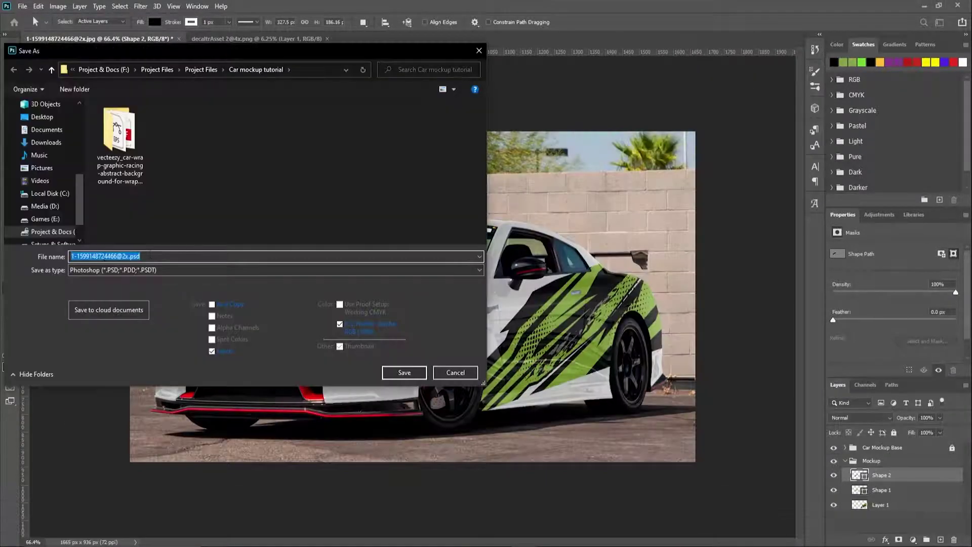
text(car mockup)
key(Return)
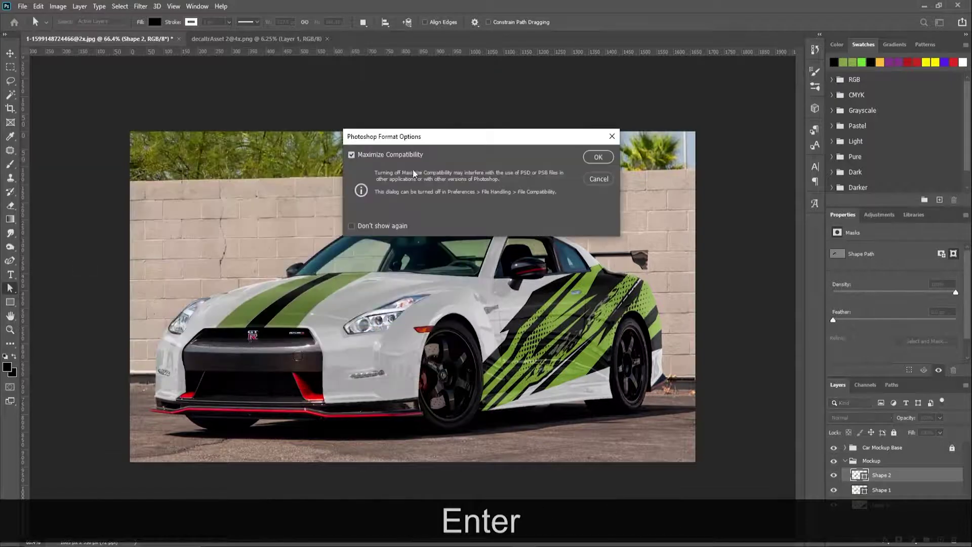
click(602, 161)
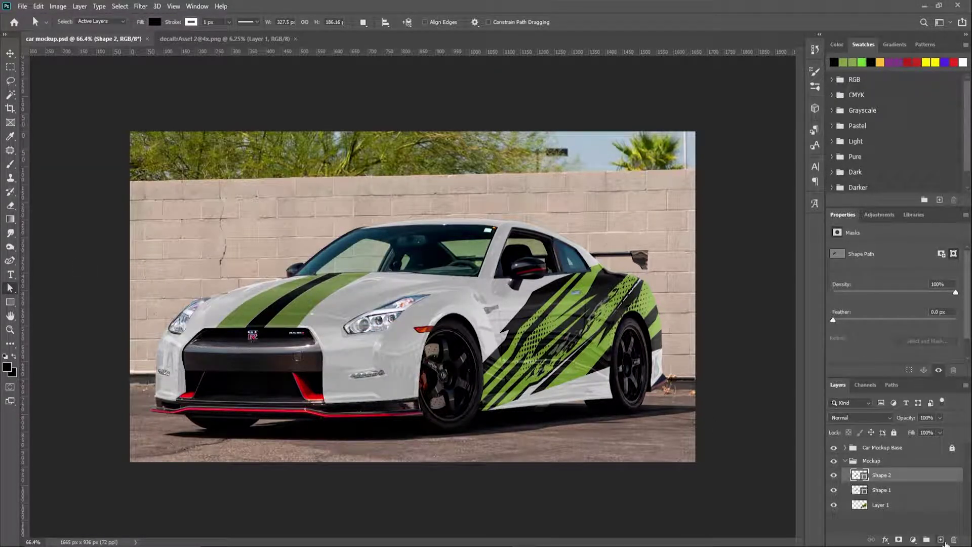
Create a new empty layer beneath the Mockup group and convert it to a smart object
click(941, 540)
right_click(866, 524)
click(861, 216)
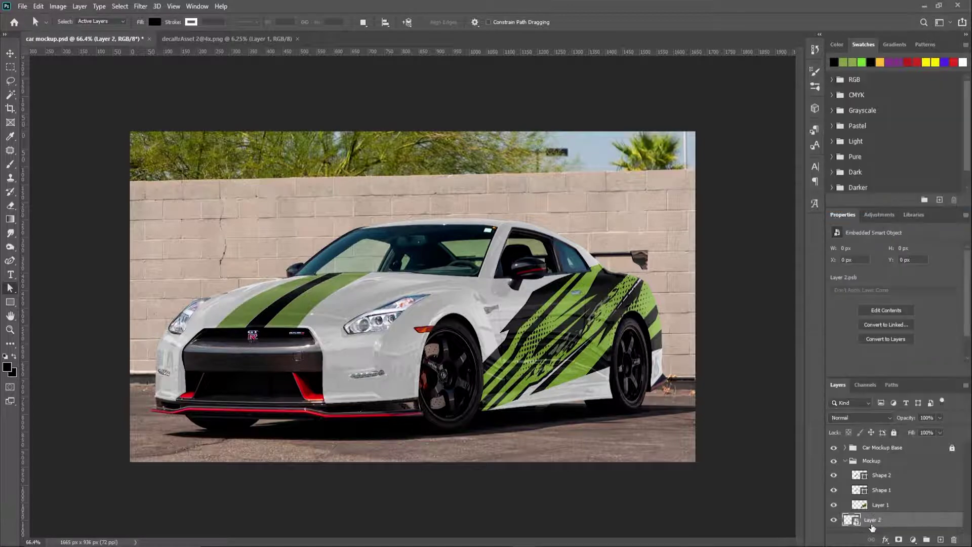
Open the new smart object's contents in a floating window and place it beside the car image
double_click(857, 522)
drag(370, 41, 347, 83)
drag(867, 212, 688, 212)
scroll(477, 308, down, 6)
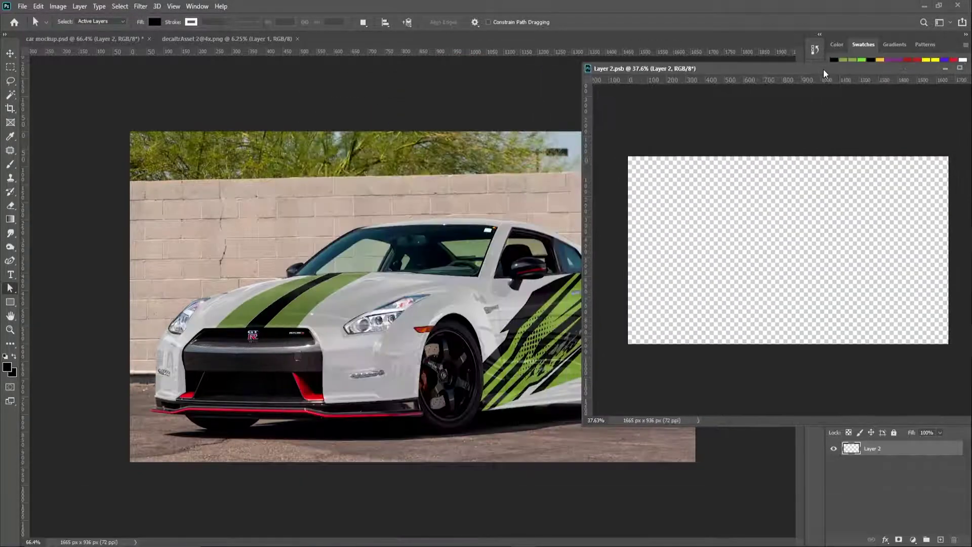